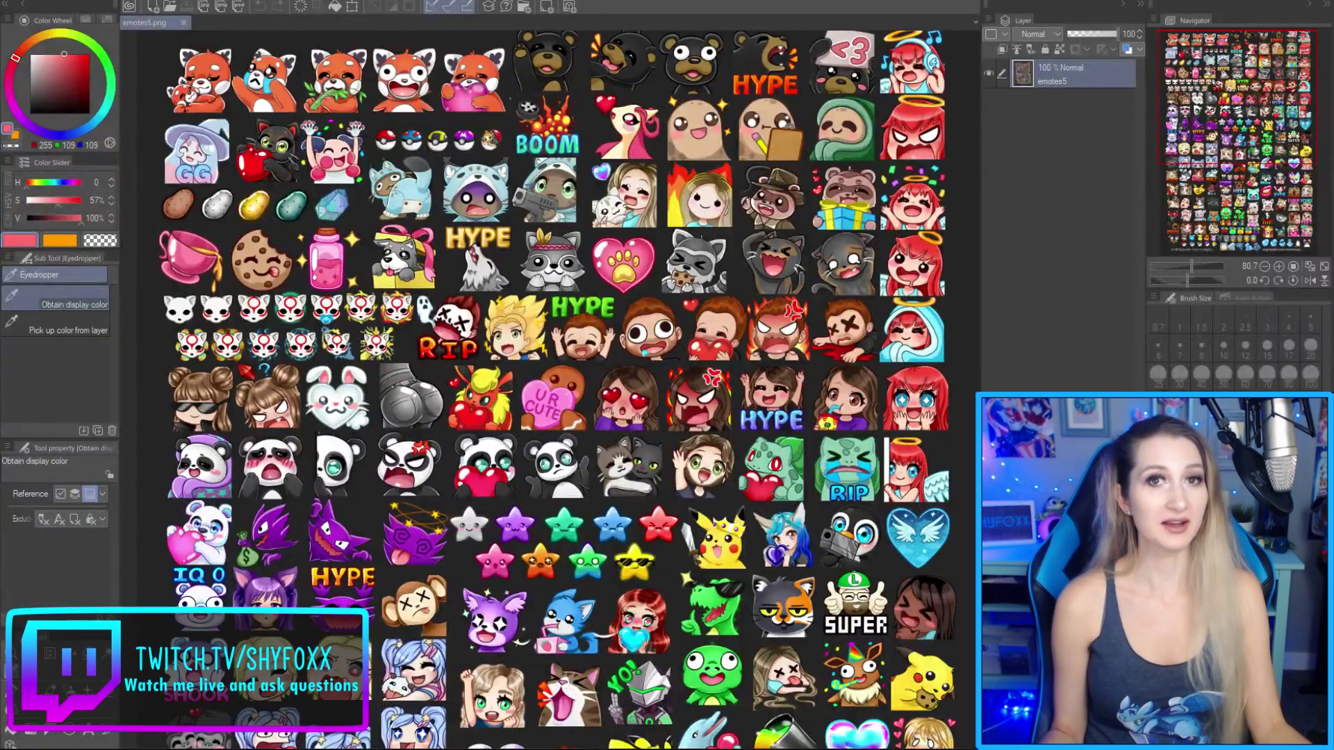
pyautogui.hotkey('ctrl', 'w')
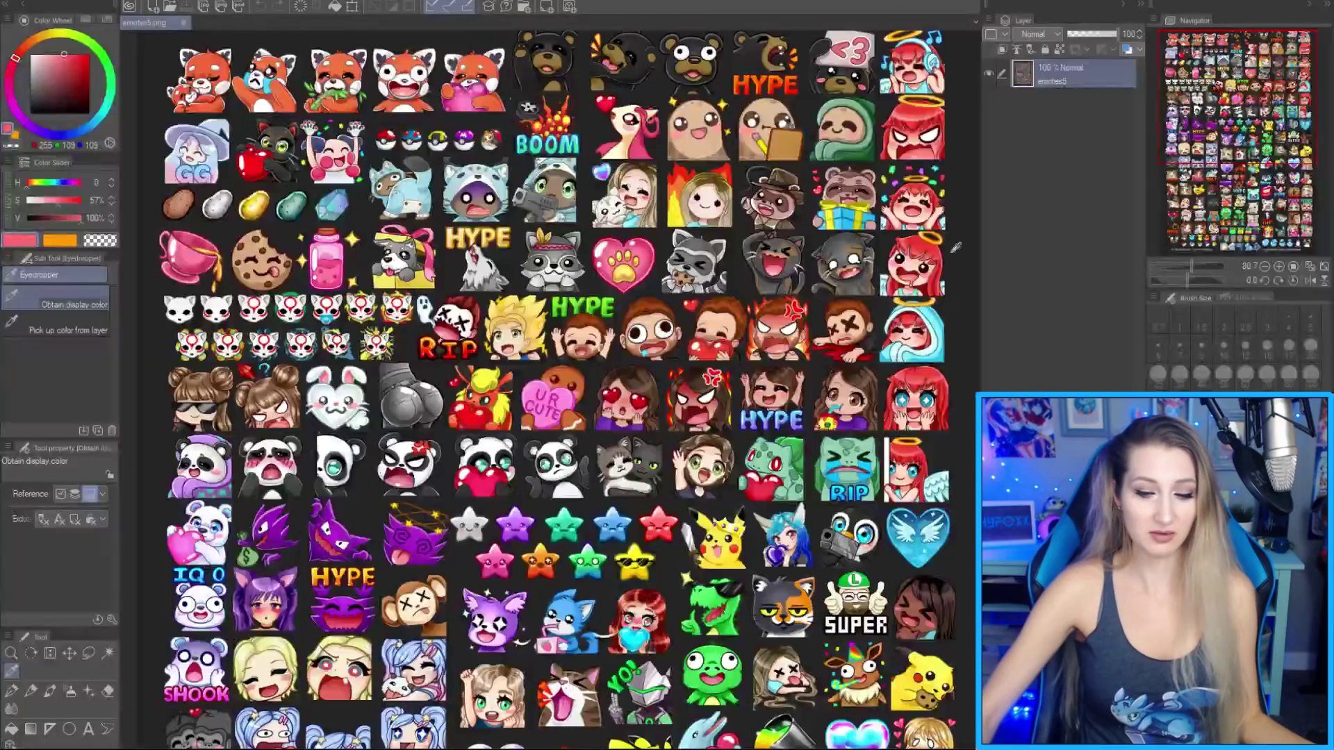
pyautogui.scroll(-10, 946, 567)
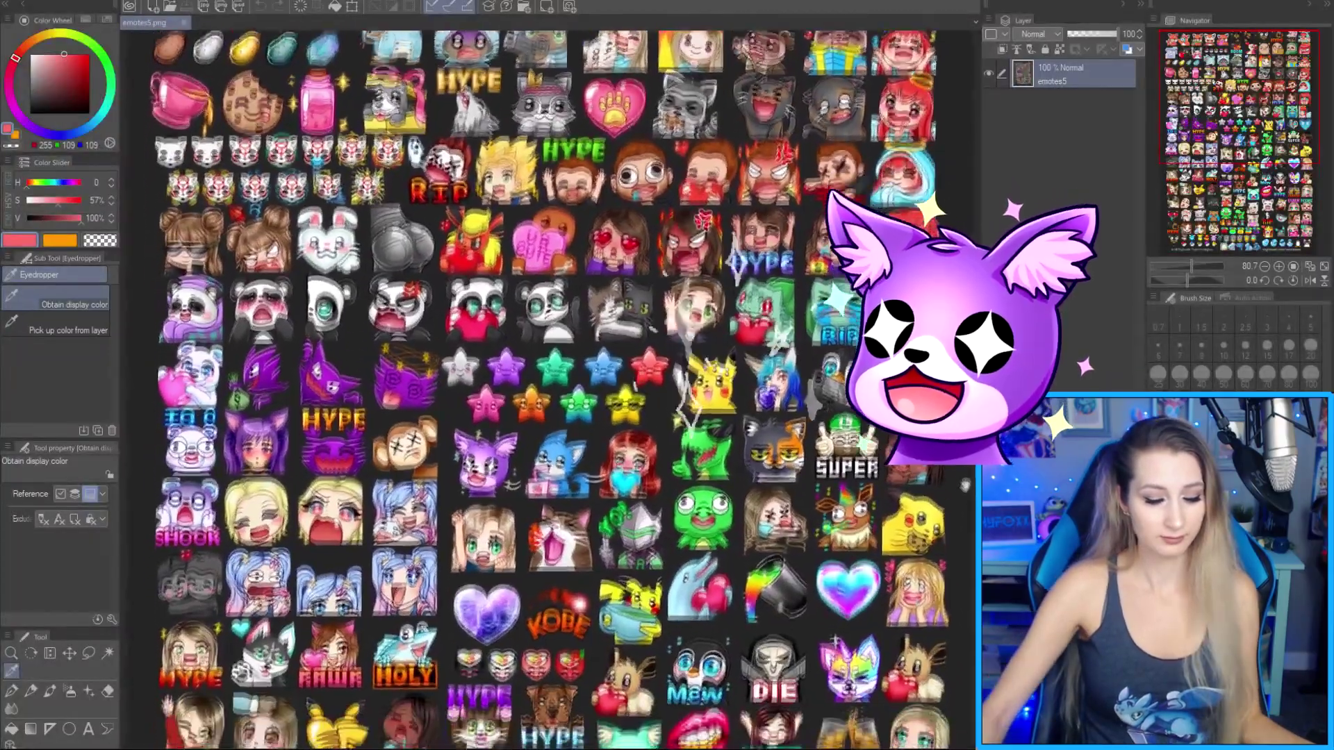
pyautogui.scroll(-5, 556, 389)
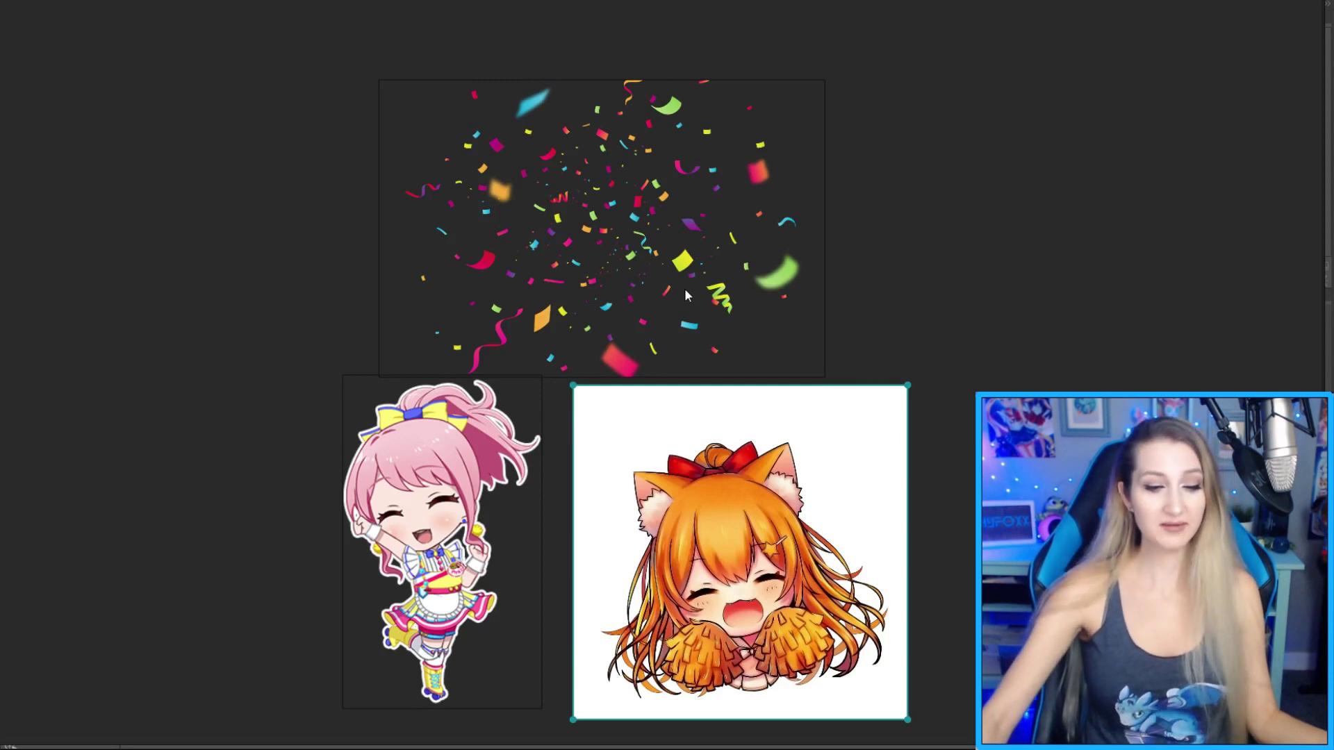
# Move the confetti reference image slightly higher above the two chibi character references on the reference board.
pyautogui.moveTo(685, 289); pyautogui.dragTo(657, 267)
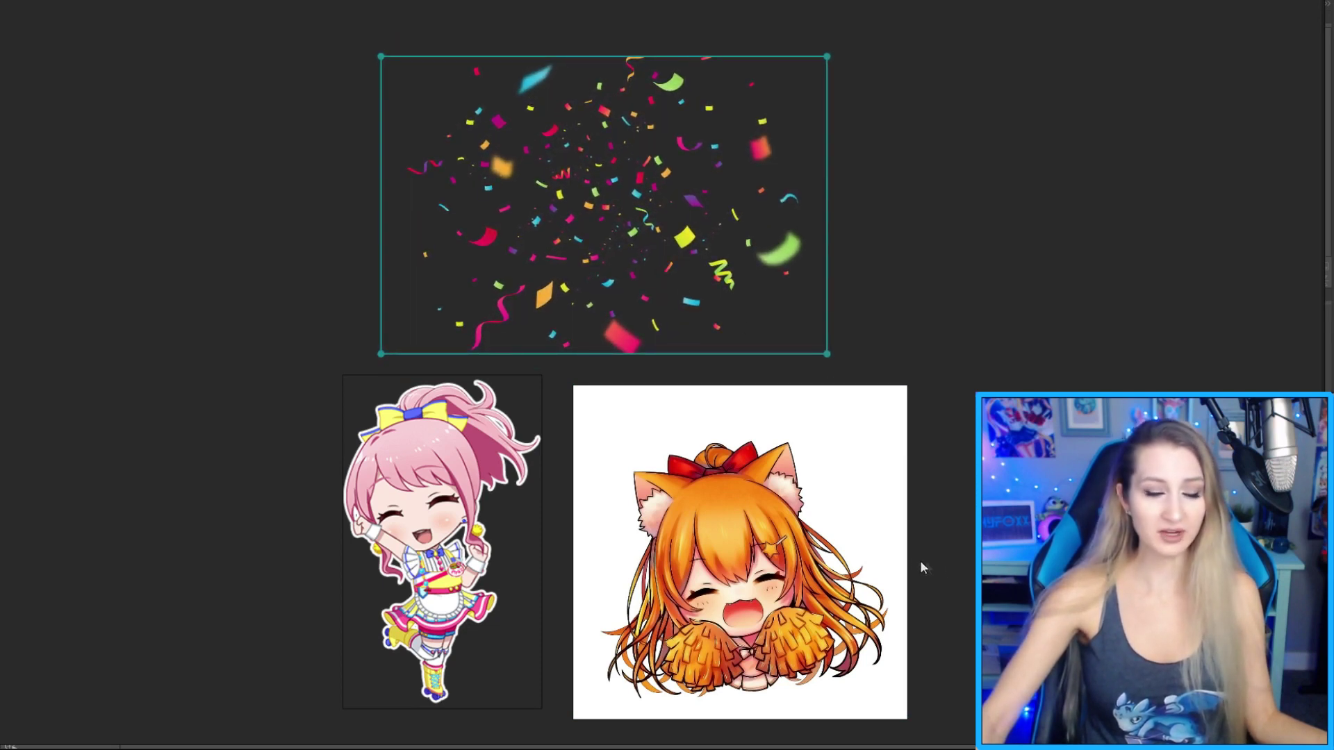
pyautogui.click(896, 562)
pyautogui.moveTo(896, 563)
pyautogui.mouseDown()
pyautogui.moveTo(904, 531)
pyautogui.moveTo(900, 551)
pyautogui.mouseUp()
pyautogui.moveTo(452, 573); pyautogui.dragTo(458, 537)
pyautogui.moveTo(741, 554); pyautogui.dragTo(734, 554)
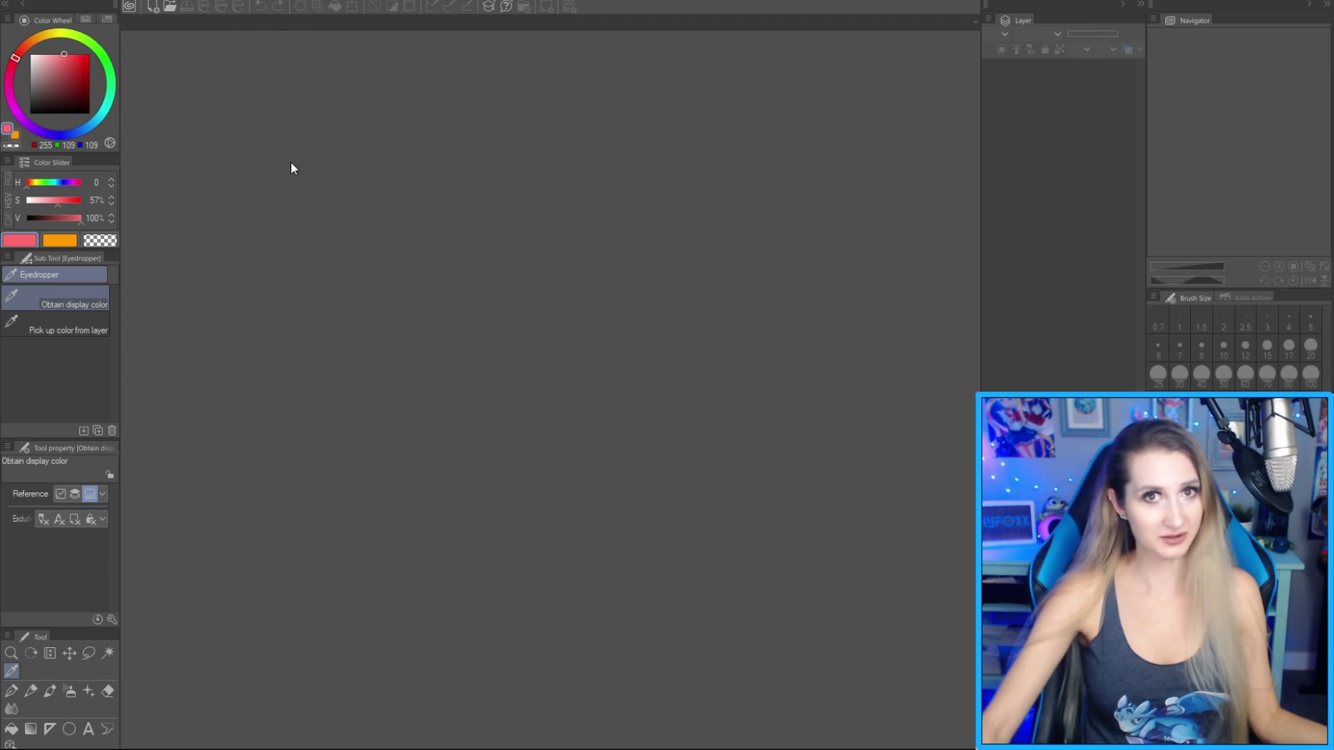
# Create a new 500 × 500 px colour illustration canvas with a resolution of 90.
pyautogui.click(43, 0)
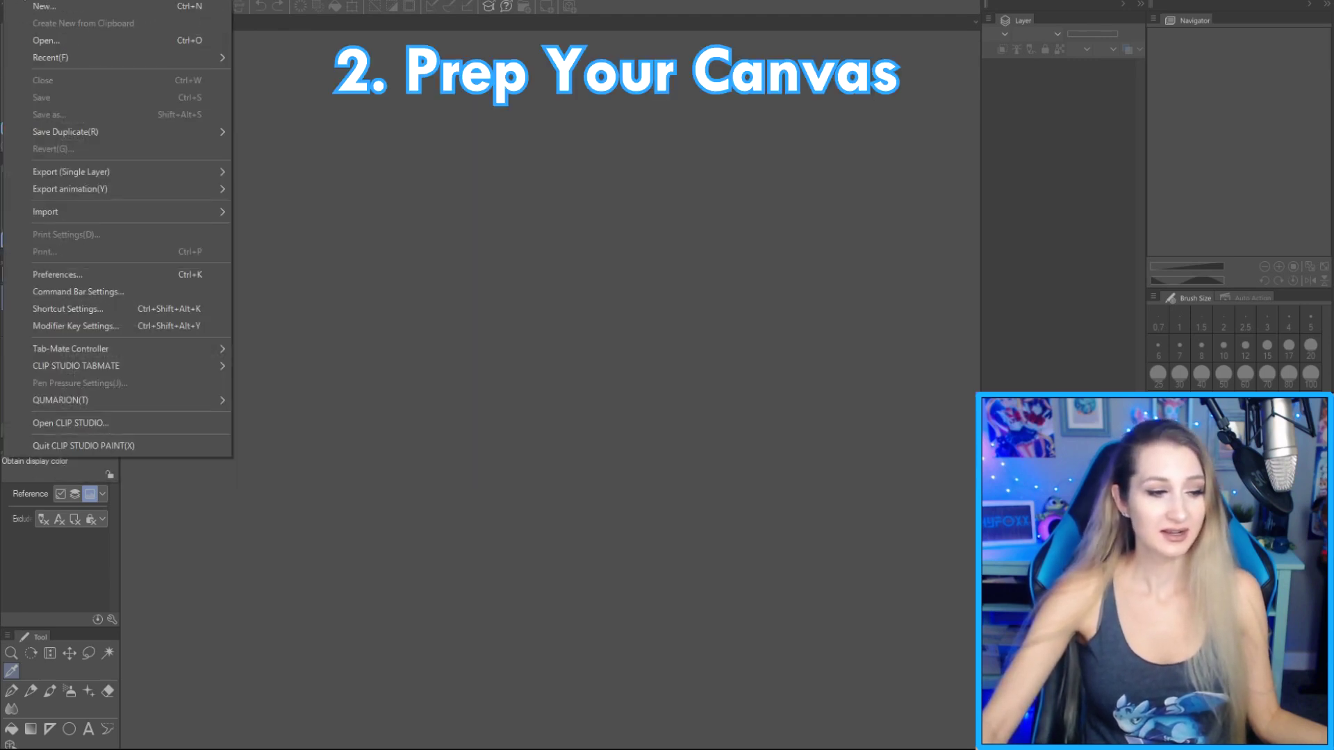
pyautogui.click(41, 7)
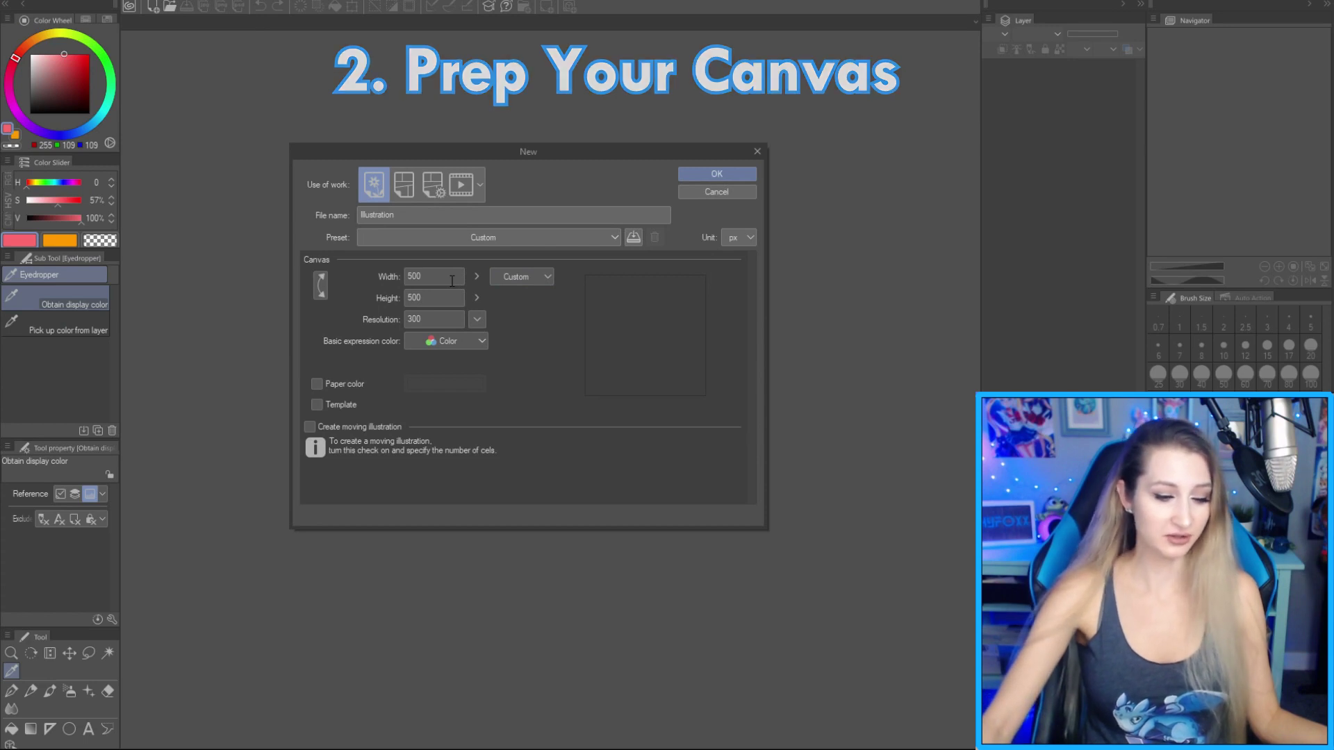
pyautogui.click(455, 304)
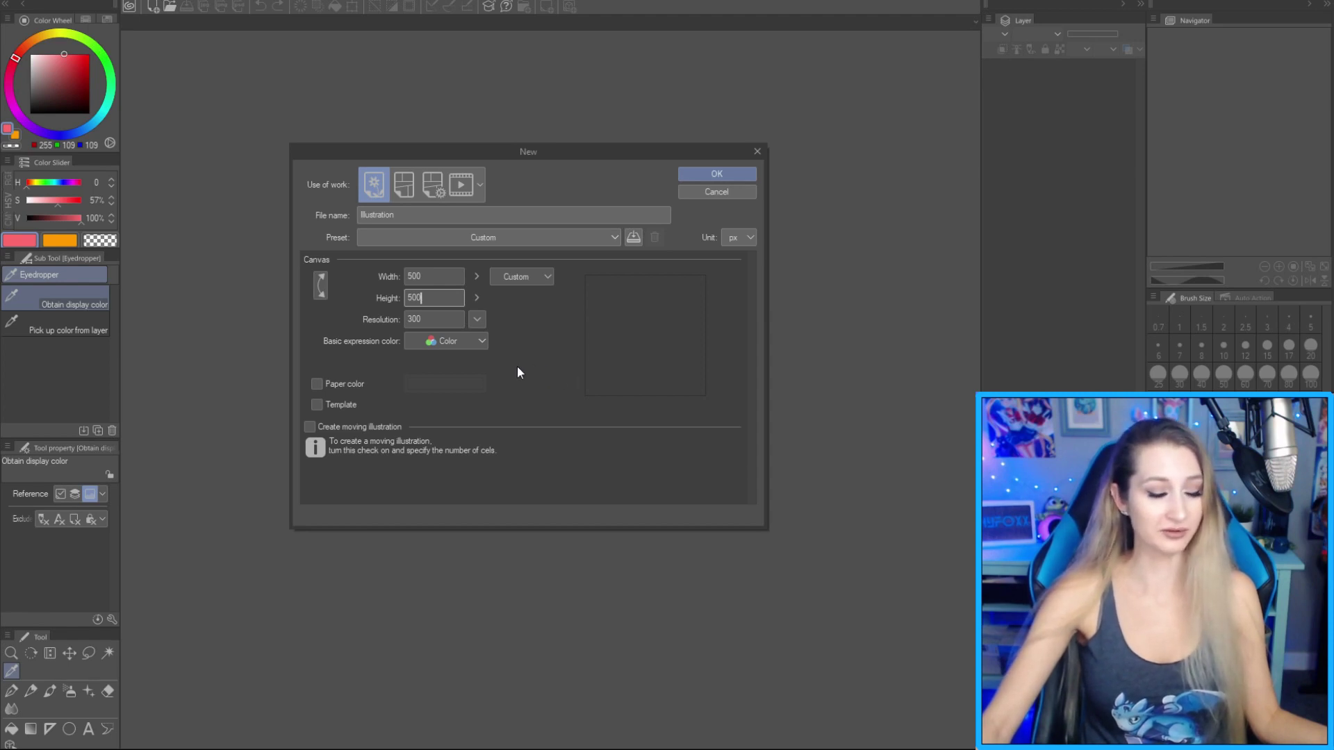
pyautogui.press('Tab')
pyautogui.write('90')
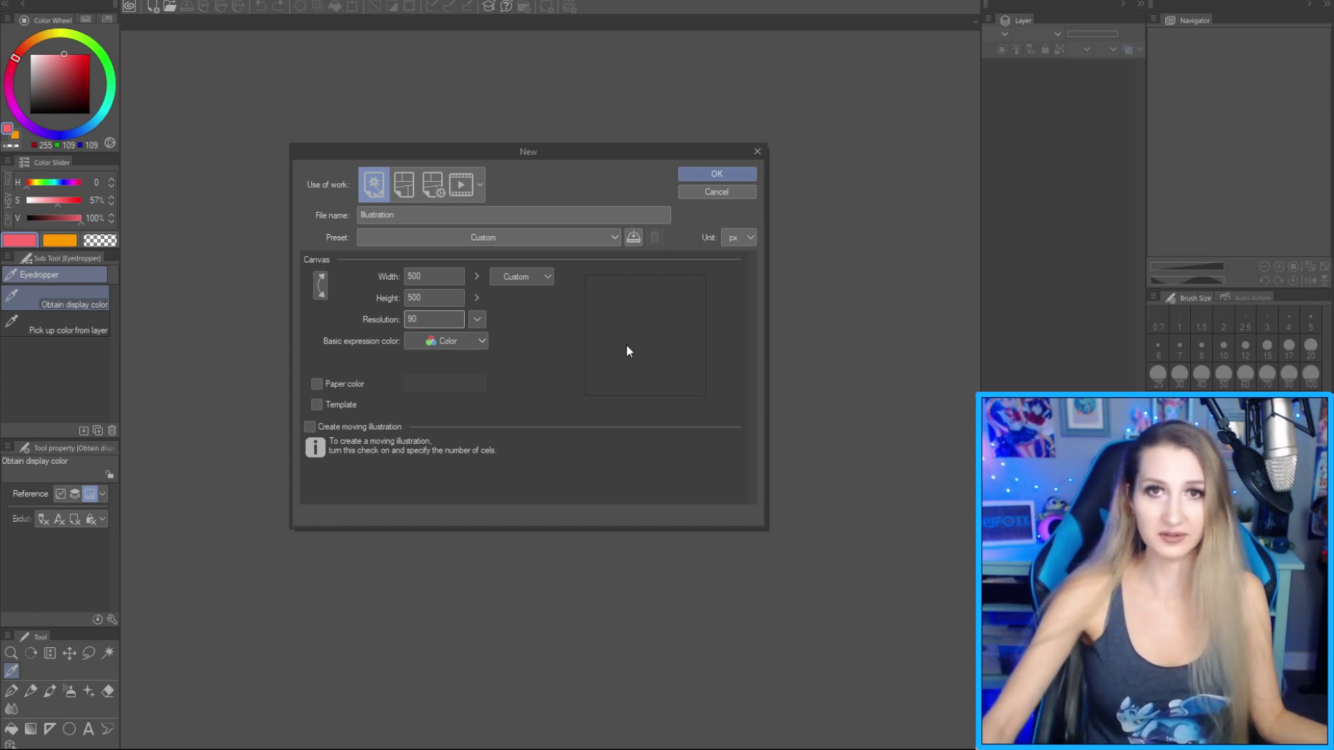
pyautogui.click(739, 175)
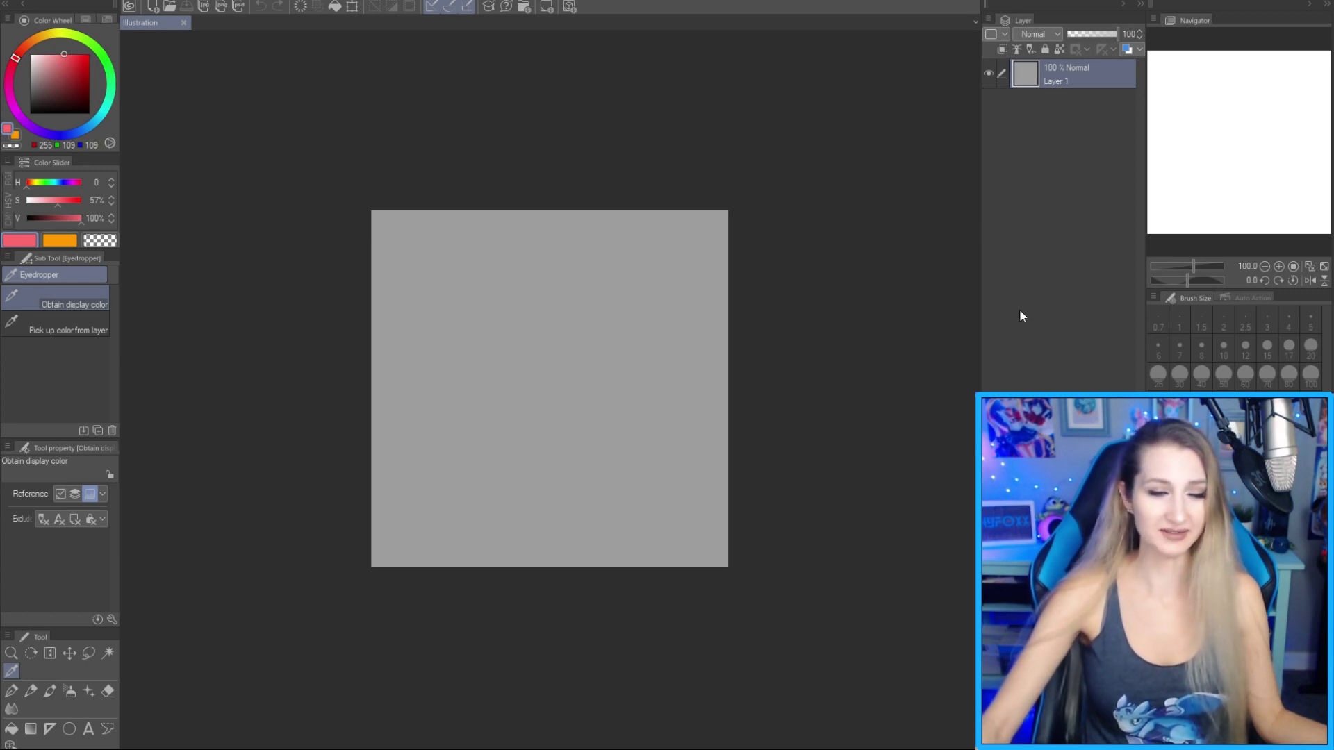
# Replace the initial layer with a new raster layer and add a folder named Sketch above it.
pyautogui.click(989, 72)
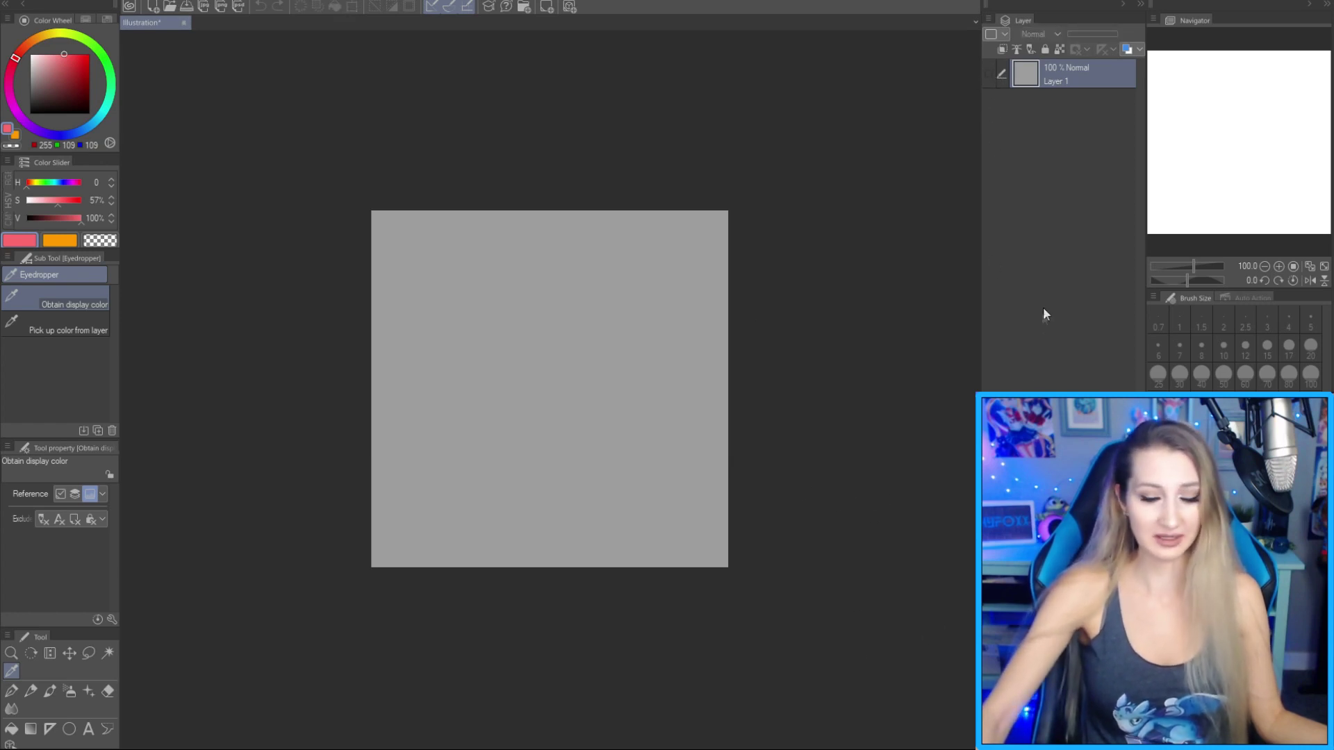
pyautogui.hotkey('ctrl', 'shift', 'n')
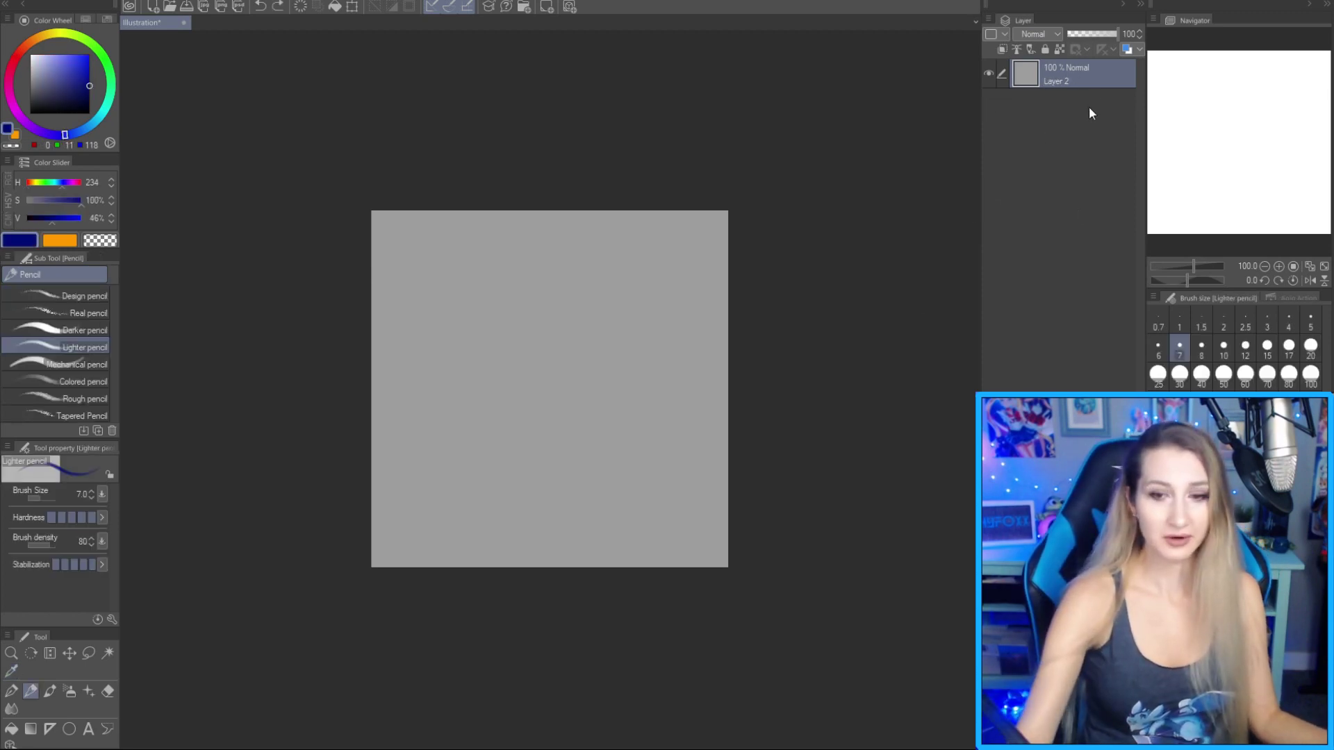
pyautogui.hotkey('ctrl', 'g')
pyautogui.doubleClick(1070, 78)
pyautogui.write('Sketch')
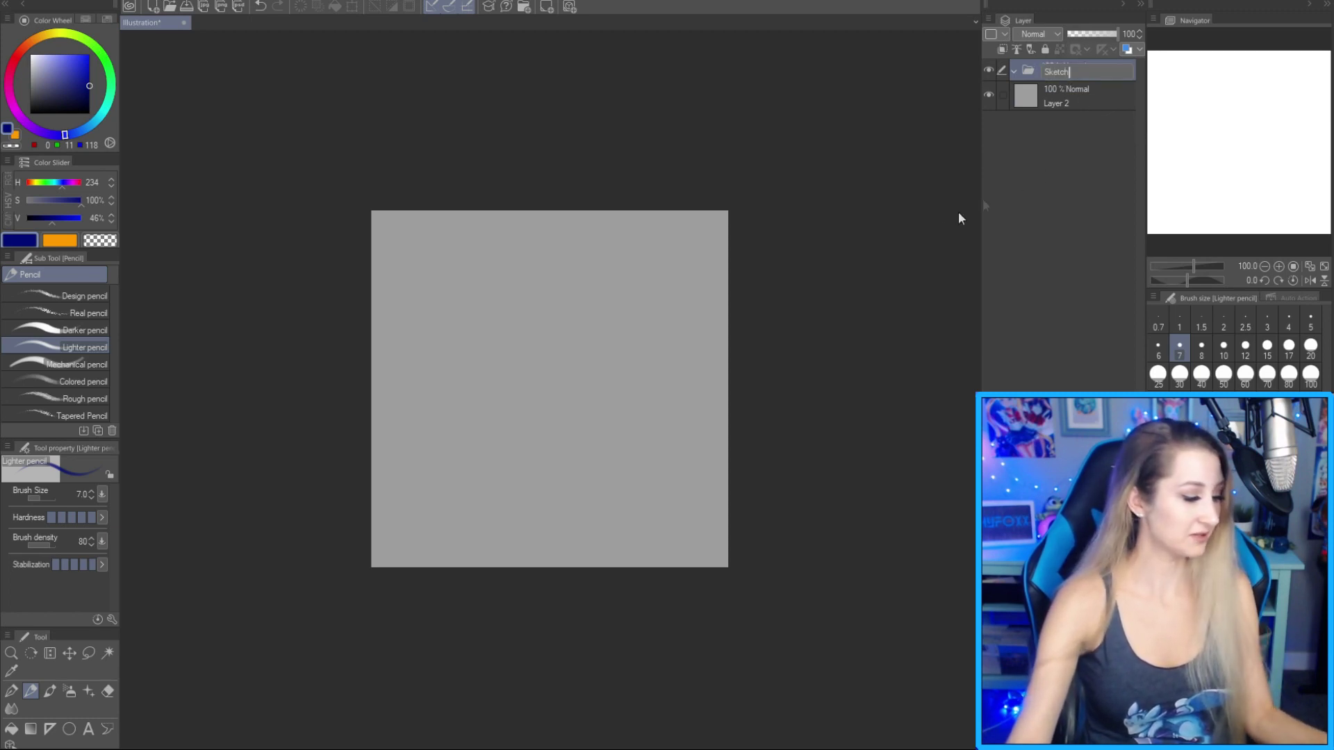
pyautogui.press('Return')
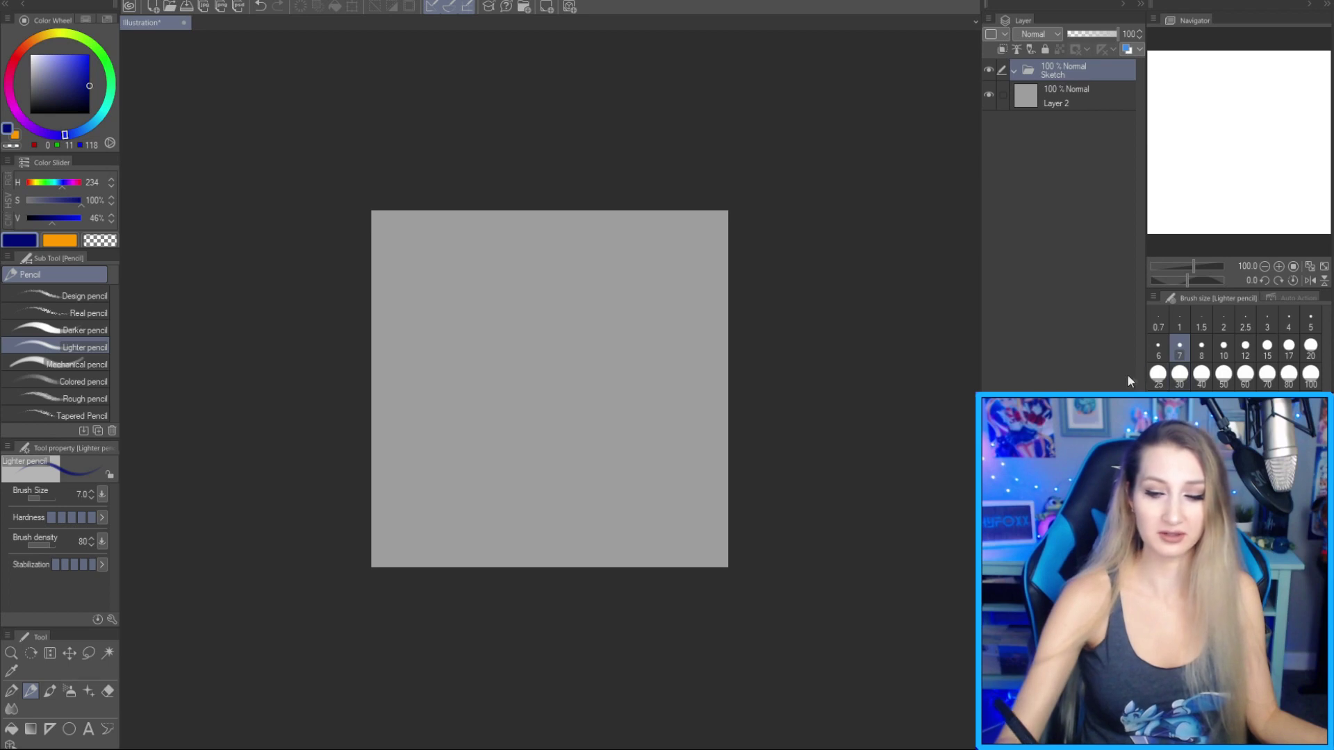
# Add two more layer folders above Sketch, naming the first lw and the second col.
pyautogui.click(1106, 385)
pyautogui.doubleClick(1081, 73)
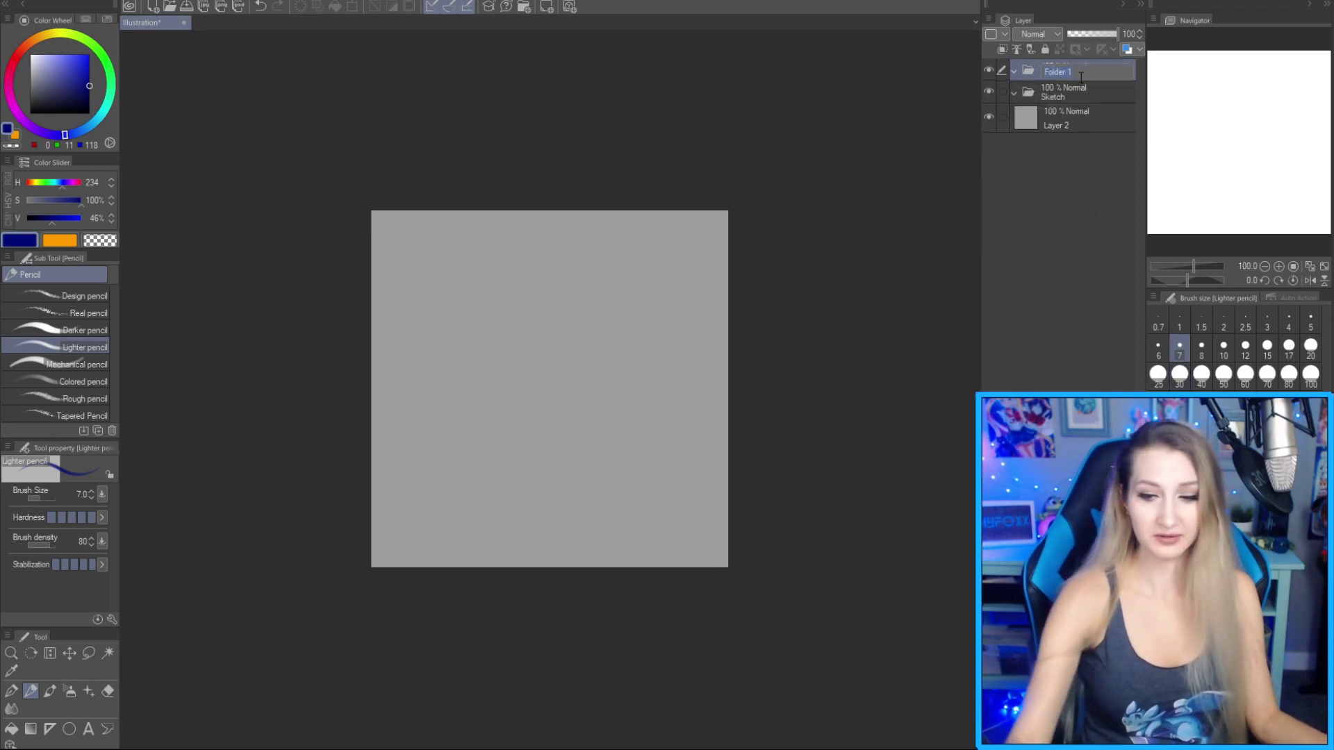
pyautogui.write('lw')
pyautogui.press('Return')
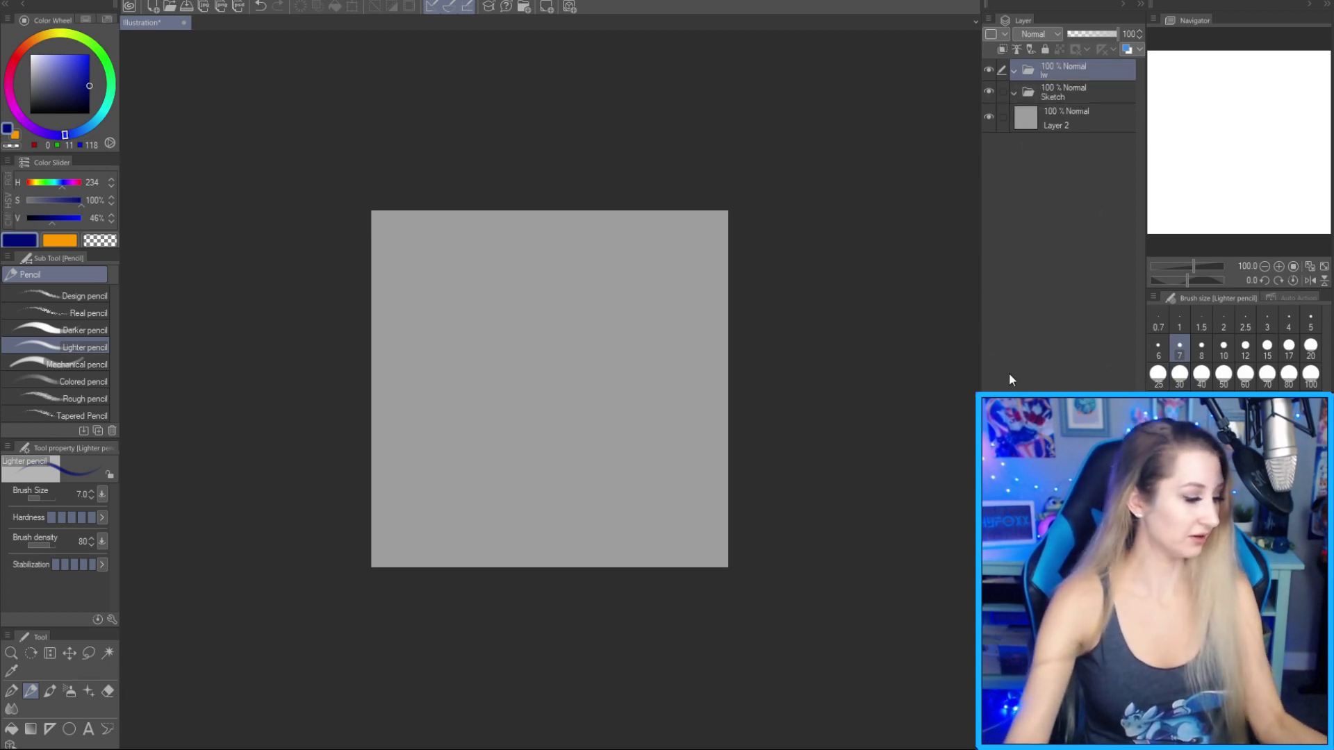
pyautogui.click(1042, 380)
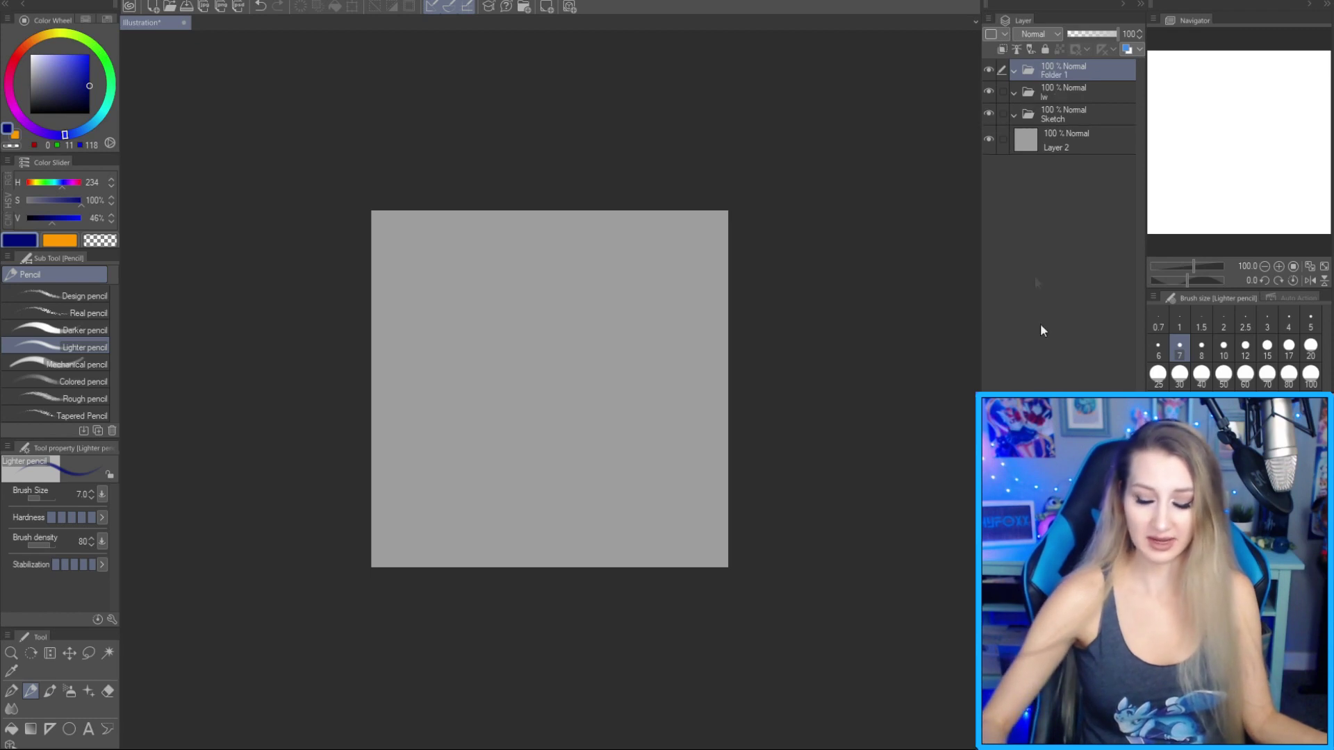
pyautogui.doubleClick(1071, 75)
pyautogui.write('col')
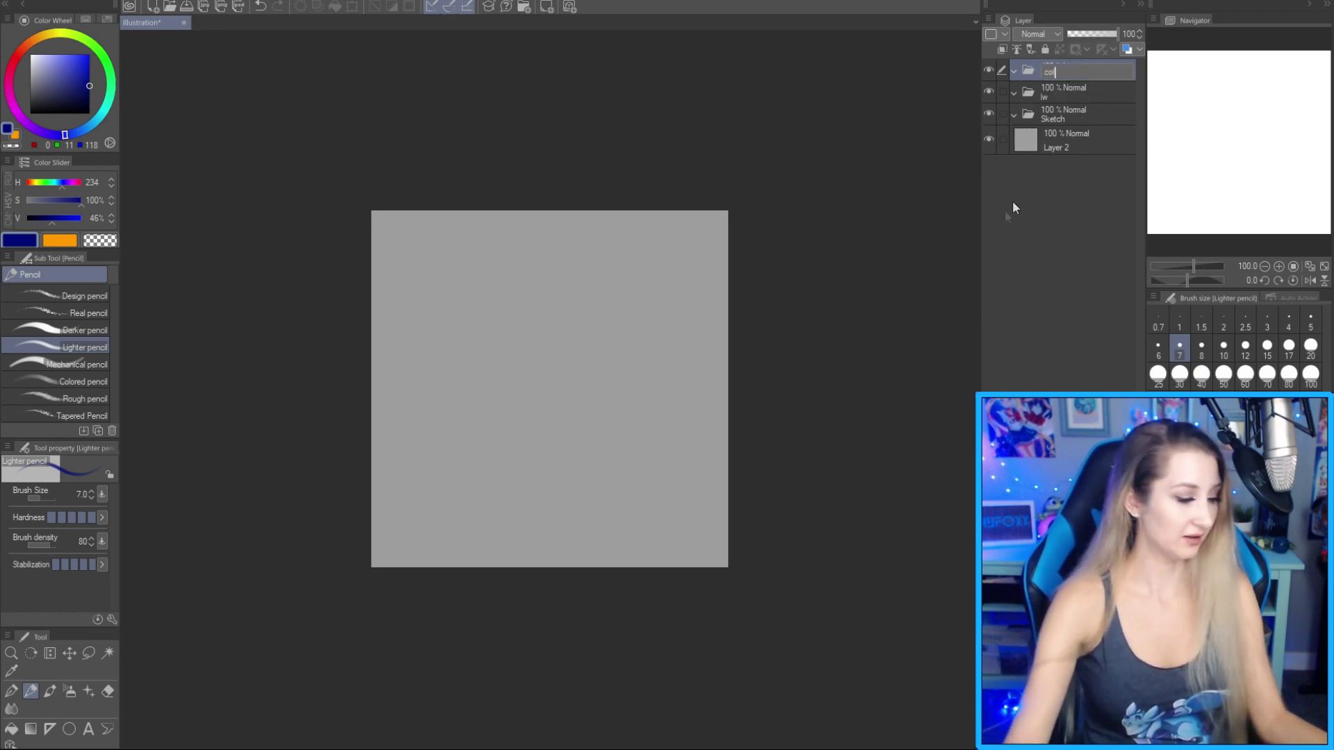
pyautogui.press('Return')
# Arrange the layer stack with lw on top, col below it containing the Sketch folder, and the blank layer inside Sketch.
pyautogui.moveTo(1111, 77); pyautogui.dragTo(1098, 127)
pyautogui.click(1081, 75)
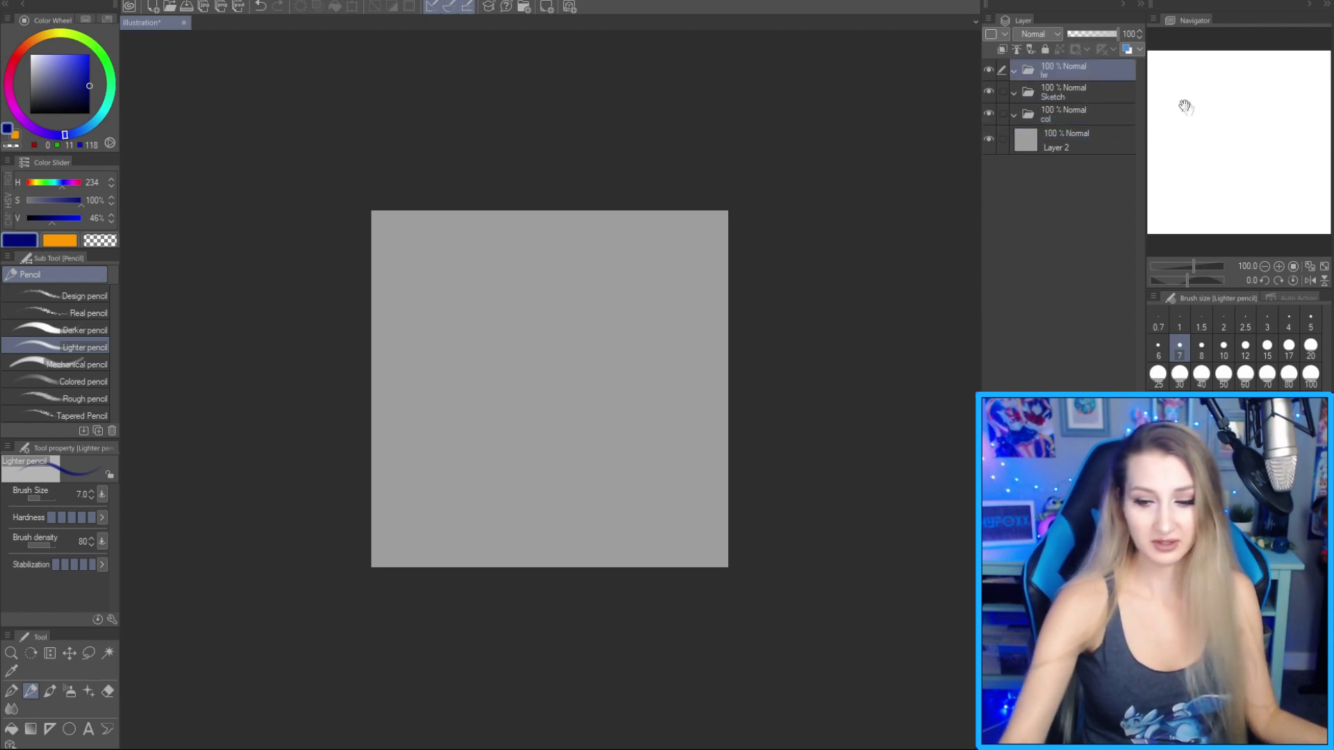
pyautogui.moveTo(1080, 95); pyautogui.dragTo(1081, 126)
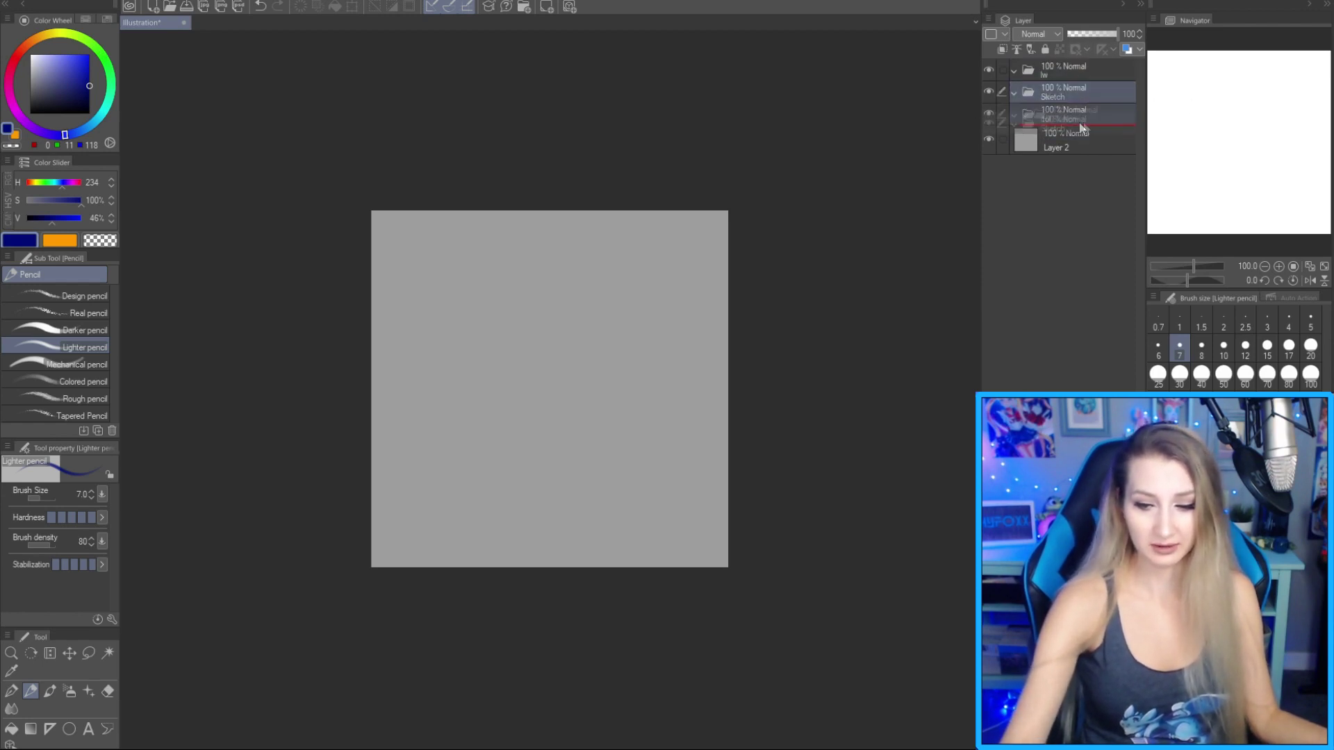
pyautogui.moveTo(1087, 142); pyautogui.dragTo(1081, 118)
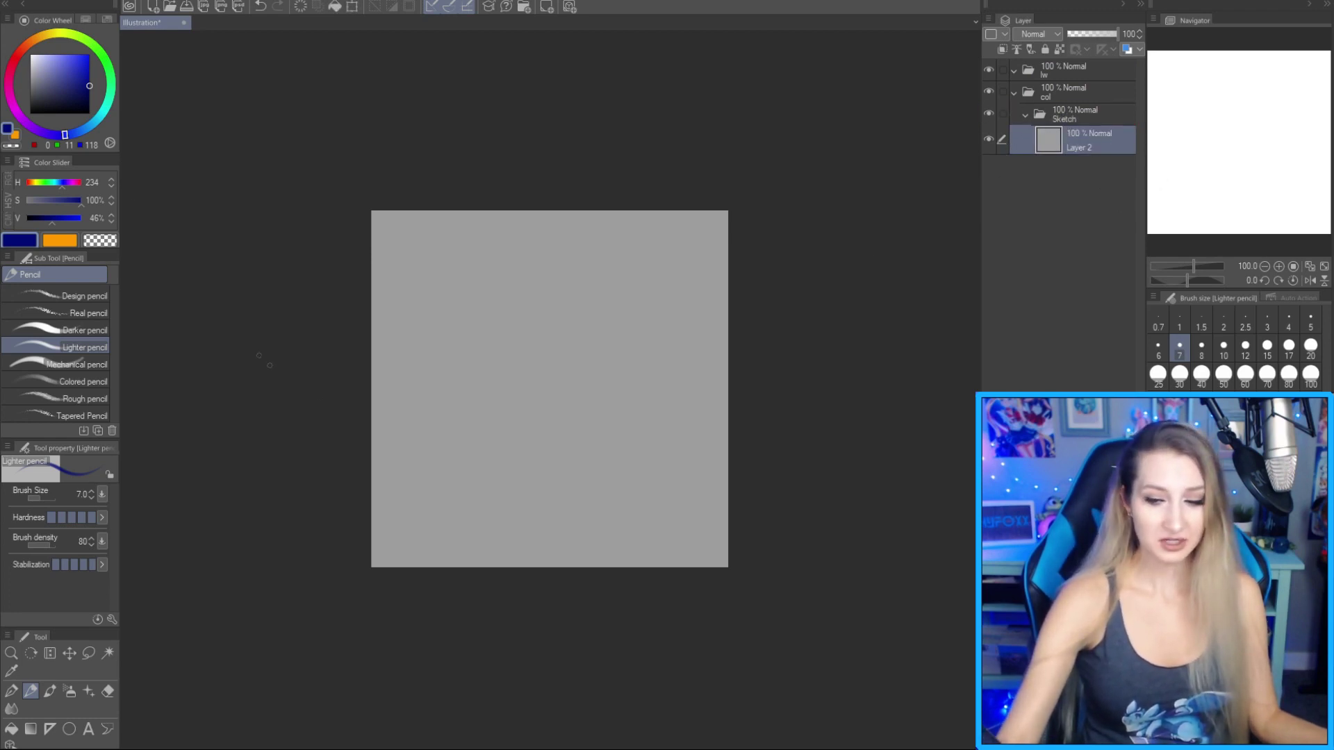
# Sketch a large rough head circle in darker navy with the Lighter pencil and move it lower on the canvas.
pyautogui.click(87, 100)
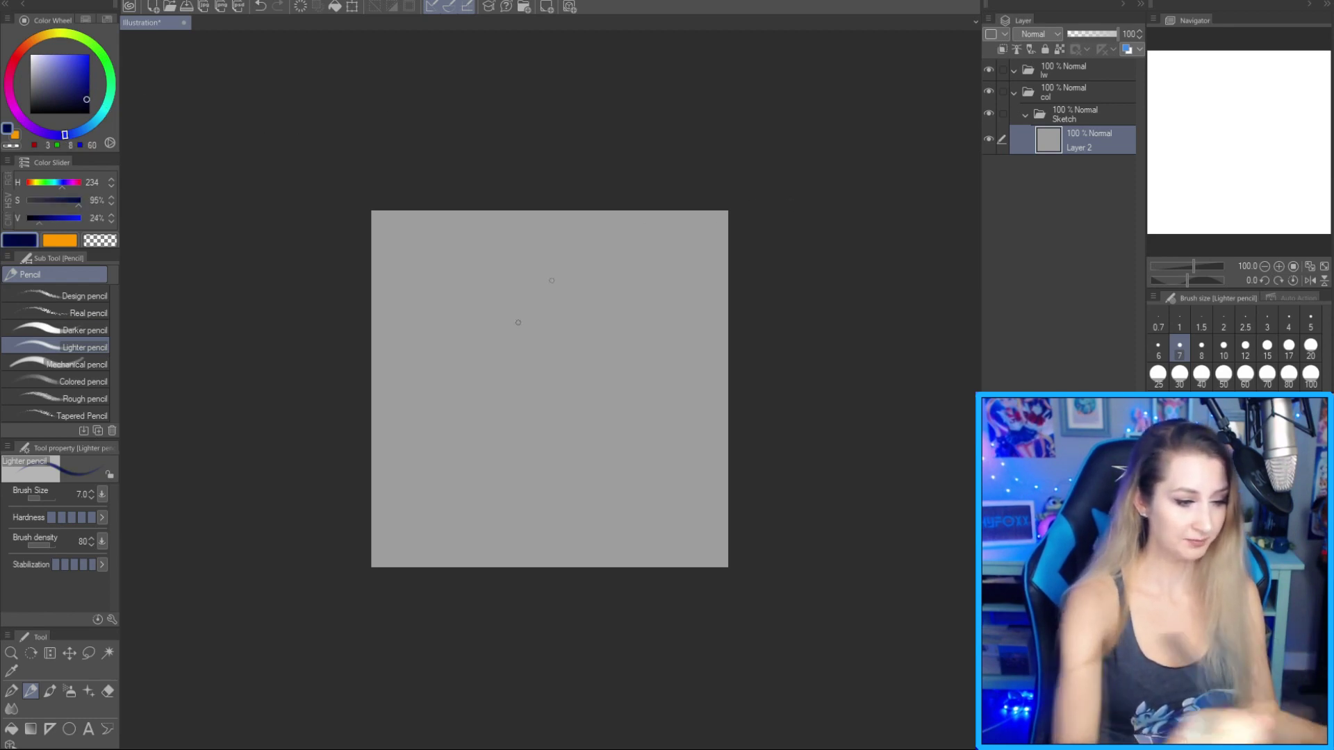
pyautogui.moveTo(617, 281)
pyautogui.mouseDown()
pyautogui.moveTo(423, 323)
pyautogui.moveTo(611, 455)
pyautogui.moveTo(496, 257)
pyautogui.moveTo(625, 441)
pyautogui.moveTo(421, 316)
pyautogui.moveTo(653, 348)
pyautogui.moveTo(396, 396)
pyautogui.moveTo(594, 253)
pyautogui.moveTo(521, 459)
pyautogui.mouseUp()
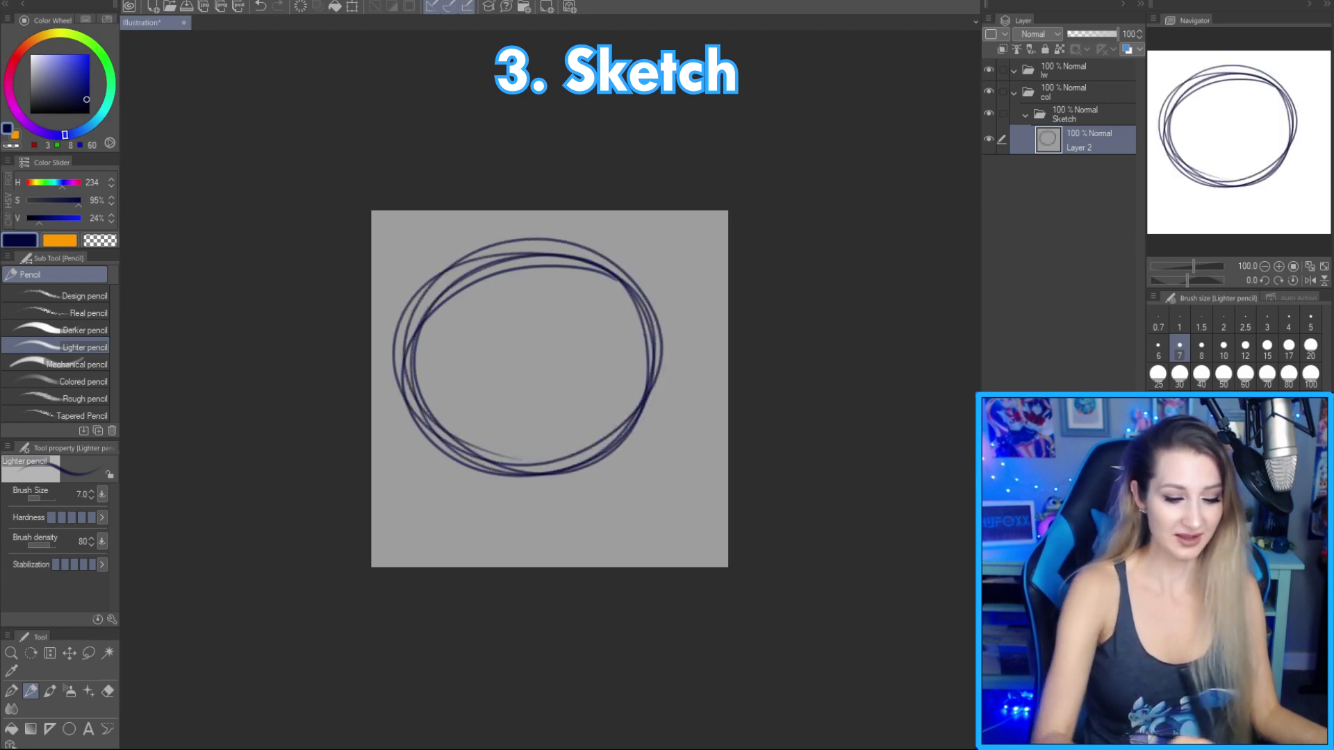
pyautogui.press('k')
pyautogui.moveTo(765, 302)
pyautogui.mouseDown()
pyautogui.moveTo(792, 322)
pyautogui.moveTo(776, 347)
pyautogui.moveTo(788, 362)
pyautogui.mouseUp()
# Lower the circle layer's opacity to 38% and add a new layer above it in the Sketch folder.
pyautogui.moveTo(1111, 34); pyautogui.dragTo(1086, 32)
pyautogui.moveTo(608, 412); pyautogui.dragTo(615, 418)
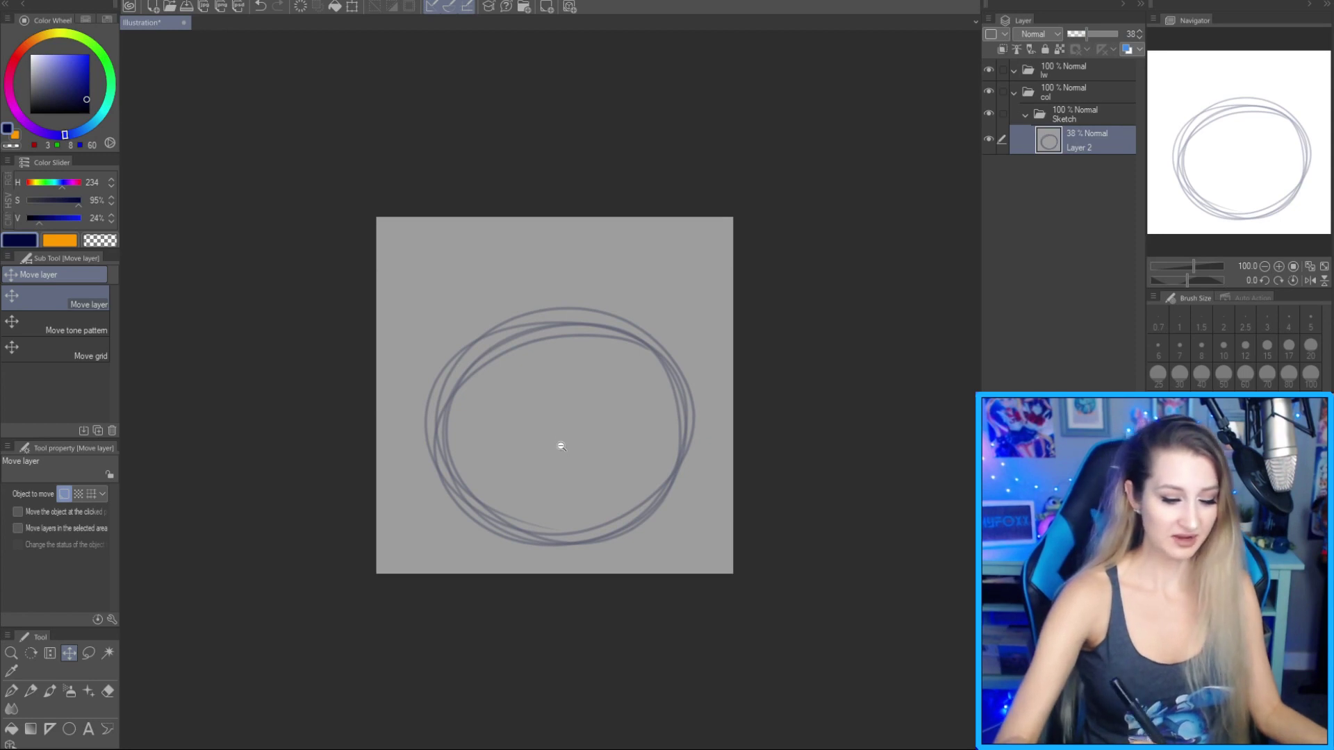
pyautogui.scroll(1, 561, 446)
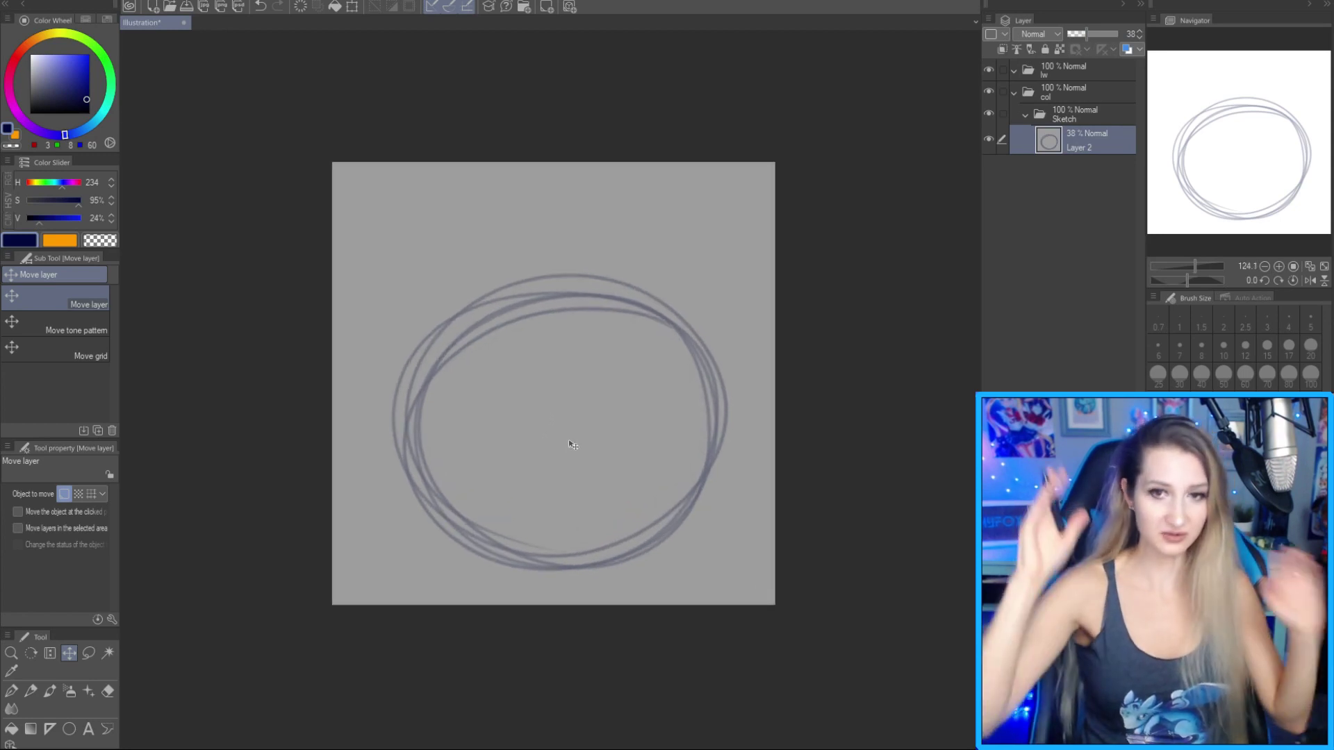
pyautogui.hotkey('ctrl', 'shift', 'n')
# Set the pencil size to 3 and fade the circle guide layer to 21% opacity, leaving the new empty layer active.
pyautogui.press('p')
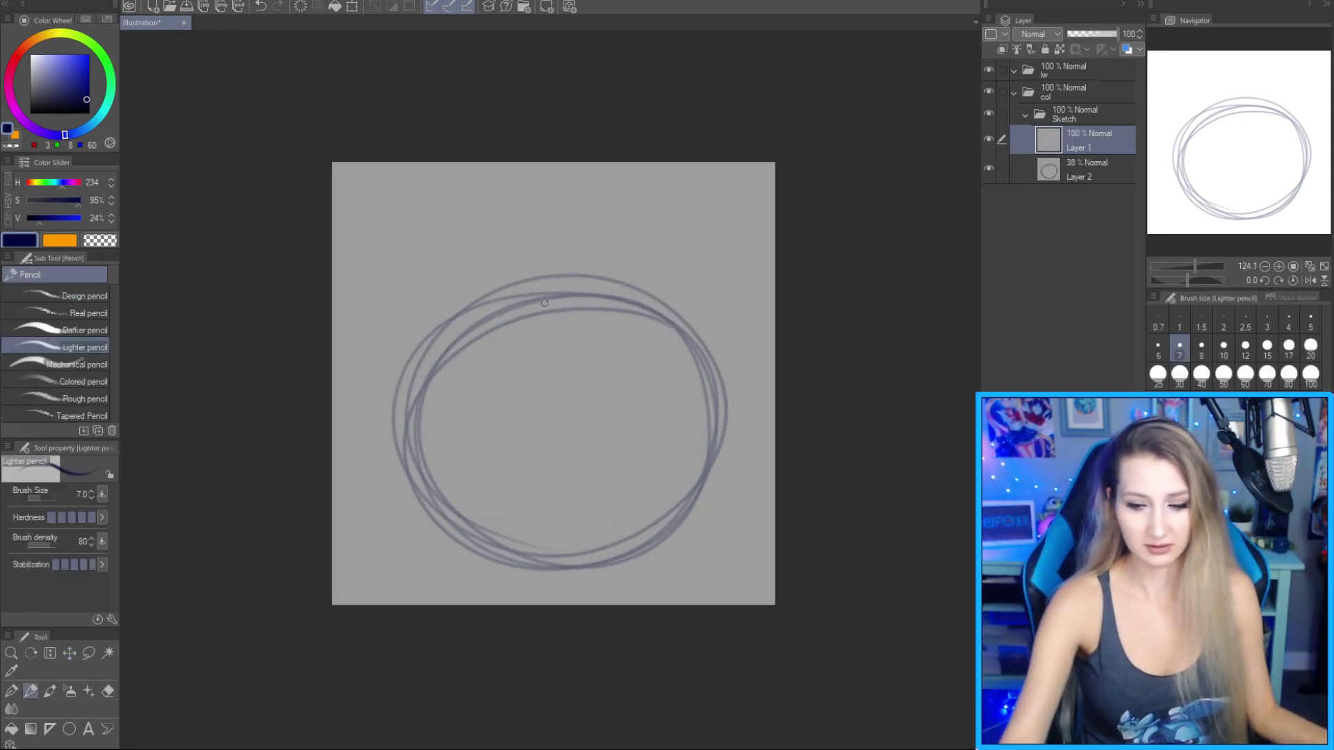
pyautogui.press('[')
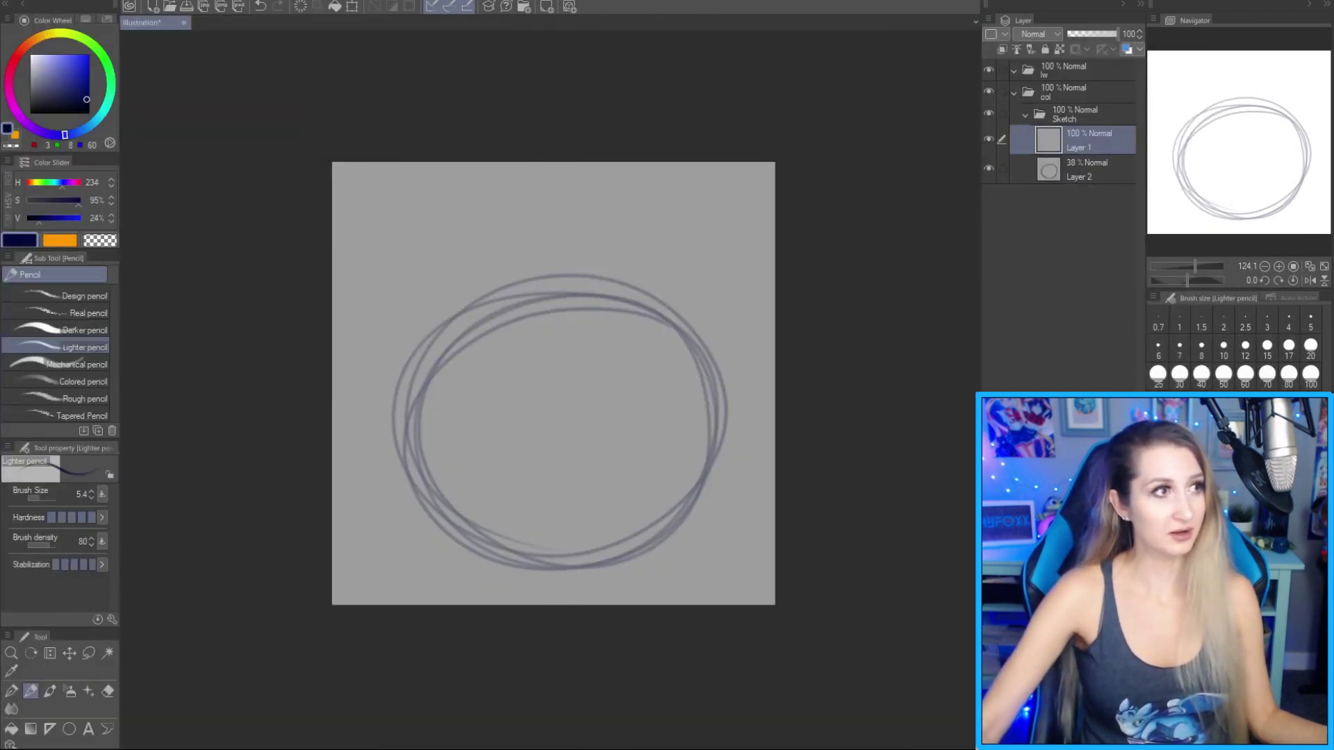
pyautogui.scroll(2, 612, 409)
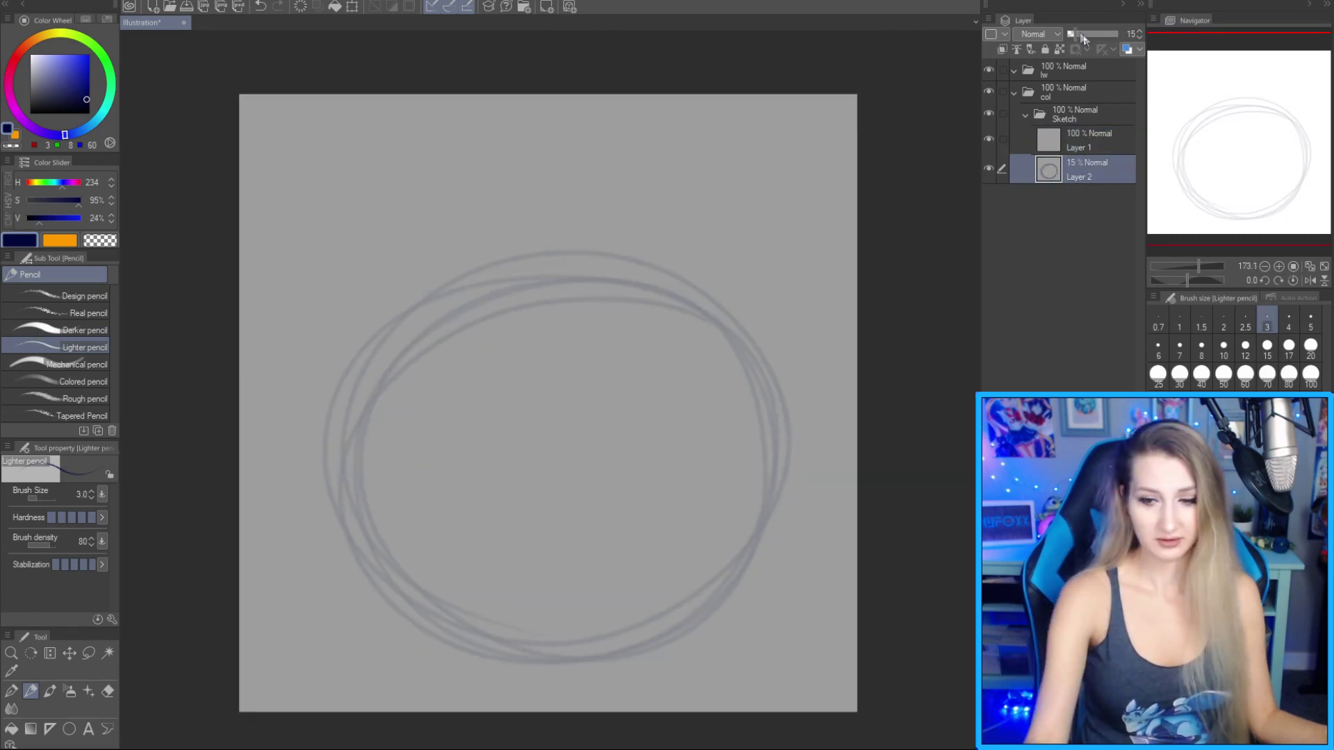
pyautogui.moveTo(1084, 39)
pyautogui.mouseDown()
pyautogui.moveTo(1117, 37)
pyautogui.moveTo(1078, 40)
pyautogui.mouseUp()
pyautogui.click(1071, 142)
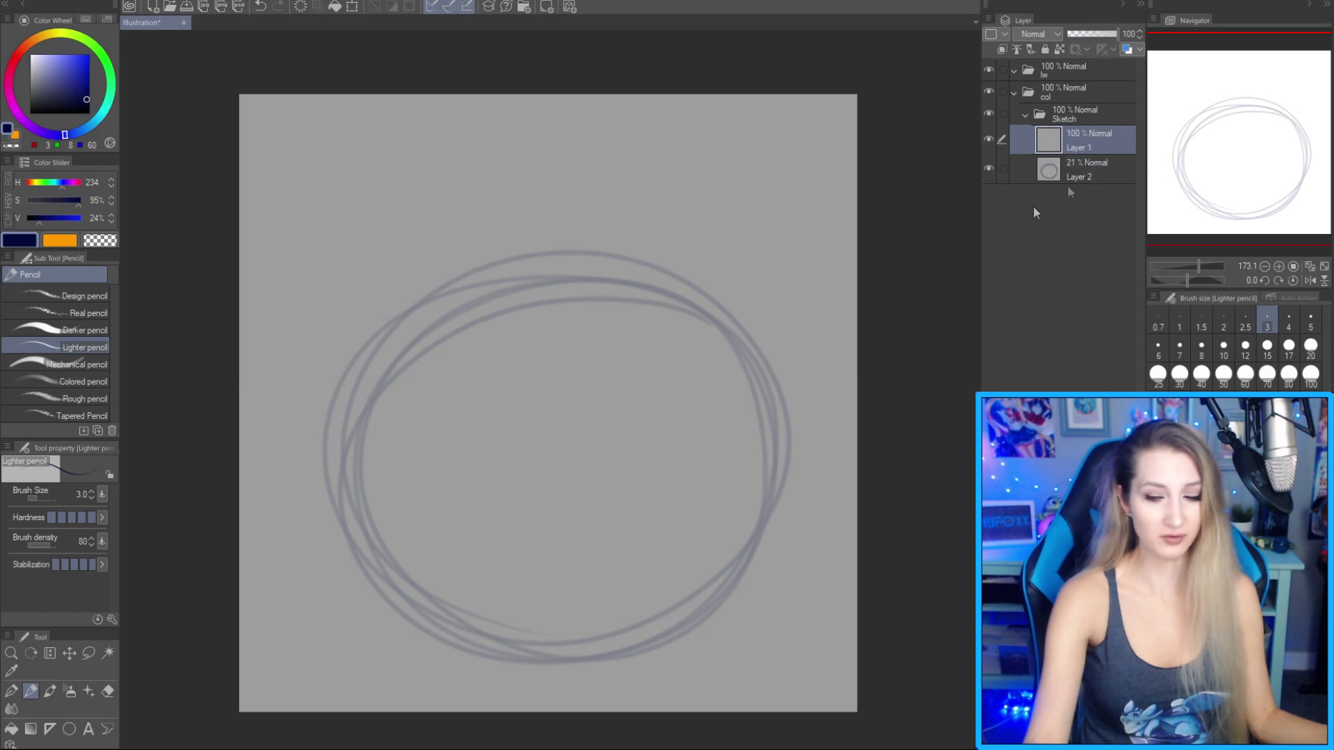
# Sketch the face outline, parted hair volume and short neck lines over the faded circle guide.
pyautogui.moveTo(364, 419)
pyautogui.mouseDown()
pyautogui.moveTo(351, 495)
pyautogui.moveTo(364, 546)
pyautogui.moveTo(486, 624)
pyautogui.mouseUp()
pyautogui.moveTo(369, 557); pyautogui.dragTo(523, 619)
pyautogui.moveTo(358, 527)
pyautogui.mouseDown()
pyautogui.moveTo(421, 588)
pyautogui.moveTo(523, 624)
pyautogui.mouseUp()
pyautogui.moveTo(381, 566)
pyautogui.mouseDown()
pyautogui.moveTo(594, 629)
pyautogui.moveTo(630, 618)
pyautogui.mouseUp()
pyautogui.moveTo(545, 630); pyautogui.dragTo(769, 455)
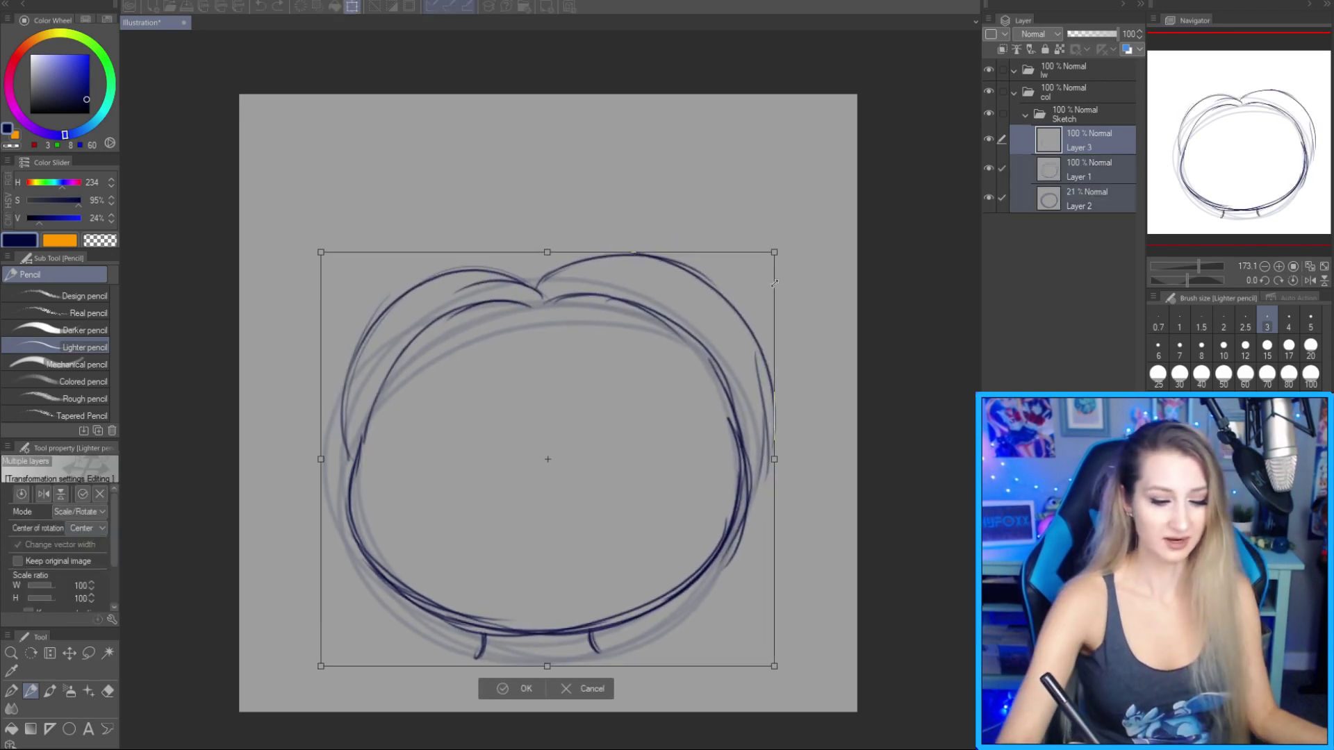
# Scale the three sketch layers to 93%, shift them slightly lower on the canvas, and make Layer 3 active.
pyautogui.moveTo(774, 283); pyautogui.dragTo(772, 311)
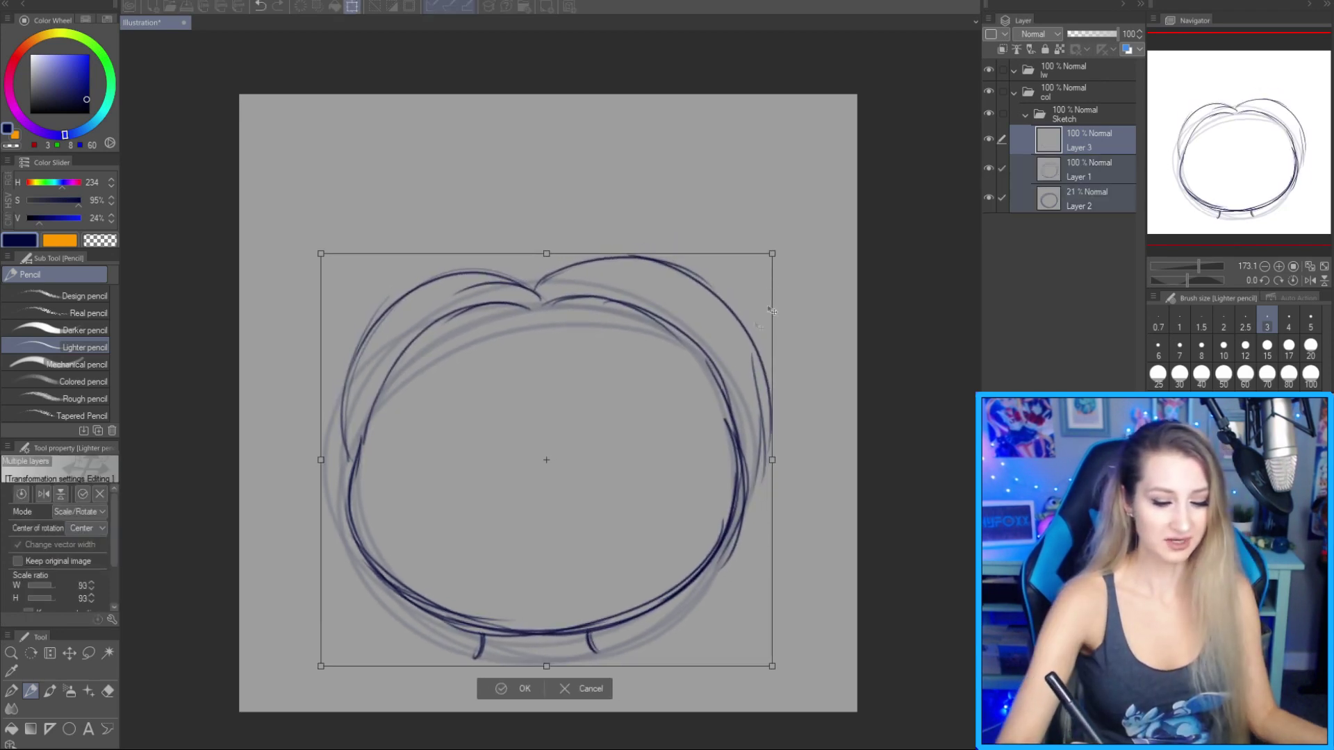
pyautogui.moveTo(692, 428); pyautogui.dragTo(687, 444)
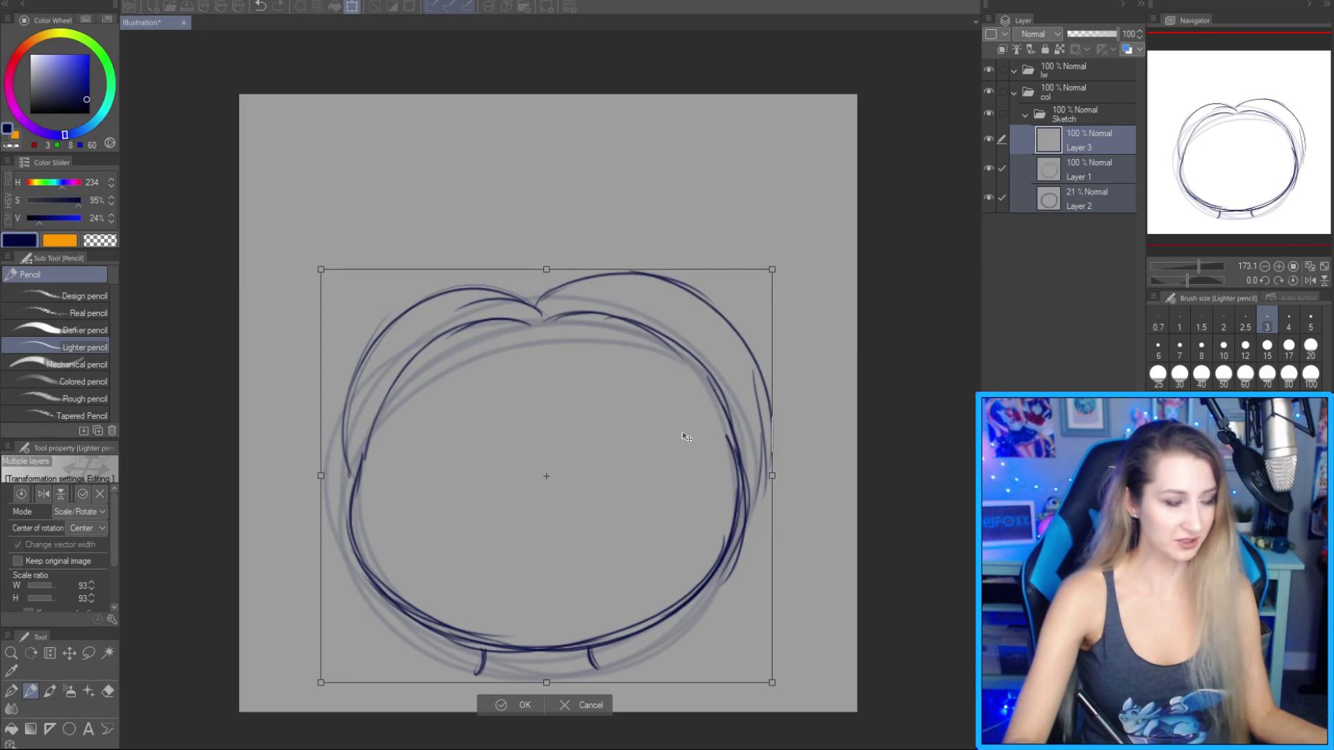
pyautogui.click(517, 706)
pyautogui.click(1126, 150)
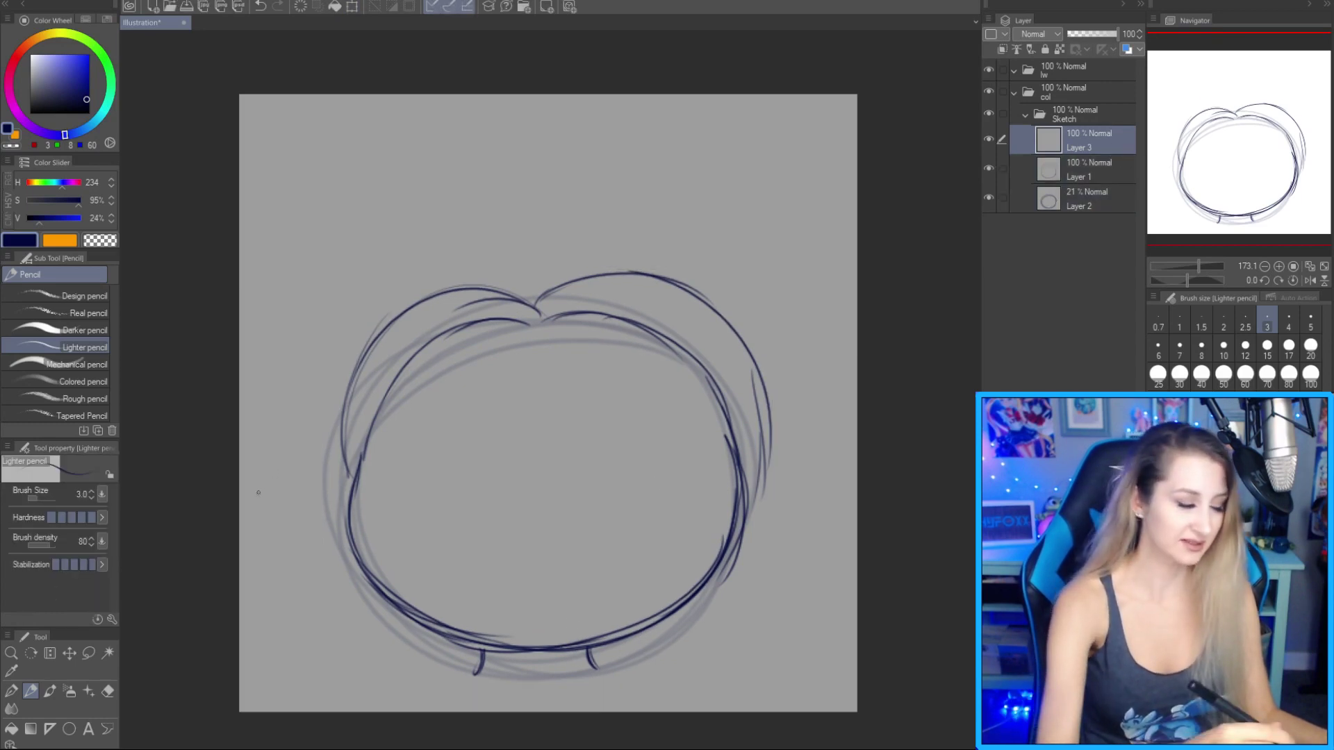
# Duplicate the raised arm layer, flip the copy horizontally and place it on the opposite side of the head.
pyautogui.hotkey('ctrl', 'v')
pyautogui.press('Return')
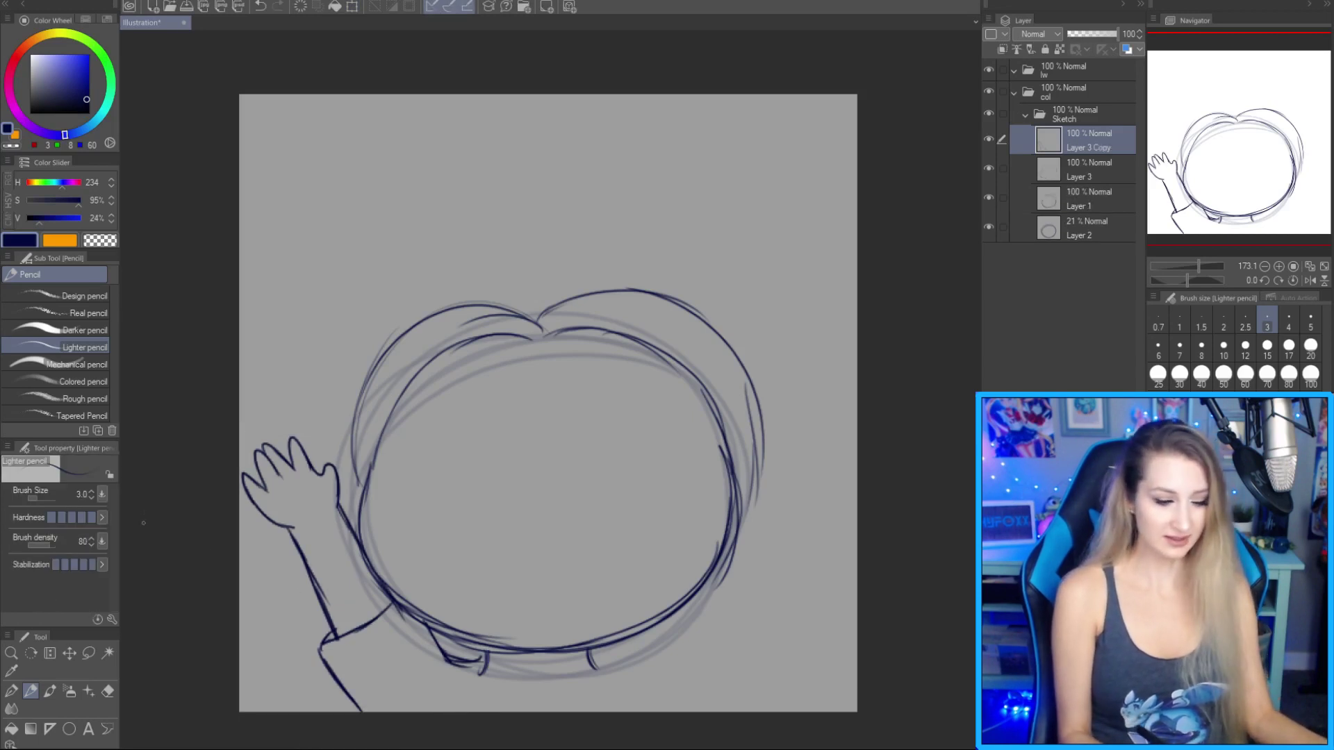
pyautogui.hotkey('ctrl', 't')
pyautogui.click(43, 494)
pyautogui.moveTo(368, 607)
pyautogui.mouseDown()
pyautogui.moveTo(583, 607)
pyautogui.moveTo(755, 628)
pyautogui.moveTo(734, 621)
pyautogui.mouseUp()
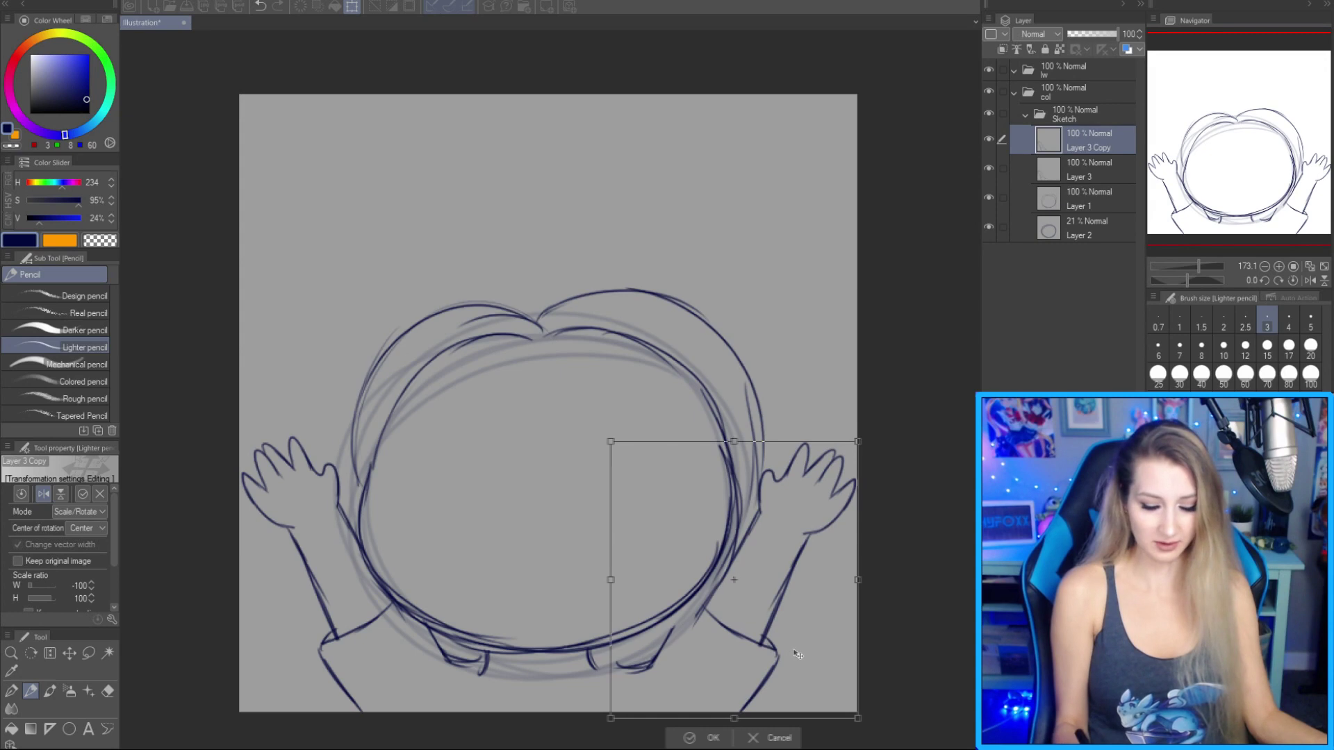
pyautogui.press('Return')
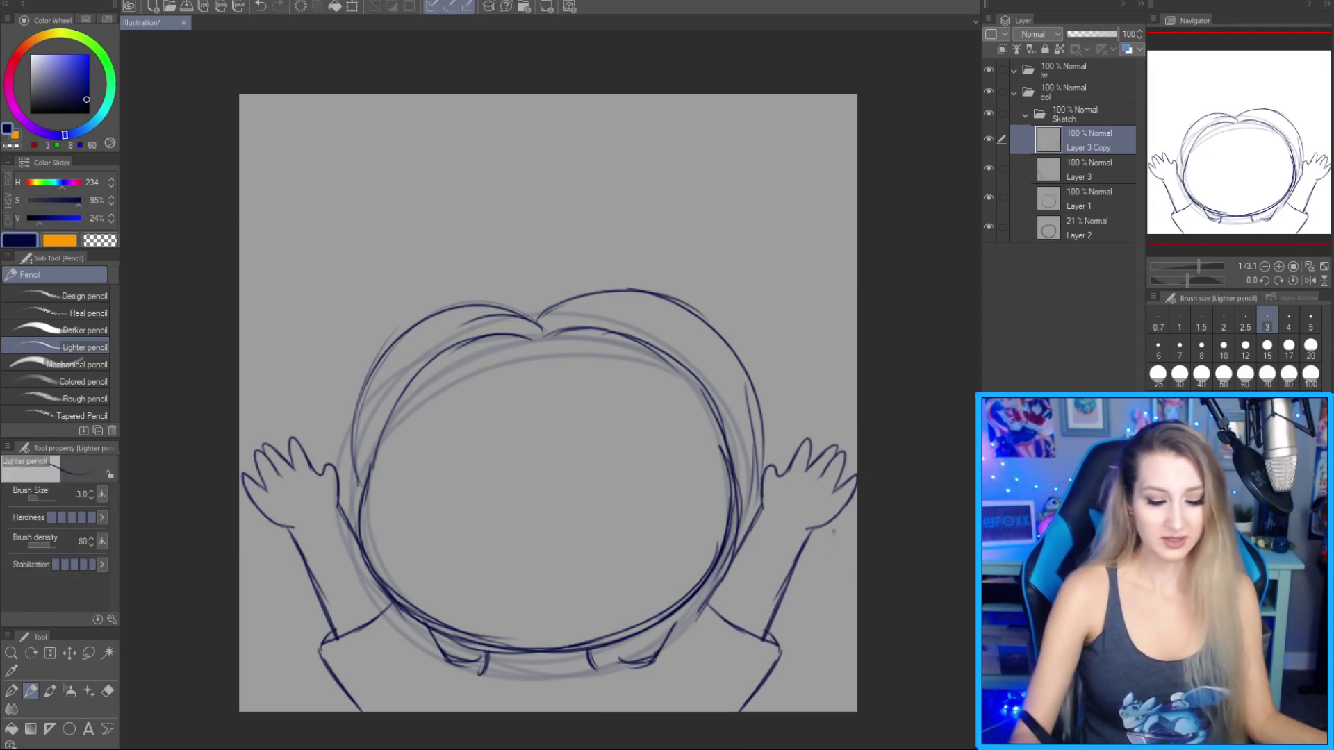
# Sketch trial strokes along both canvas edges beside the hands, and undo them.
pyautogui.moveTo(849, 419); pyautogui.dragTo(853, 549)
pyautogui.moveTo(853, 494); pyautogui.dragTo(854, 569)
pyautogui.moveTo(246, 428); pyautogui.dragTo(246, 527)
pyautogui.moveTo(244, 403); pyautogui.dragTo(247, 530)
pyautogui.hotkey('ctrl', 'z')
pyautogui.hotkey('ctrl', 'z')
pyautogui.hotkey('ctrl', 'z')
pyautogui.hotkey('ctrl', 'z')
pyautogui.hotkey('ctrl', 'z')
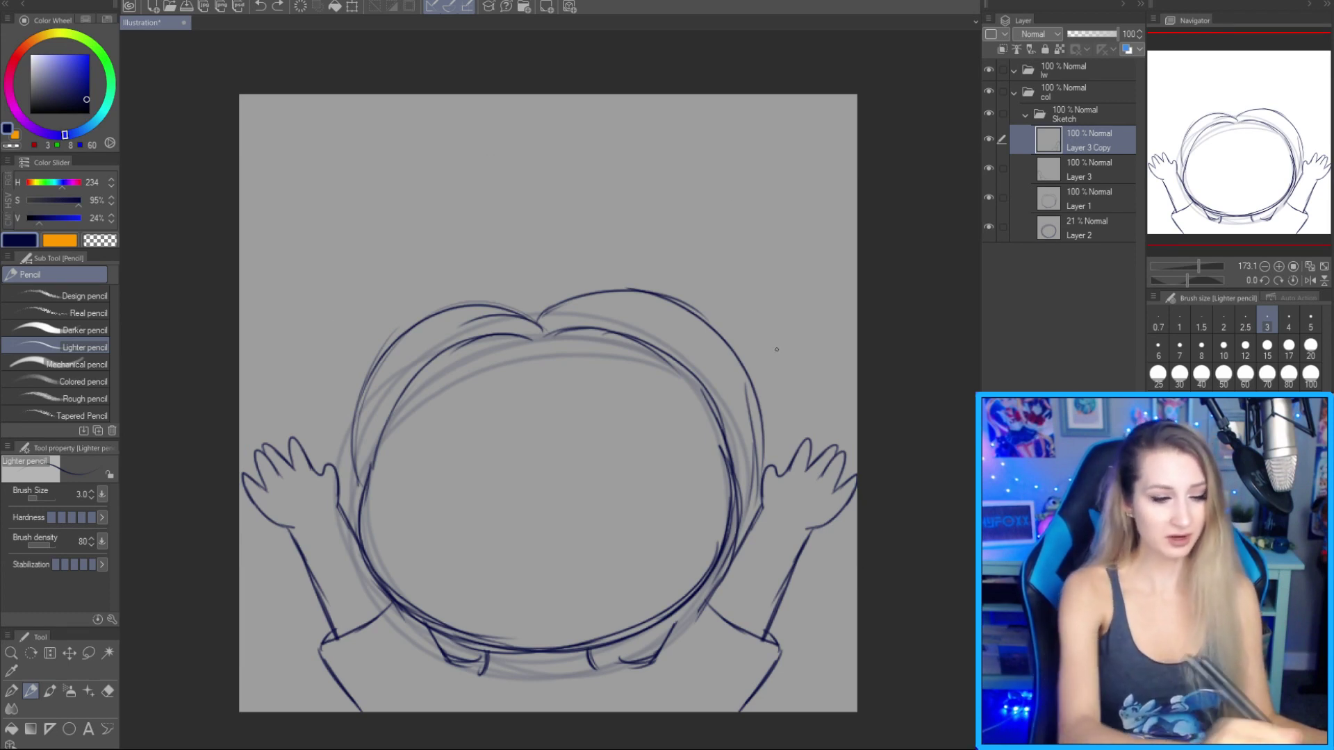
# Try scaling all four sketch layers to 91% and marking the gaps beside the hands, and undo it all.
pyautogui.keyDown('shift'); pyautogui.click(1106, 214); pyautogui.keyUp('shift')
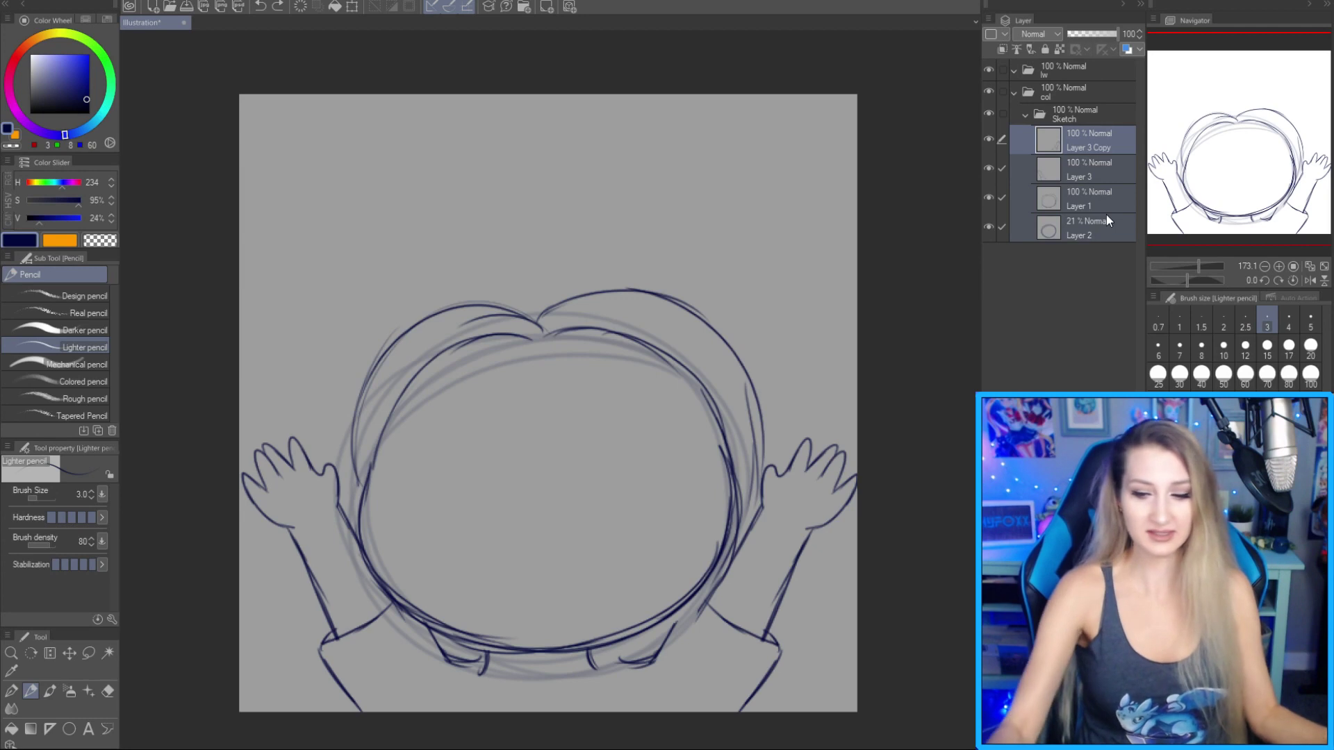
pyautogui.hotkey('ctrl', 't')
pyautogui.moveTo(855, 291); pyautogui.dragTo(804, 327)
pyautogui.moveTo(618, 605); pyautogui.dragTo(635, 575)
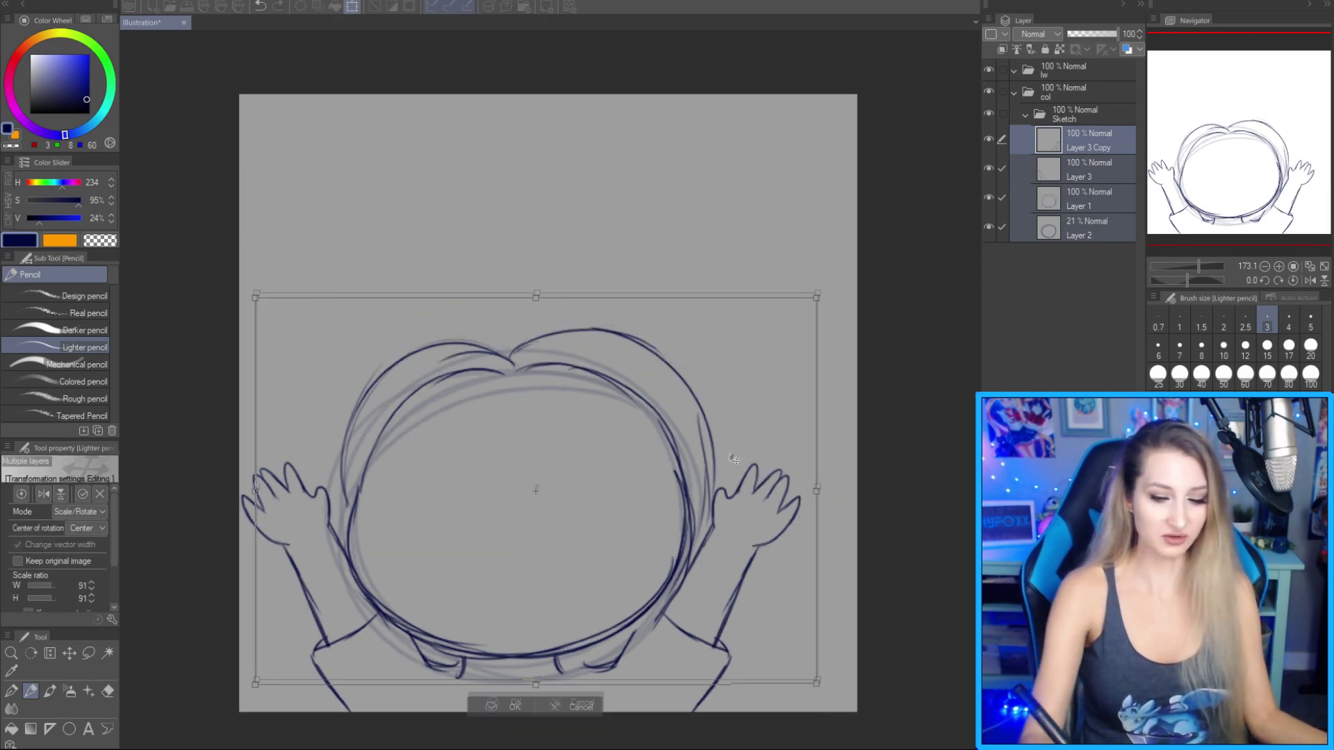
pyautogui.click(517, 708)
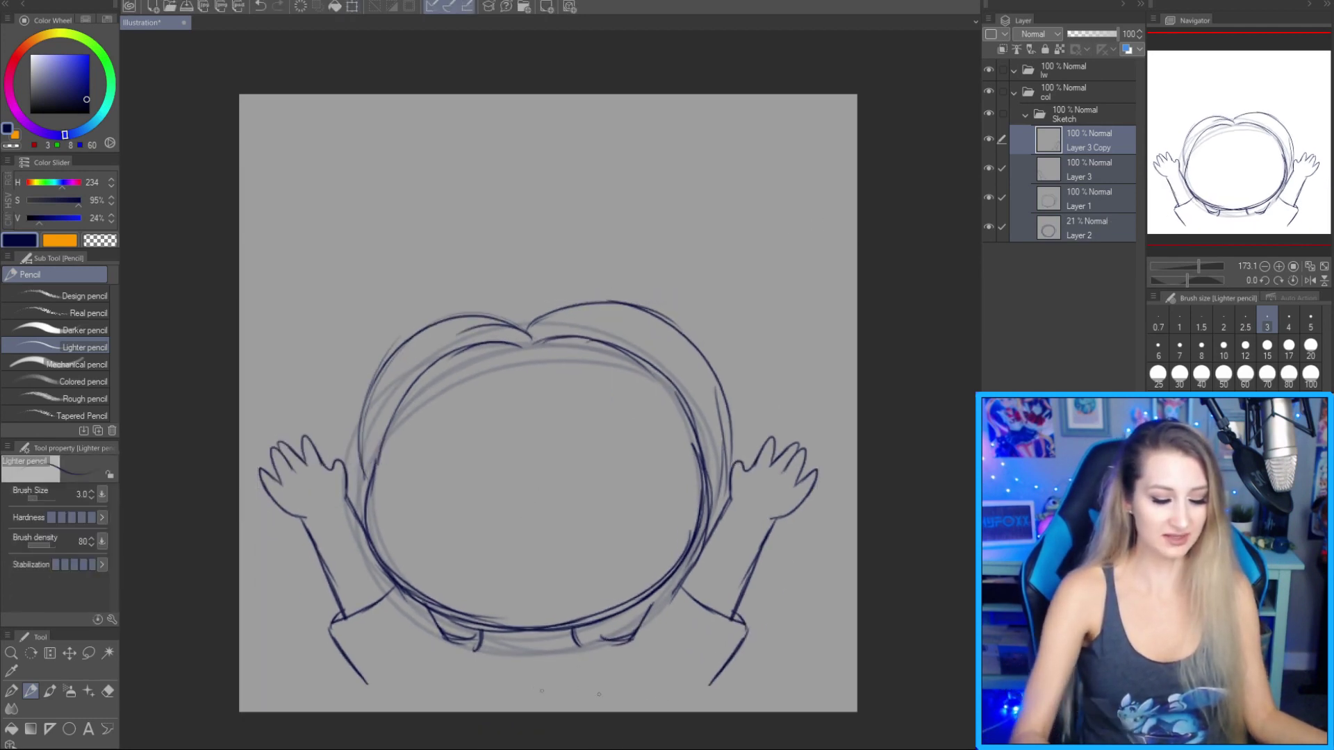
pyautogui.moveTo(824, 411)
pyautogui.mouseDown()
pyautogui.moveTo(827, 545)
pyautogui.moveTo(853, 490)
pyautogui.mouseUp()
pyautogui.moveTo(251, 417)
pyautogui.mouseDown()
pyautogui.moveTo(241, 538)
pyautogui.moveTo(260, 528)
pyautogui.mouseUp()
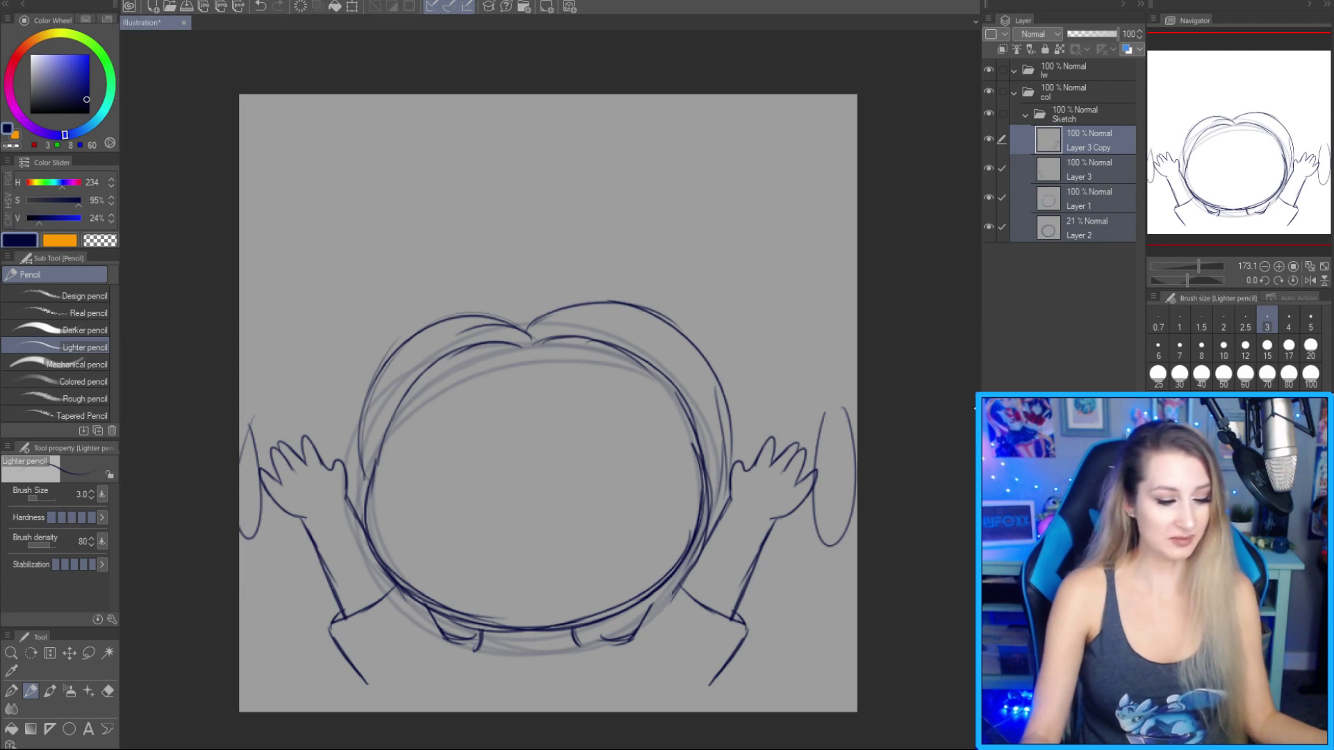
pyautogui.hotkey('ctrl', 'z')
pyautogui.hotkey('ctrl', 'z')
pyautogui.hotkey('ctrl', 'z')
pyautogui.hotkey('ctrl', 'z')
pyautogui.hotkey('ctrl', 'z')
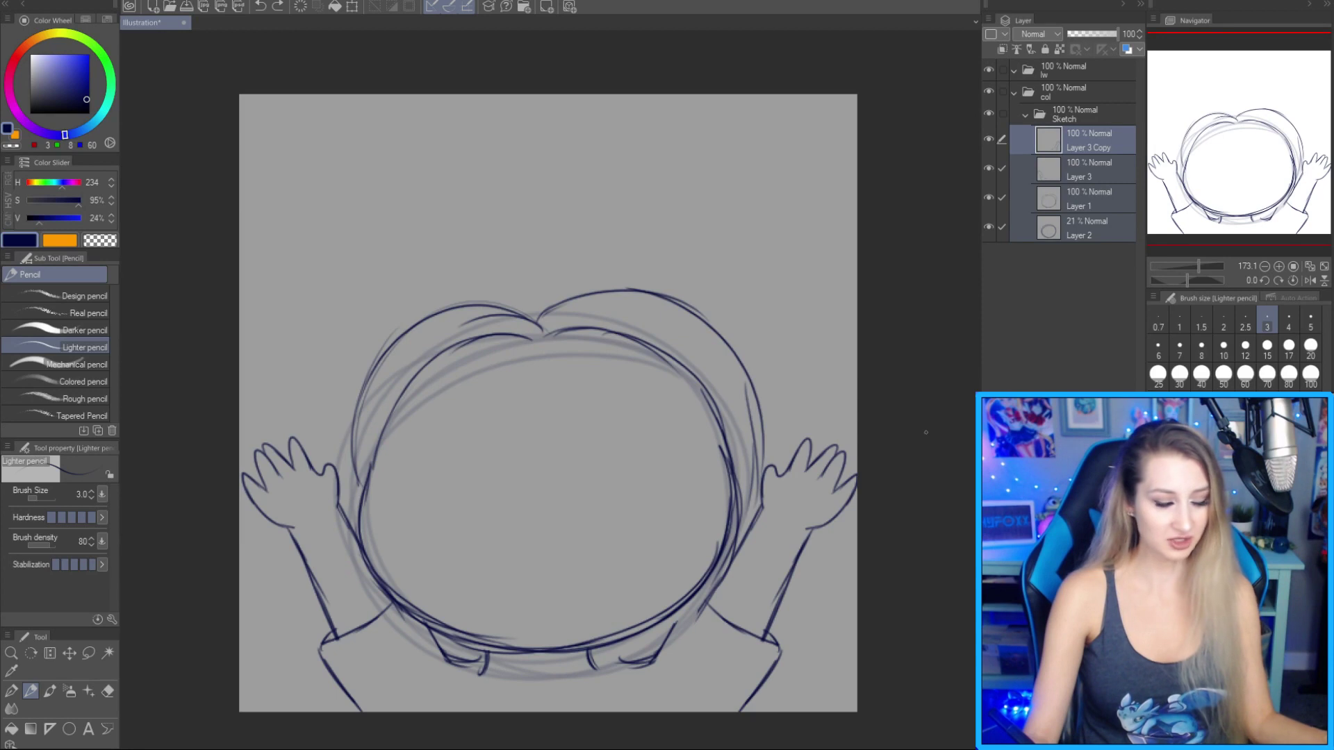
# Lasso the eye on the viewer's right and shift it slightly outward on the face.
pyautogui.moveTo(713, 506)
pyautogui.mouseDown()
pyautogui.moveTo(690, 519)
pyautogui.moveTo(704, 496)
pyautogui.mouseUp()
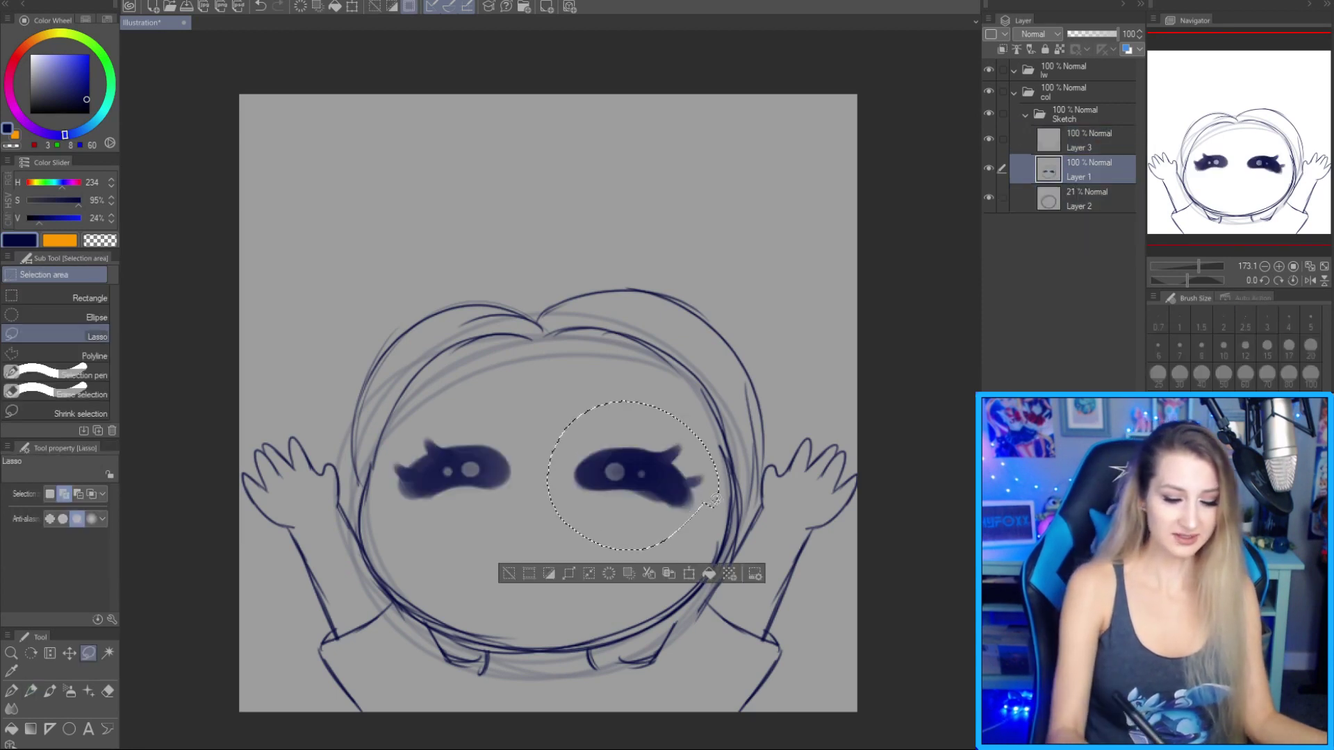
pyautogui.hotkey('ctrl', 't')
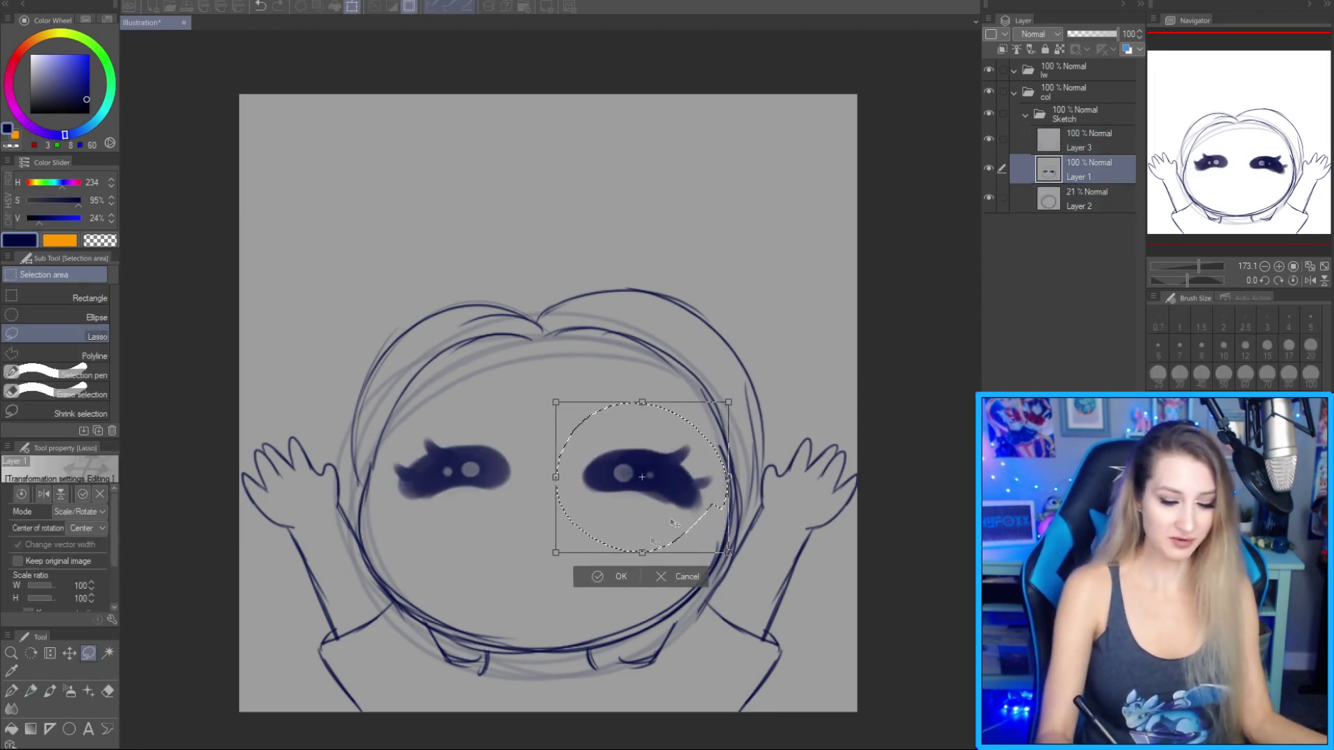
pyautogui.press('Return')
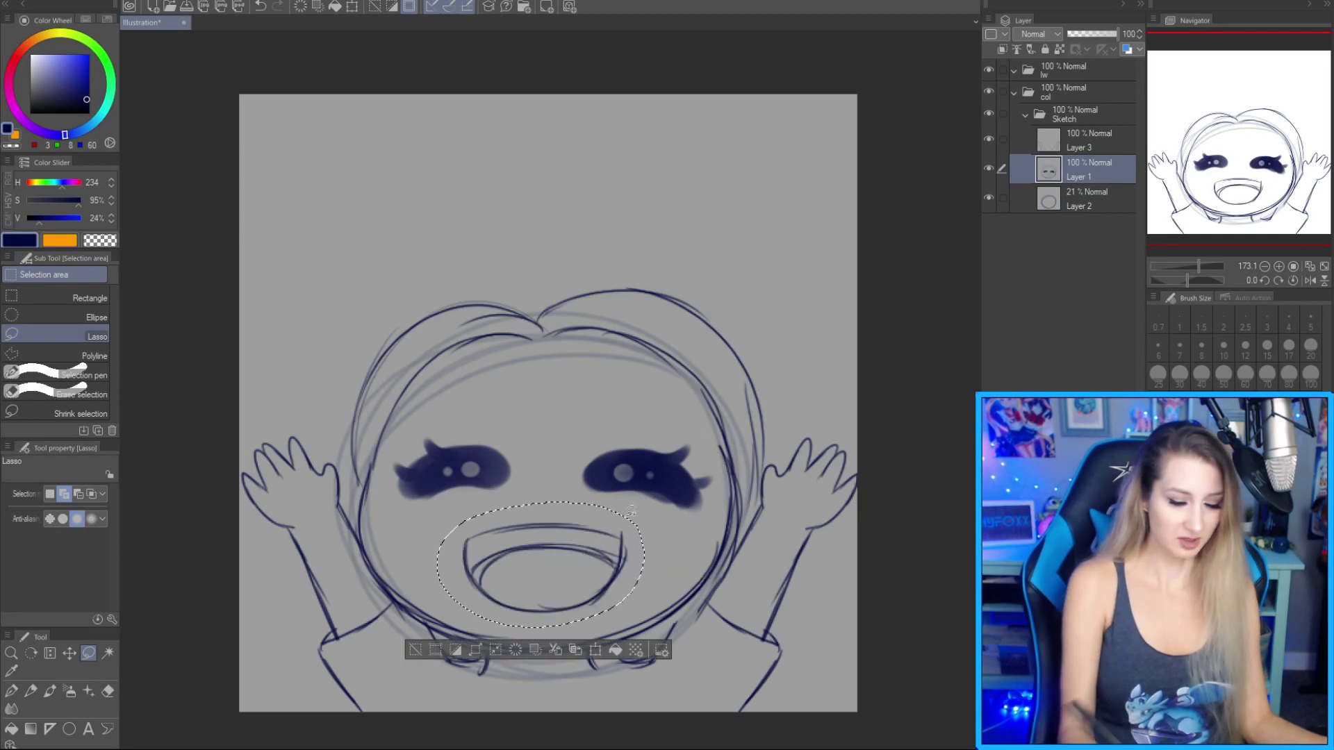
# Reshape the lassoed mouth to be slightly taller and narrower, deselect it and refine its sketch.
pyautogui.hotkey('ctrl', 't')
pyautogui.moveTo(542, 502); pyautogui.dragTo(543, 492)
pyautogui.moveTo(642, 564); pyautogui.dragTo(632, 565)
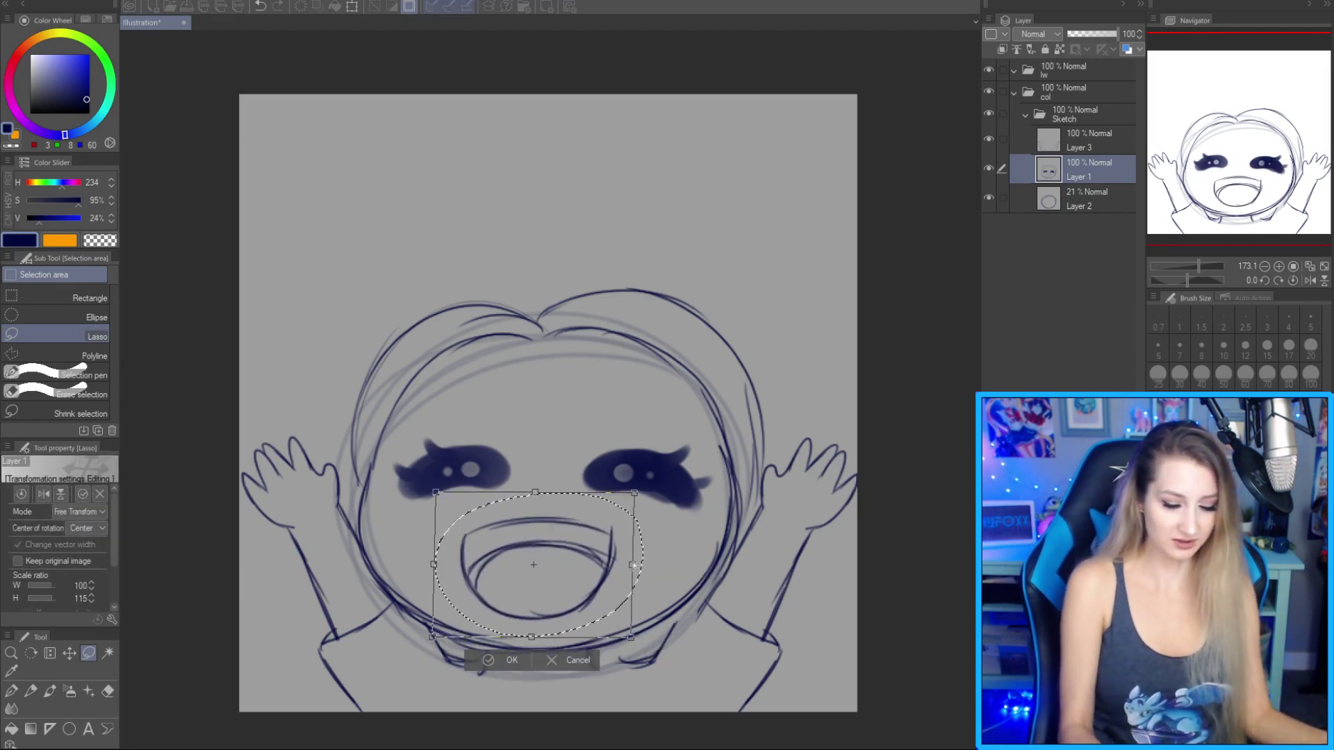
pyautogui.moveTo(434, 564); pyautogui.dragTo(440, 568)
pyautogui.press('Return')
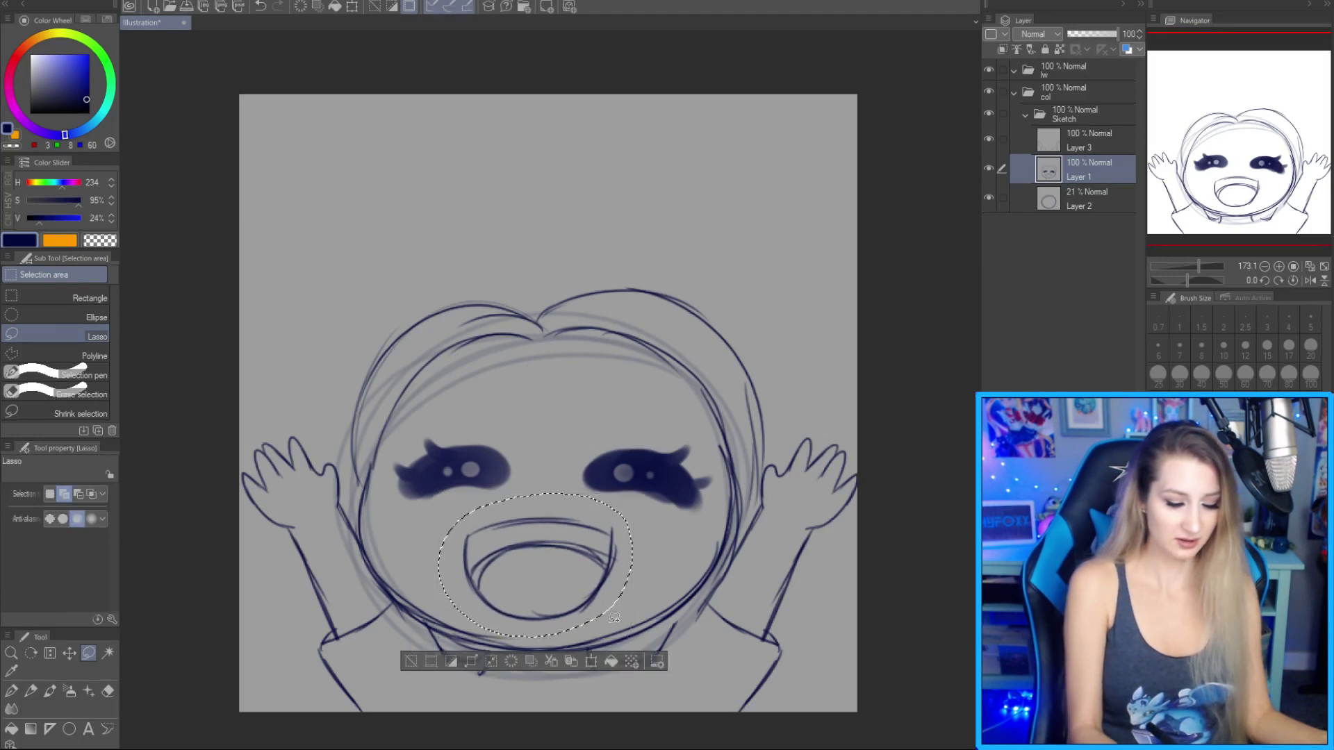
pyautogui.hotkey('ctrl', 'd')
pyautogui.moveTo(613, 559)
pyautogui.mouseDown()
pyautogui.moveTo(611, 530)
pyautogui.moveTo(555, 515)
pyautogui.moveTo(469, 535)
pyautogui.mouseUp()
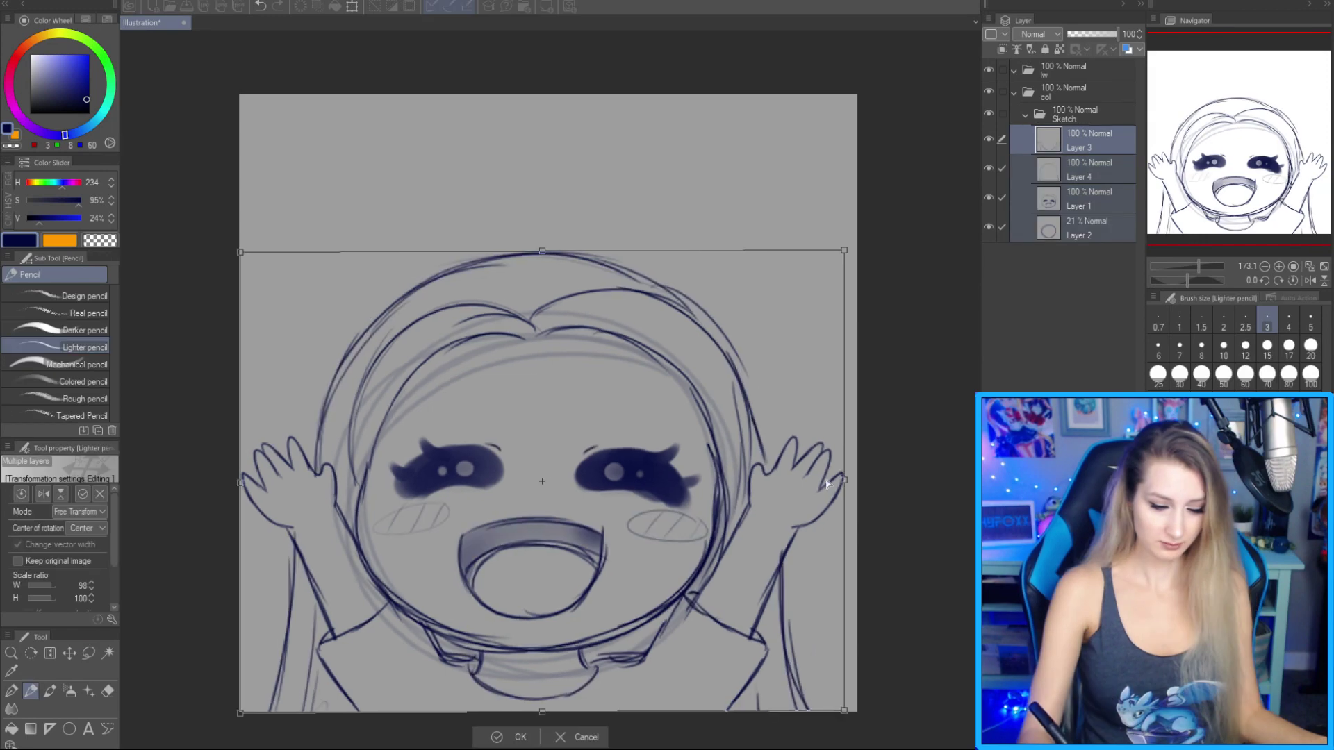
# Squeeze the whole sketch narrower horizontally, and enlarge it proportionally until the hands span the canvas width.
pyautogui.moveTo(854, 481); pyautogui.dragTo(780, 482)
pyautogui.press('Return')
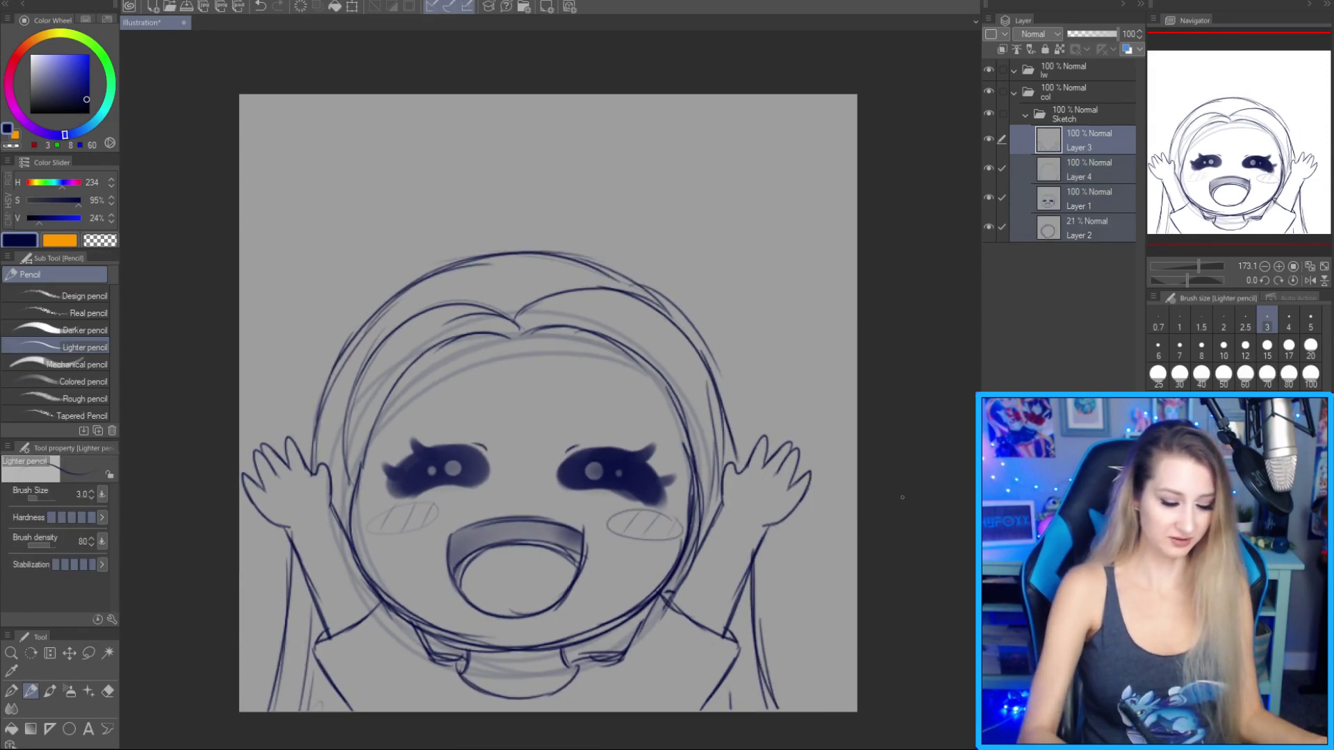
pyautogui.hotkey('ctrl', 't')
pyautogui.moveTo(813, 238); pyautogui.dragTo(856, 223)
pyautogui.click(530, 735)
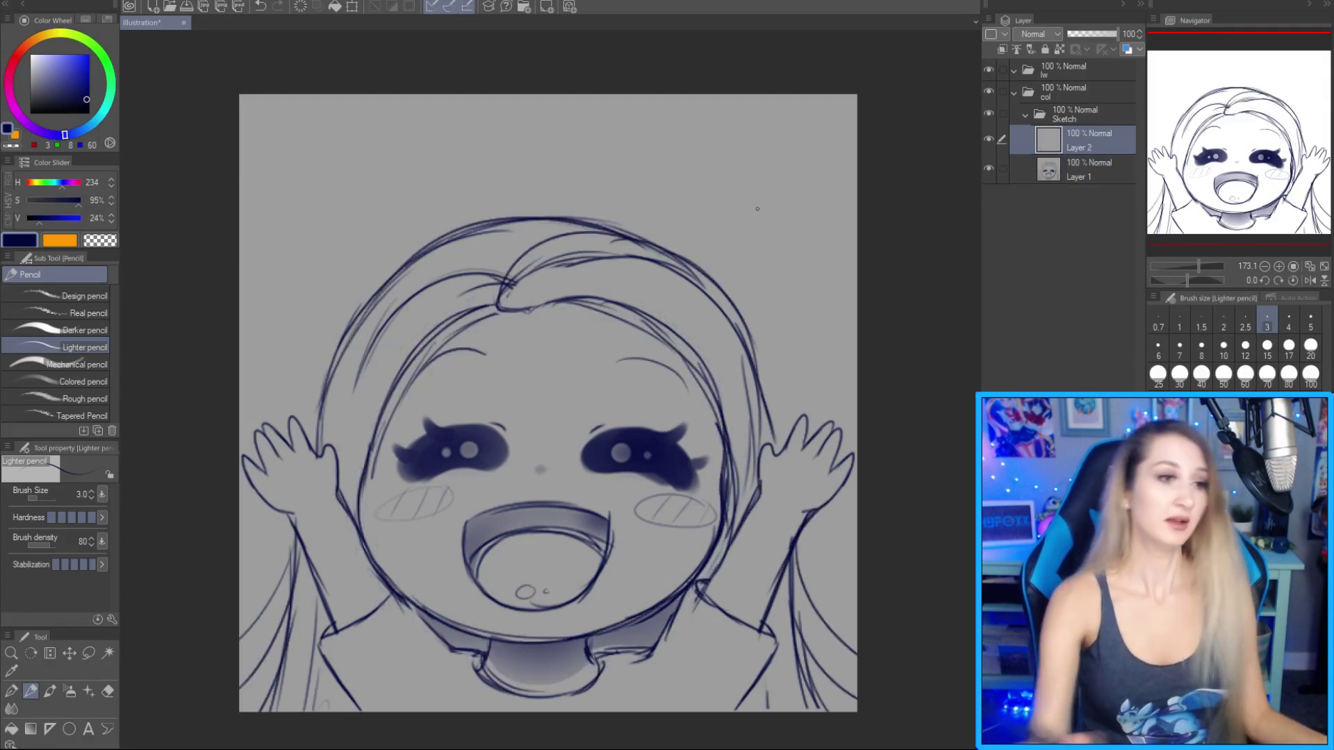
# Sketch three small tilted confetti rectangles above and beside the head on the viewer's right.
pyautogui.moveTo(760, 171)
pyautogui.mouseDown()
pyautogui.moveTo(781, 220)
pyautogui.moveTo(797, 173)
pyautogui.moveTo(761, 167)
pyautogui.mouseUp()
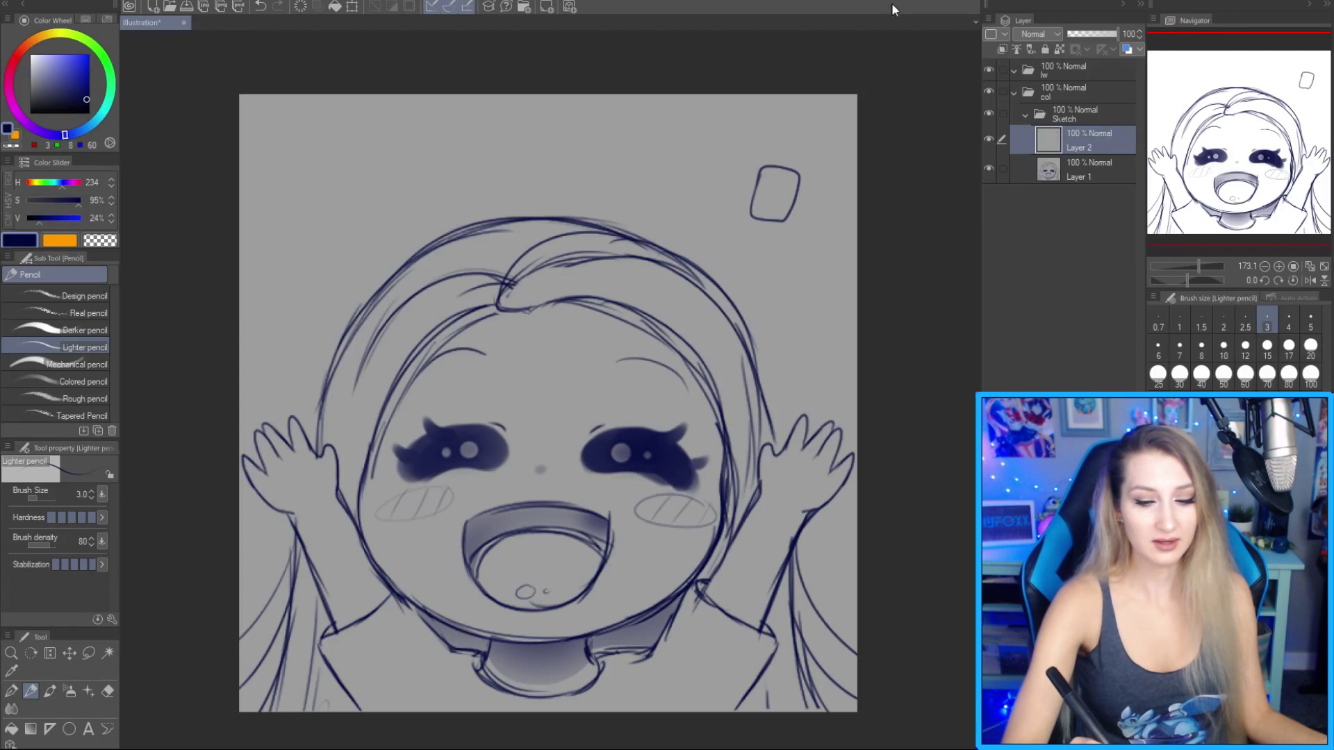
pyautogui.moveTo(828, 290)
pyautogui.mouseDown()
pyautogui.moveTo(801, 340)
pyautogui.moveTo(842, 331)
pyautogui.moveTo(834, 289)
pyautogui.mouseUp()
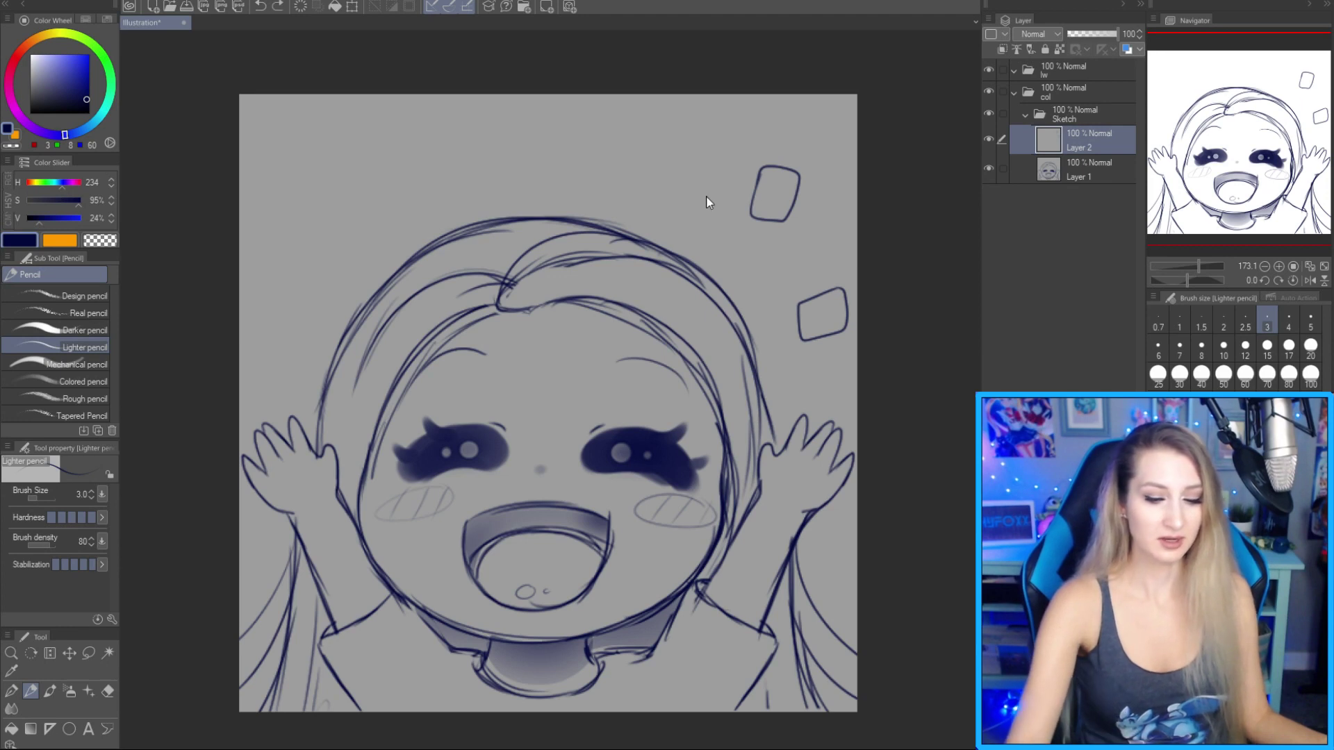
pyautogui.moveTo(624, 158)
pyautogui.mouseDown()
pyautogui.moveTo(612, 196)
pyautogui.moveTo(647, 200)
pyautogui.moveTo(607, 190)
pyautogui.mouseUp()
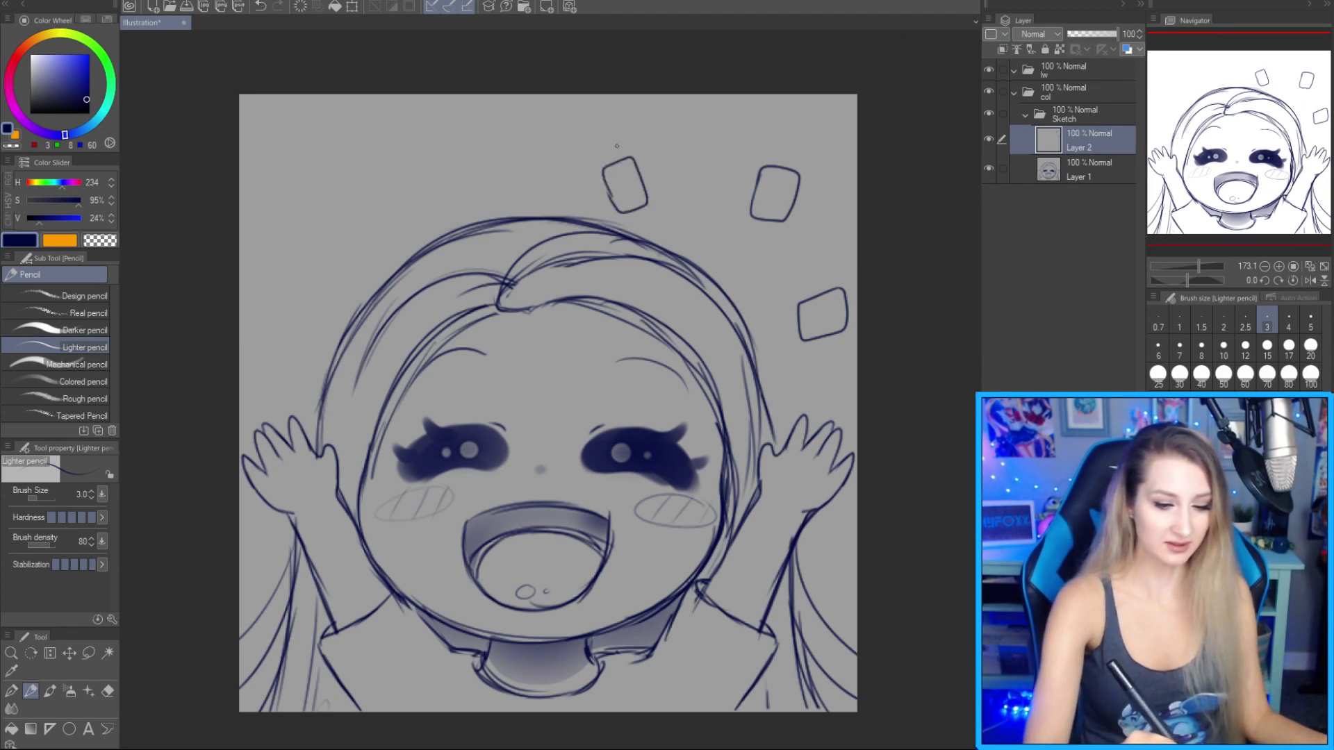
pyautogui.hotkey('ctrl', 'shift', 'e')
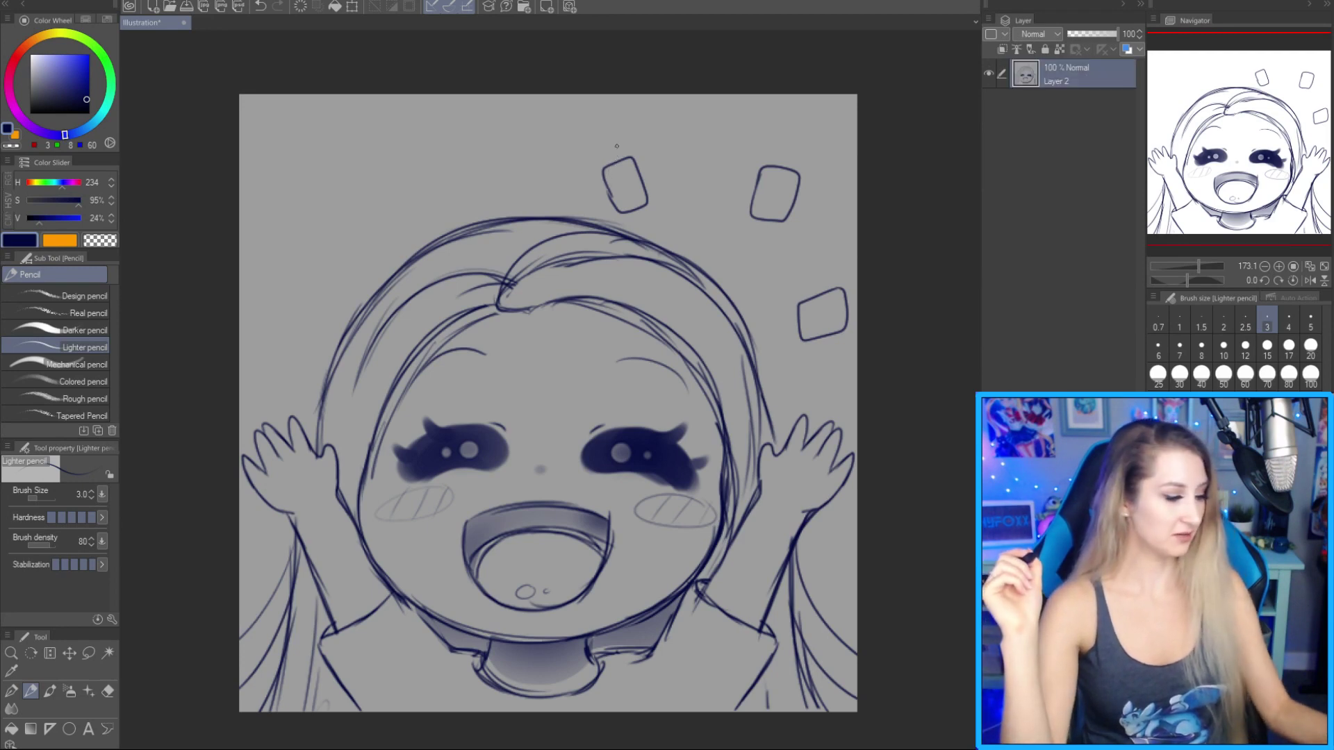
pyautogui.press('Return')
pyautogui.hotkey('ctrl', 'alt', '0')
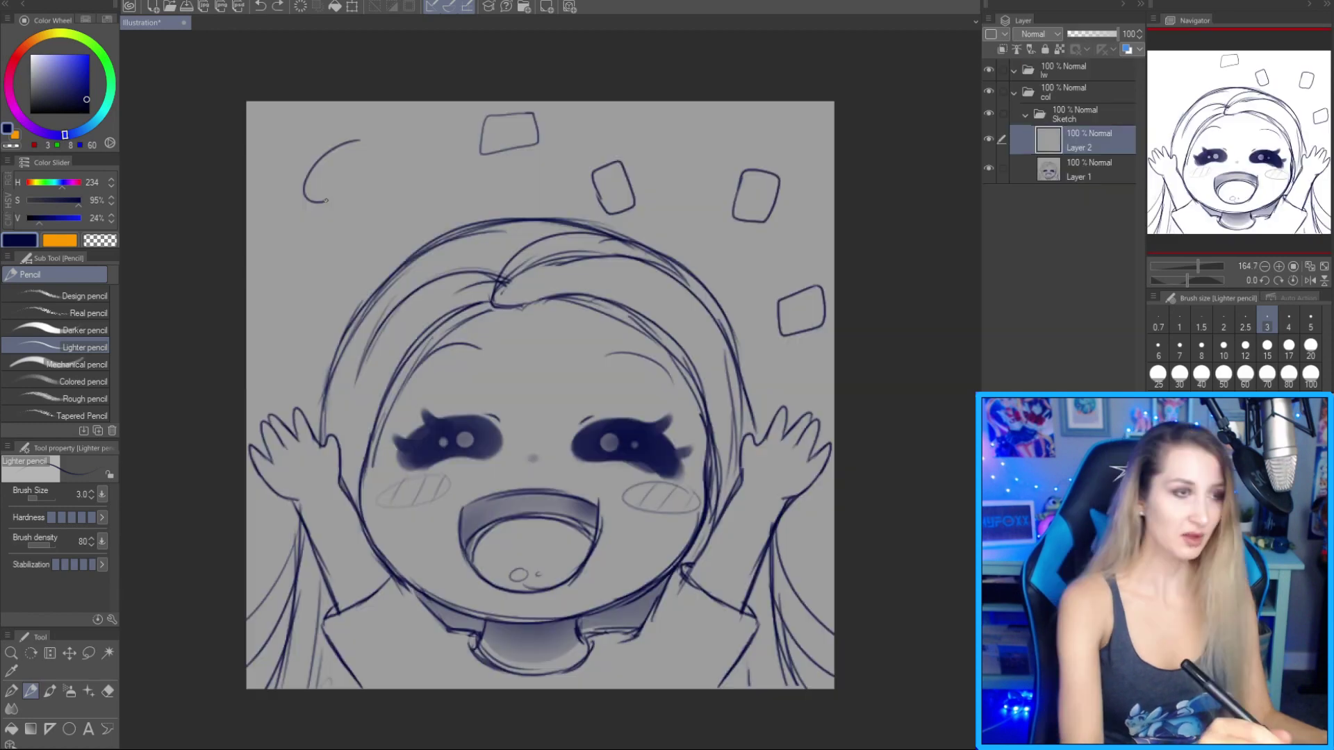
# Try sketching two curly streamers among the confetti above the head, and undo them.
pyautogui.moveTo(323, 197)
pyautogui.mouseDown()
pyautogui.moveTo(380, 202)
pyautogui.moveTo(338, 231)
pyautogui.mouseUp()
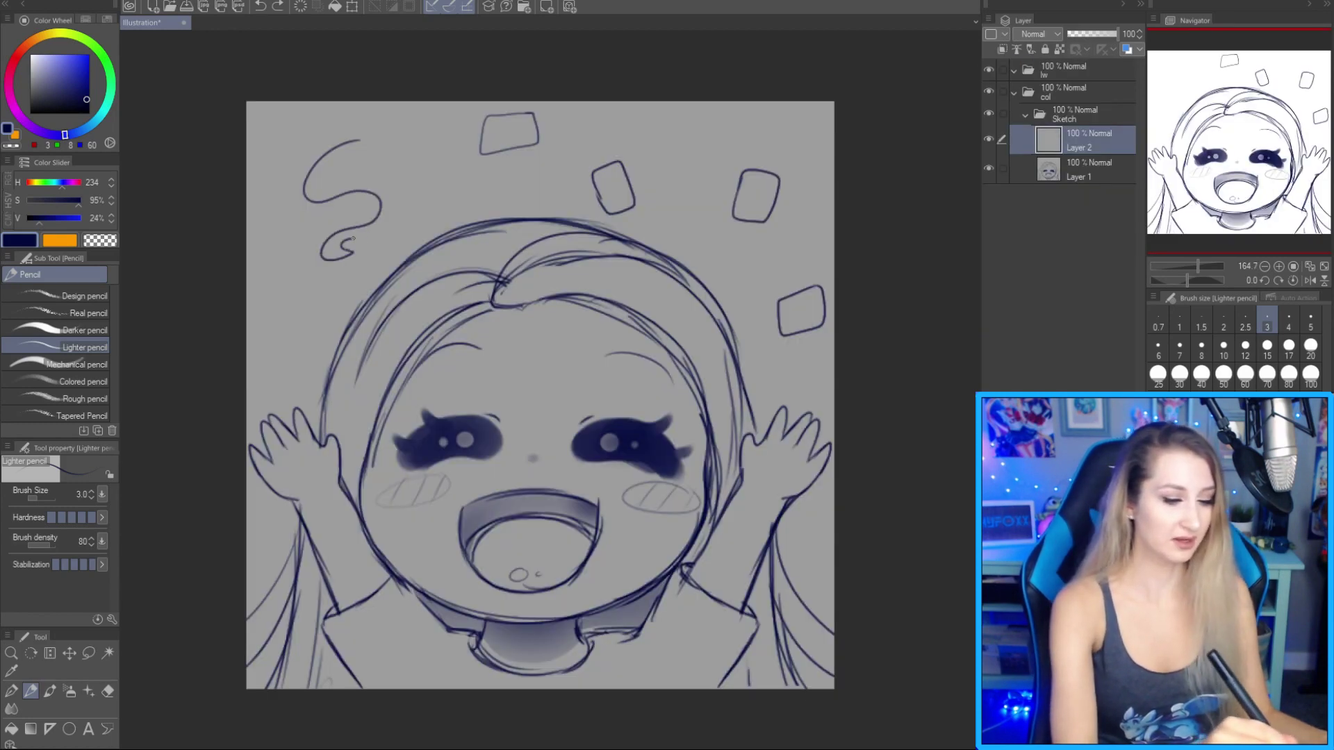
pyautogui.moveTo(339, 157); pyautogui.dragTo(362, 142)
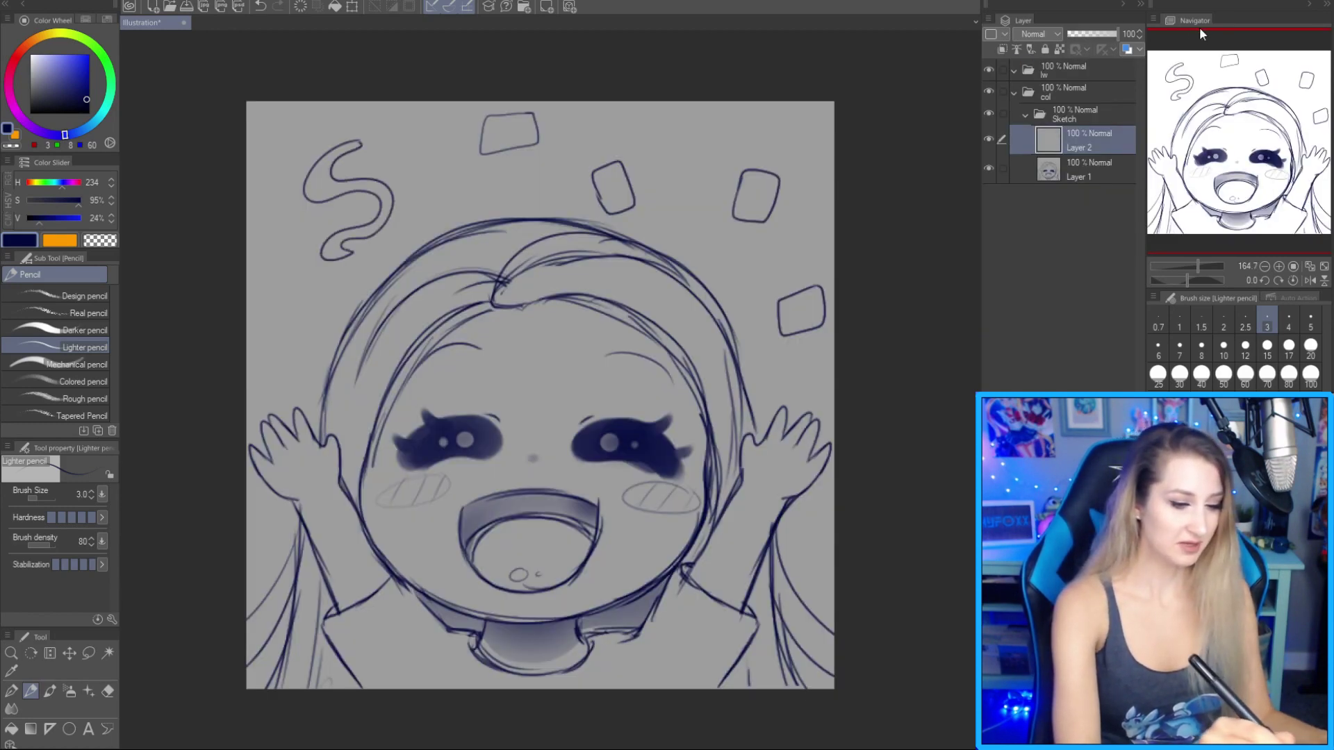
pyautogui.moveTo(629, 141)
pyautogui.mouseDown()
pyautogui.moveTo(691, 128)
pyautogui.moveTo(679, 192)
pyautogui.moveTo(722, 210)
pyautogui.moveTo(700, 253)
pyautogui.mouseUp()
pyautogui.moveTo(653, 128); pyautogui.dragTo(632, 147)
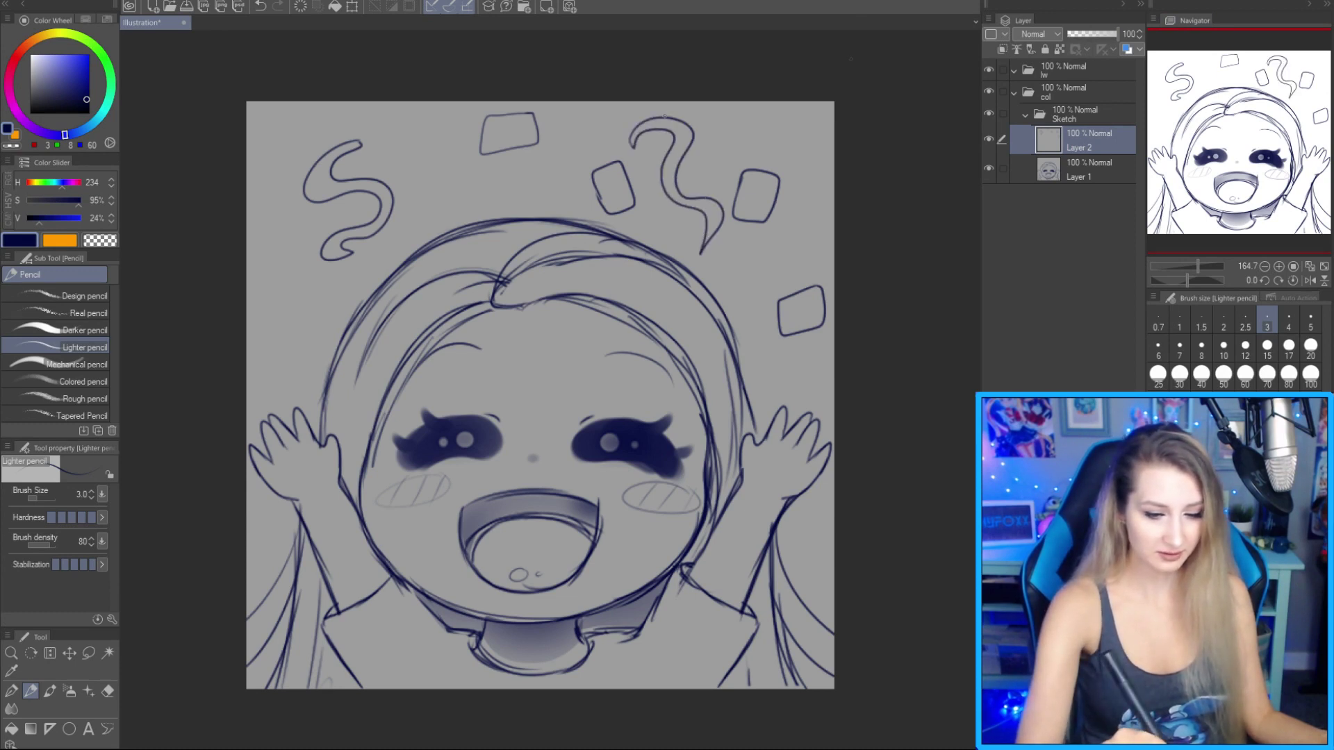
pyautogui.hotkey('ctrl', 'z')
pyautogui.hotkey('ctrl', 'z')
pyautogui.hotkey('ctrl', 'z')
pyautogui.hotkey('ctrl', 'z')
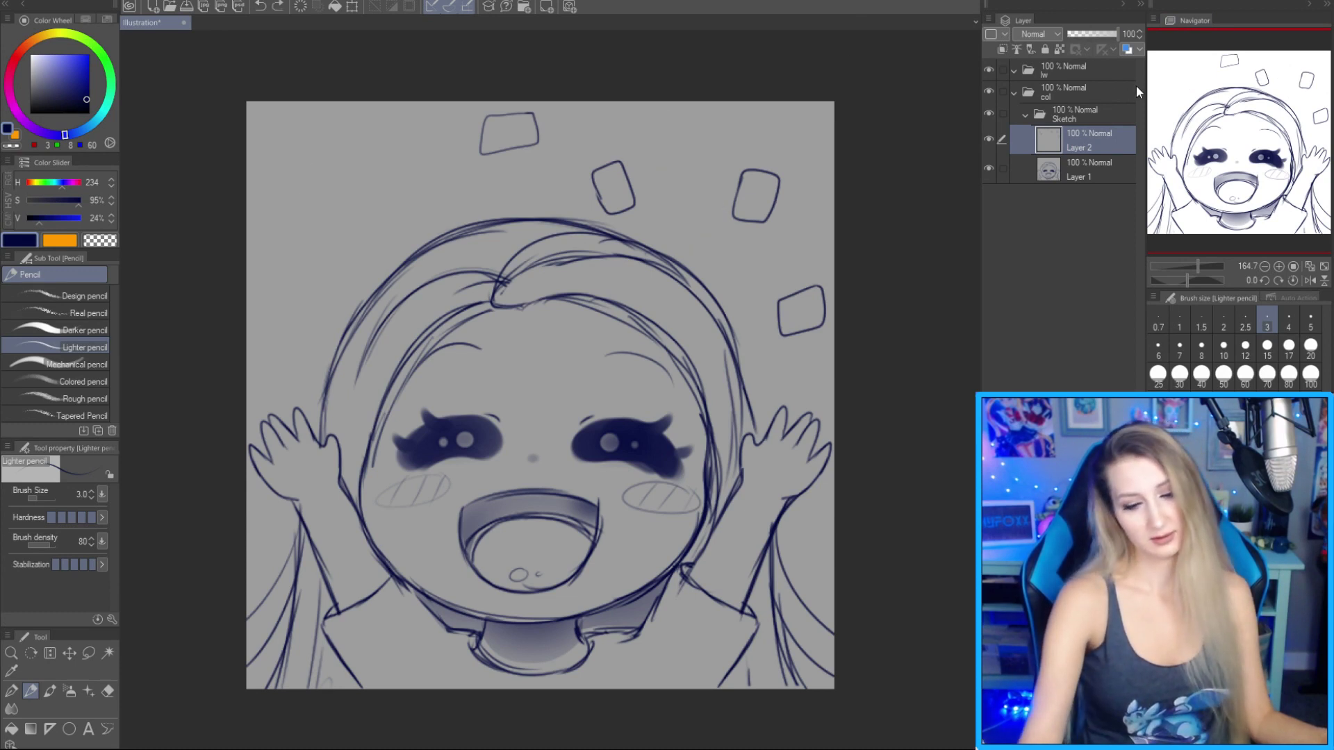
# Sketch more tilted confetti pieces above the head and down beside the hair on the viewer's left.
pyautogui.moveTo(346, 215)
pyautogui.mouseDown()
pyautogui.moveTo(367, 196)
pyautogui.moveTo(393, 226)
pyautogui.moveTo(346, 227)
pyautogui.mouseUp()
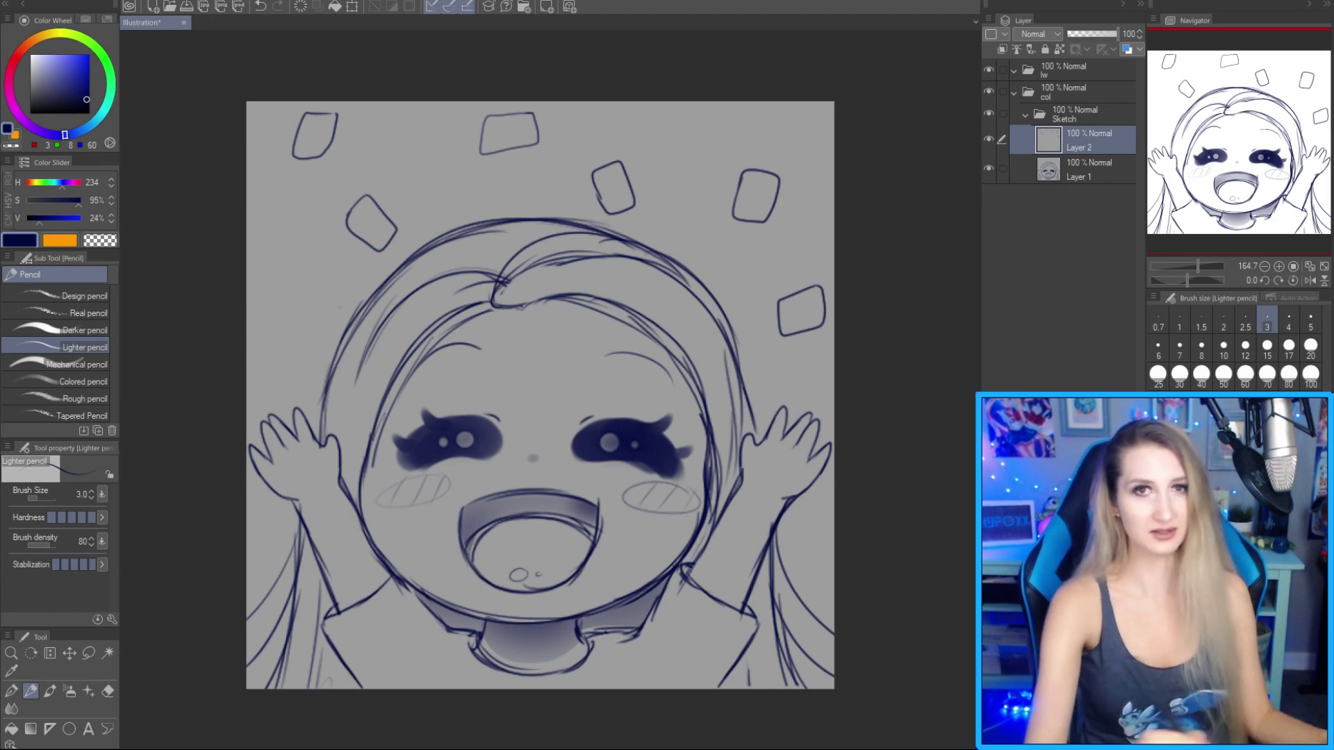
pyautogui.moveTo(270, 261)
pyautogui.mouseDown()
pyautogui.moveTo(318, 269)
pyautogui.moveTo(280, 326)
pyautogui.moveTo(321, 321)
pyautogui.mouseUp()
pyautogui.hotkey('ctrl', 'z')
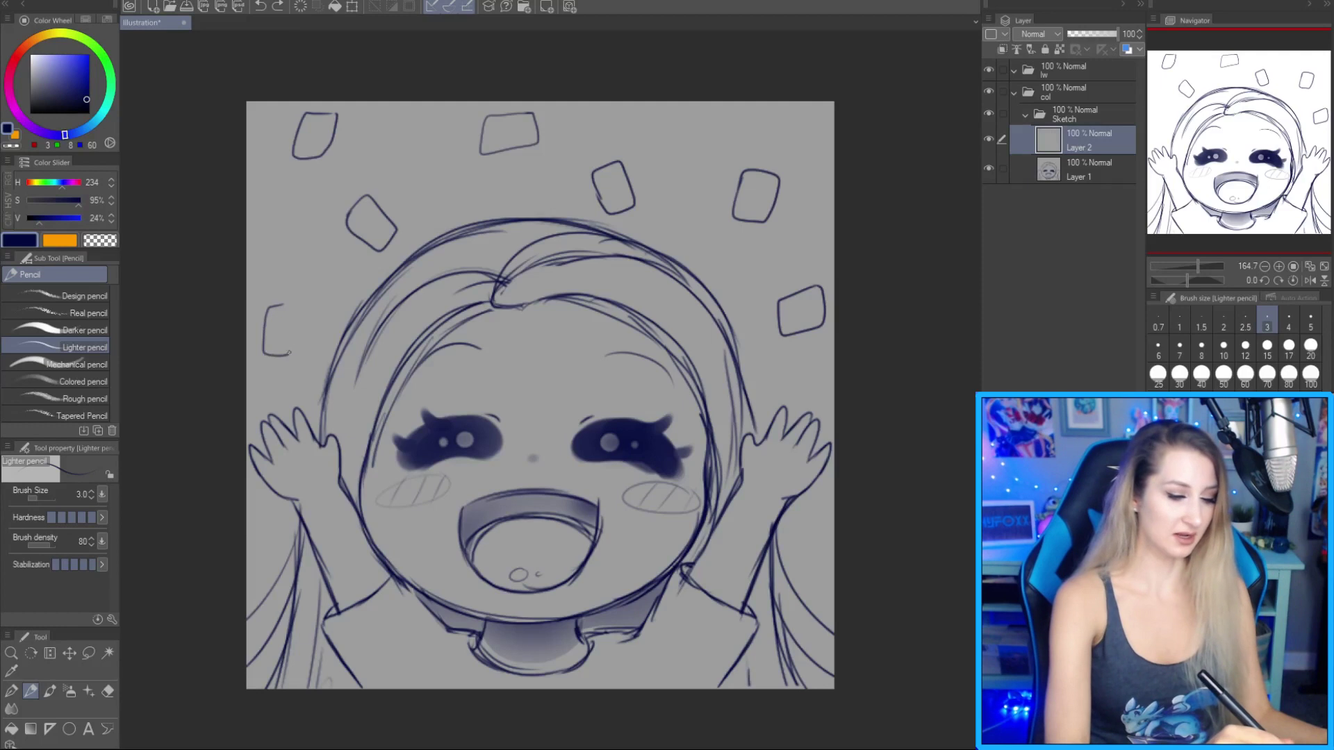
pyautogui.moveTo(296, 308); pyautogui.dragTo(276, 307)
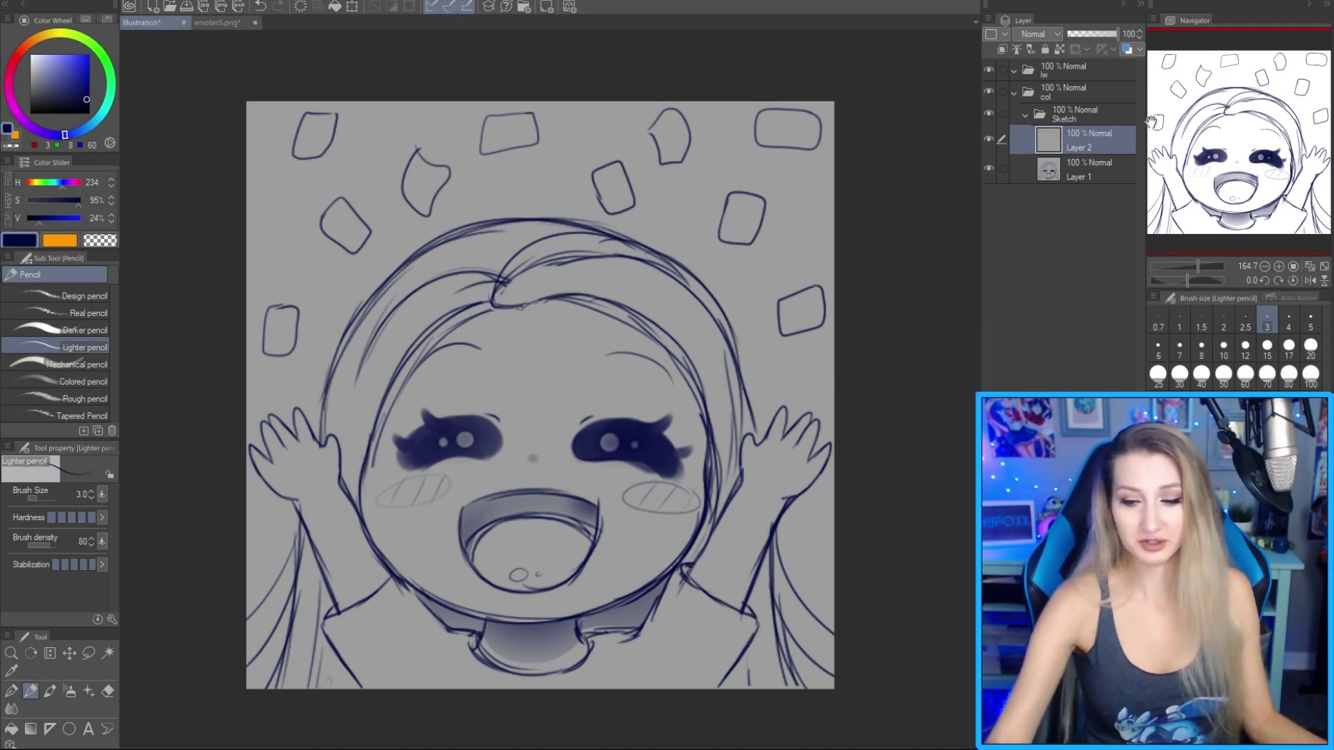
# Merge the confetti layer into the character sketch layer and lower the merged layer's opacity to 27%.
pyautogui.press('e')
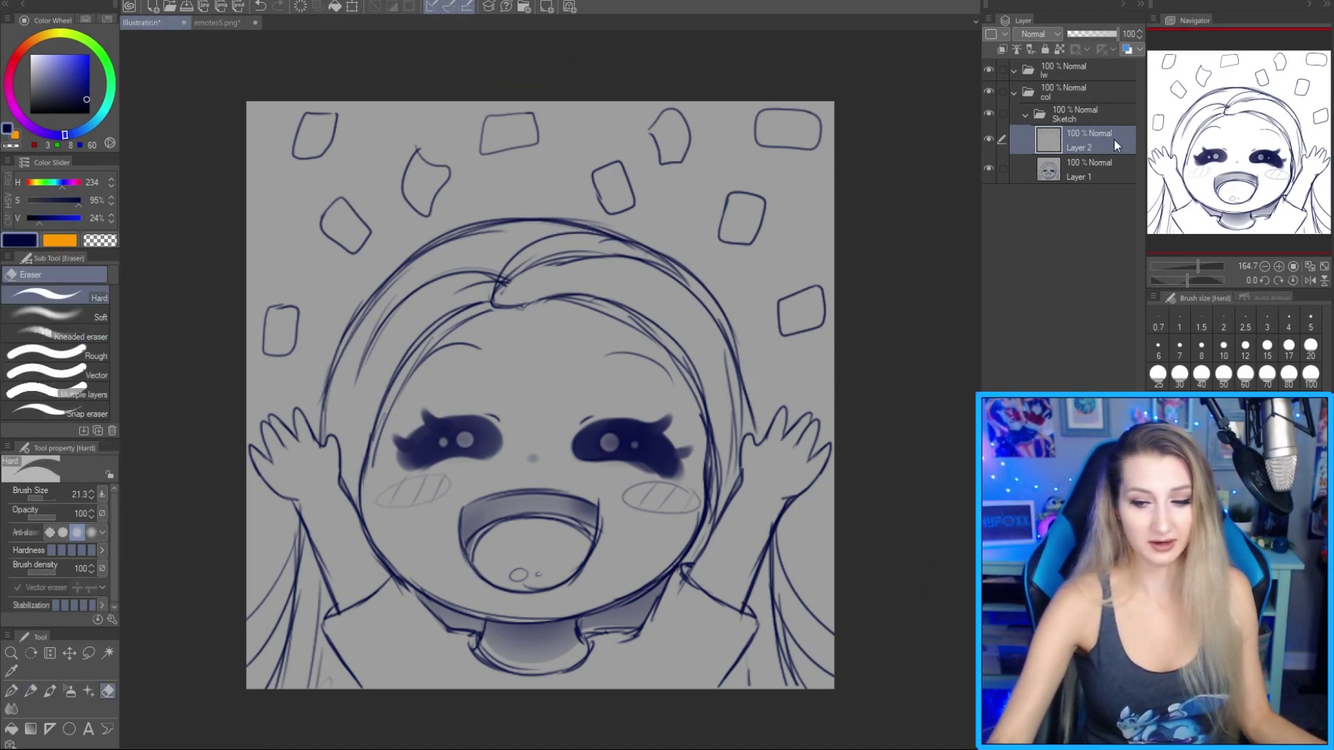
pyautogui.hotkey('ctrl', 'z')
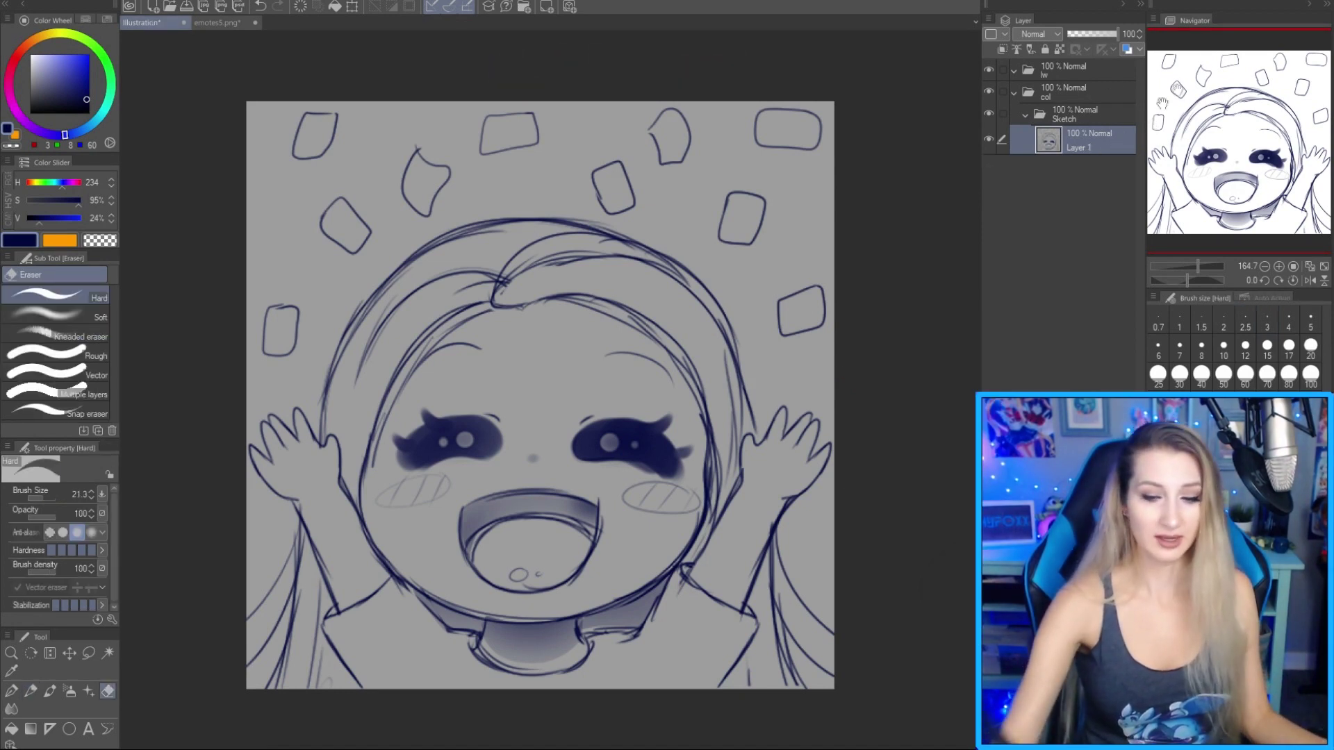
pyautogui.click(1081, 33)
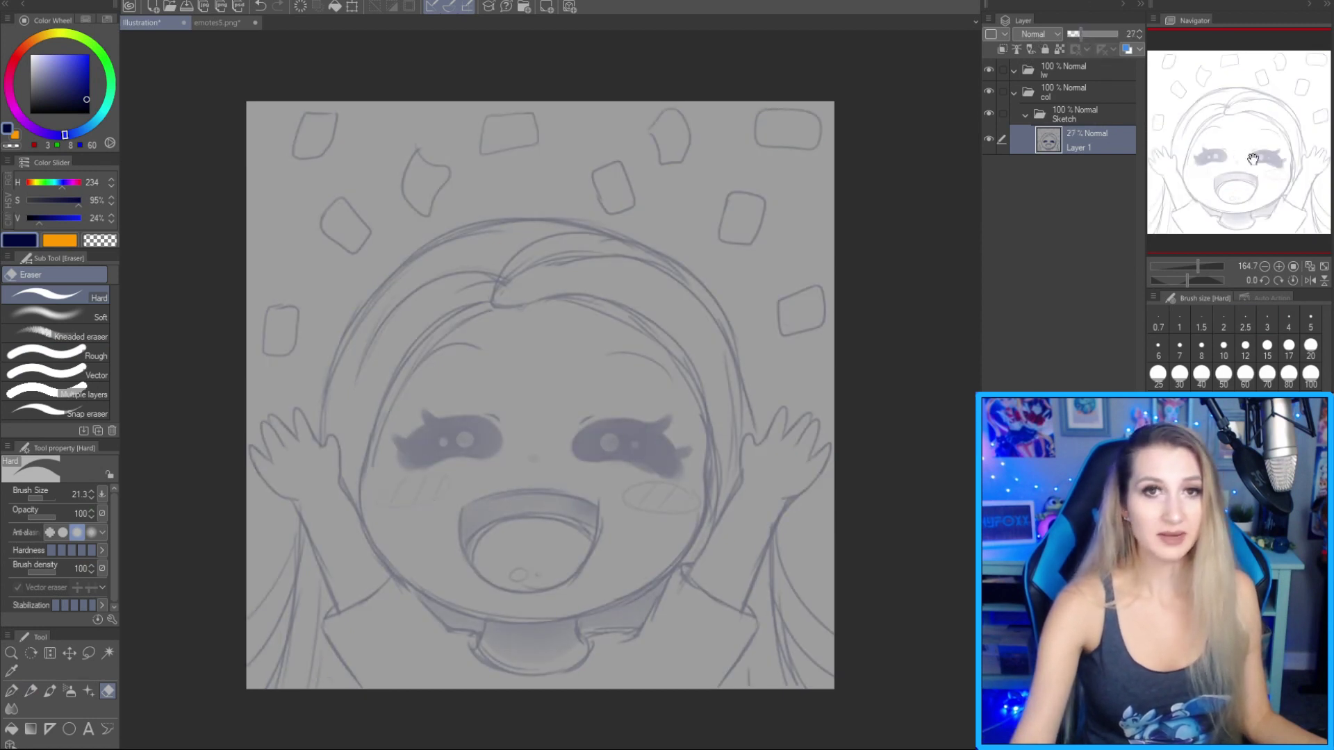
# Add a new vector layer inside the lw folder, and ready the G-pen 40 with pure black.
pyautogui.hotkey('alt', ']')
pyautogui.hotkey('alt', ']')
pyautogui.hotkey('alt', ']')
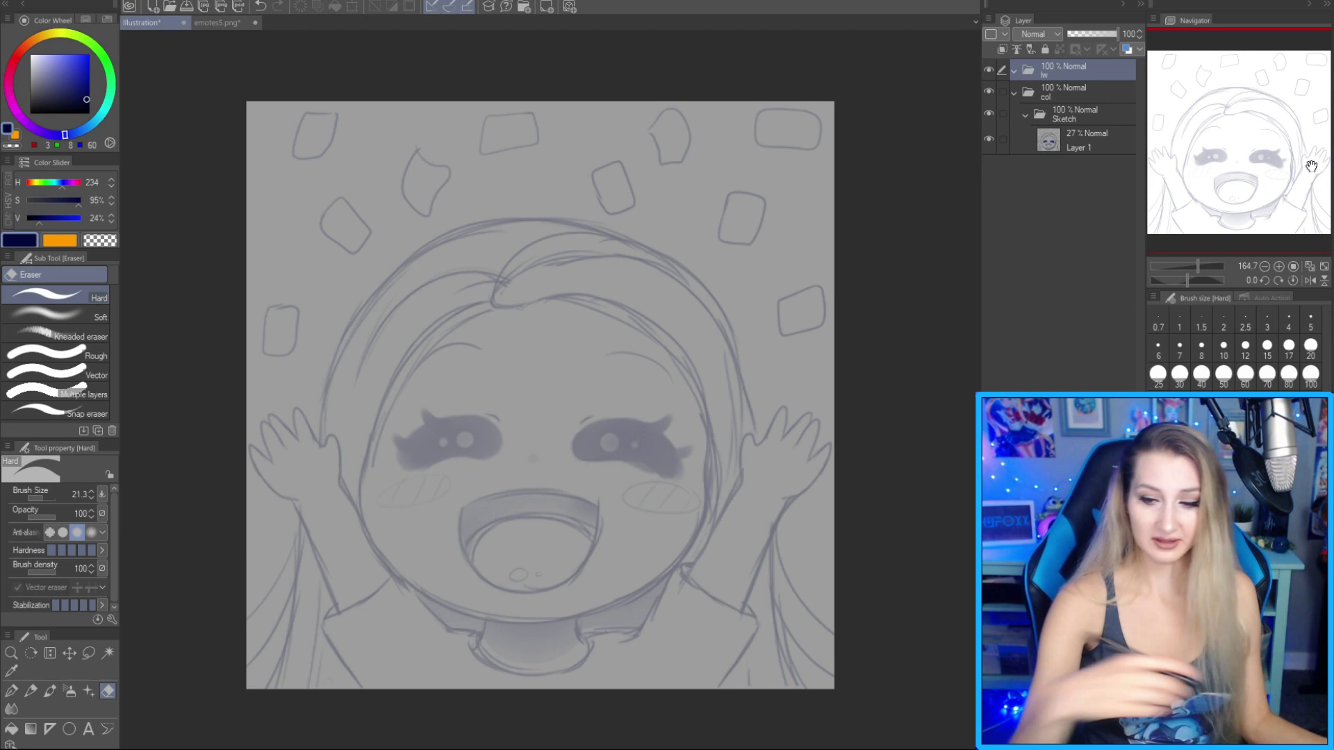
pyautogui.hotkey('ctrl', 'shift', 'n')
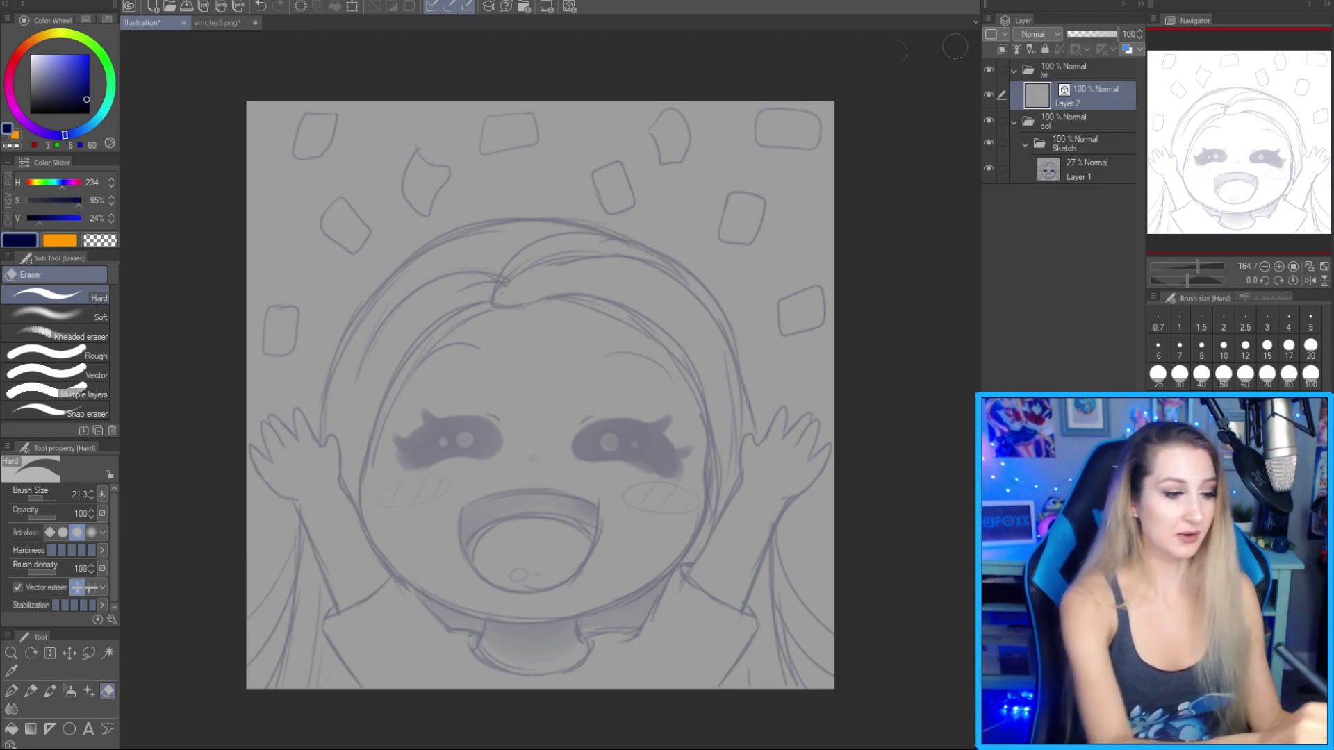
pyautogui.moveTo(76, 87); pyautogui.dragTo(91, 114)
pyautogui.press('p')
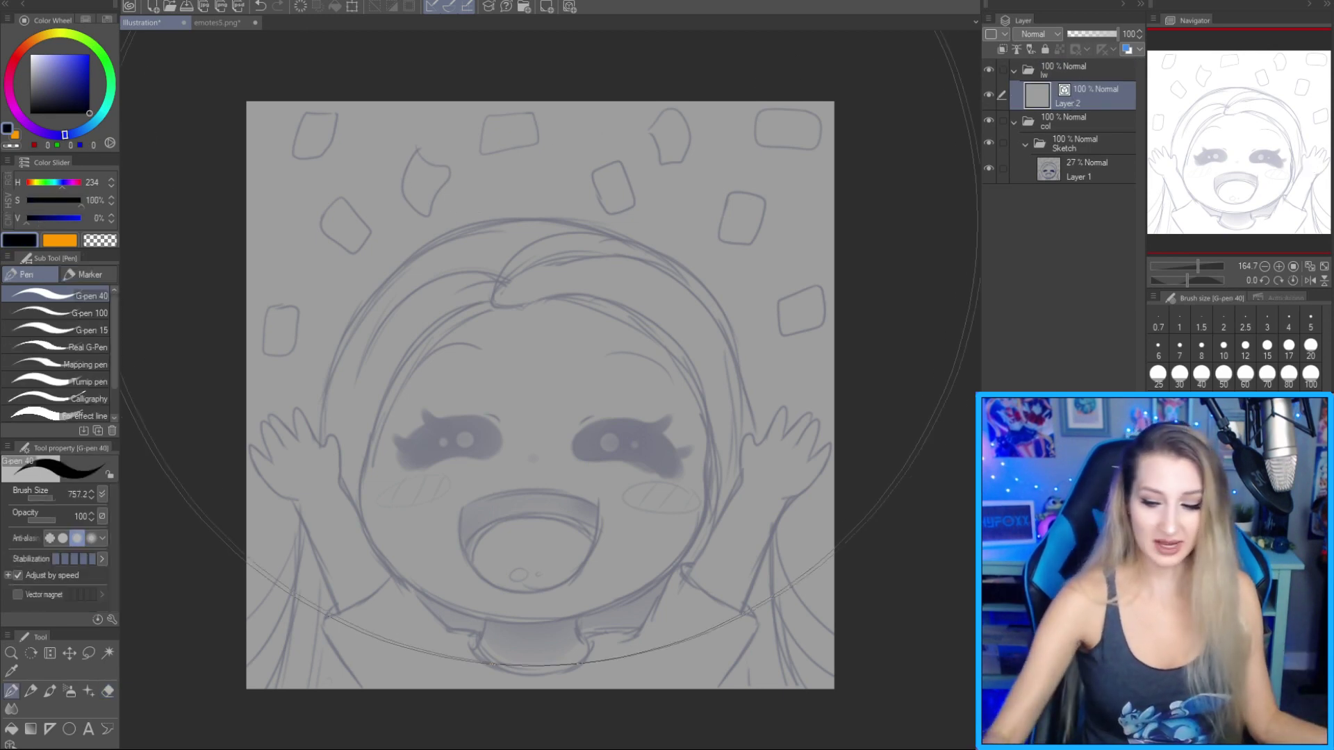
# Ink the raised arms, hands, face outline, mouth and neck sides over the sketch with a brush size of 7.
pyautogui.click(1180, 348)
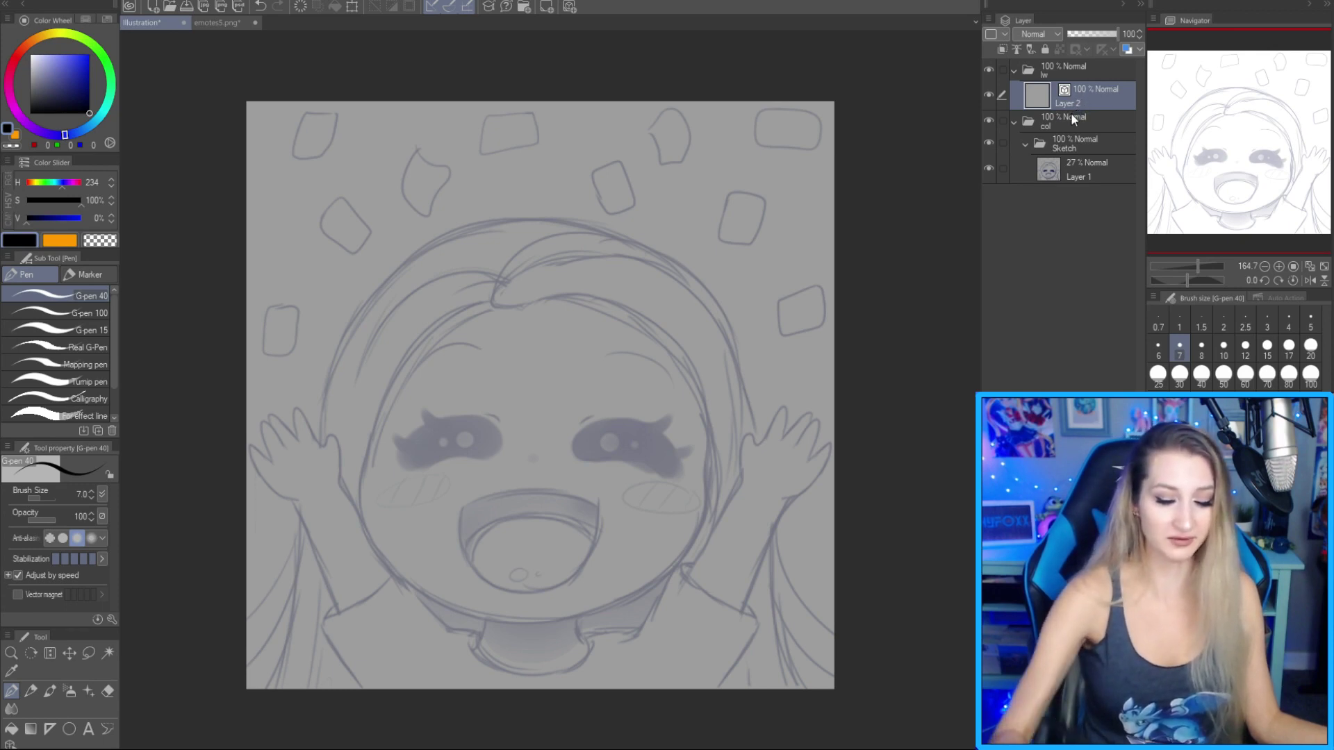
pyautogui.moveTo(703, 546)
pyautogui.mouseDown()
pyautogui.moveTo(737, 486)
pyautogui.moveTo(743, 439)
pyautogui.moveTo(762, 440)
pyautogui.moveTo(781, 410)
pyautogui.moveTo(782, 437)
pyautogui.moveTo(806, 414)
pyautogui.moveTo(798, 443)
pyautogui.moveTo(818, 433)
pyautogui.moveTo(811, 456)
pyautogui.moveTo(826, 448)
pyautogui.moveTo(828, 462)
pyautogui.moveTo(784, 504)
pyautogui.moveTo(736, 610)
pyautogui.mouseUp()
pyautogui.hotkey('ctrl', 'z')
pyautogui.moveTo(792, 496); pyautogui.dragTo(739, 612)
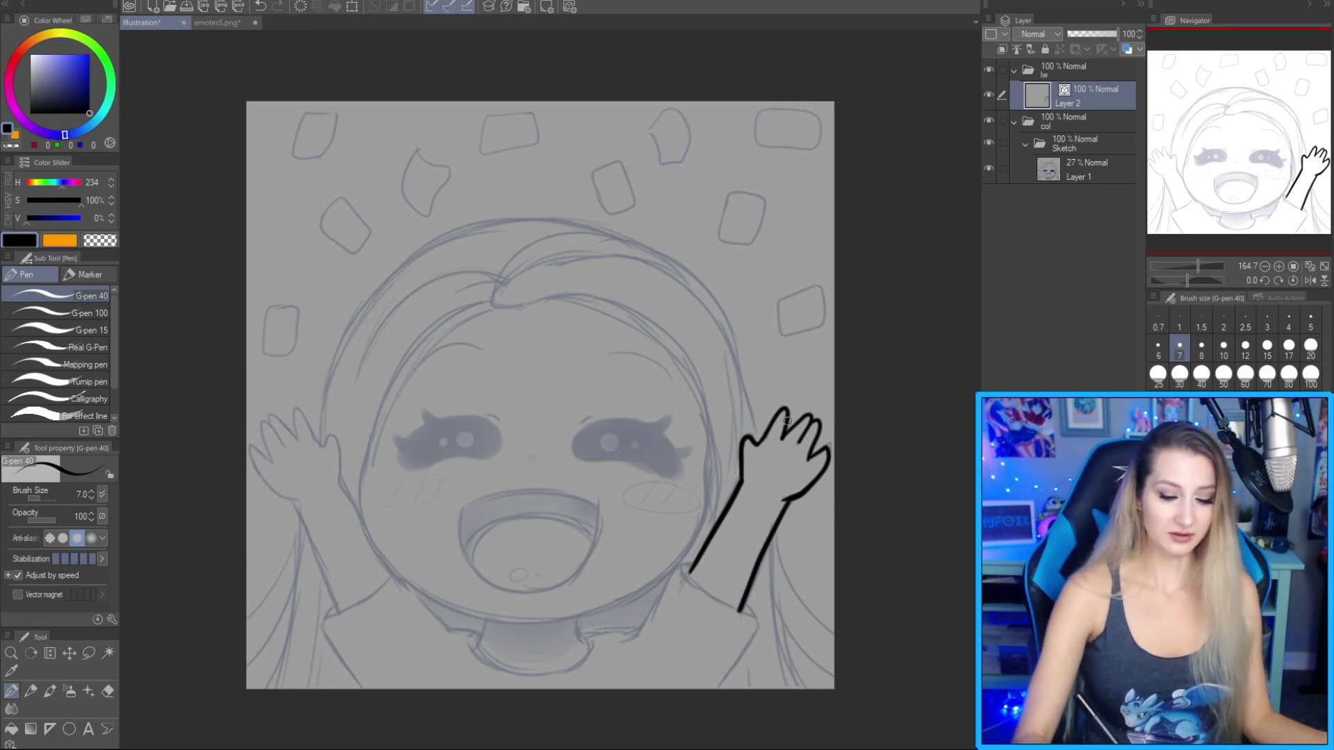
pyautogui.moveTo(709, 441)
pyautogui.mouseDown()
pyautogui.moveTo(694, 542)
pyautogui.moveTo(609, 609)
pyautogui.moveTo(550, 622)
pyautogui.moveTo(495, 618)
pyautogui.moveTo(414, 582)
pyautogui.moveTo(365, 512)
pyautogui.moveTo(369, 462)
pyautogui.mouseUp()
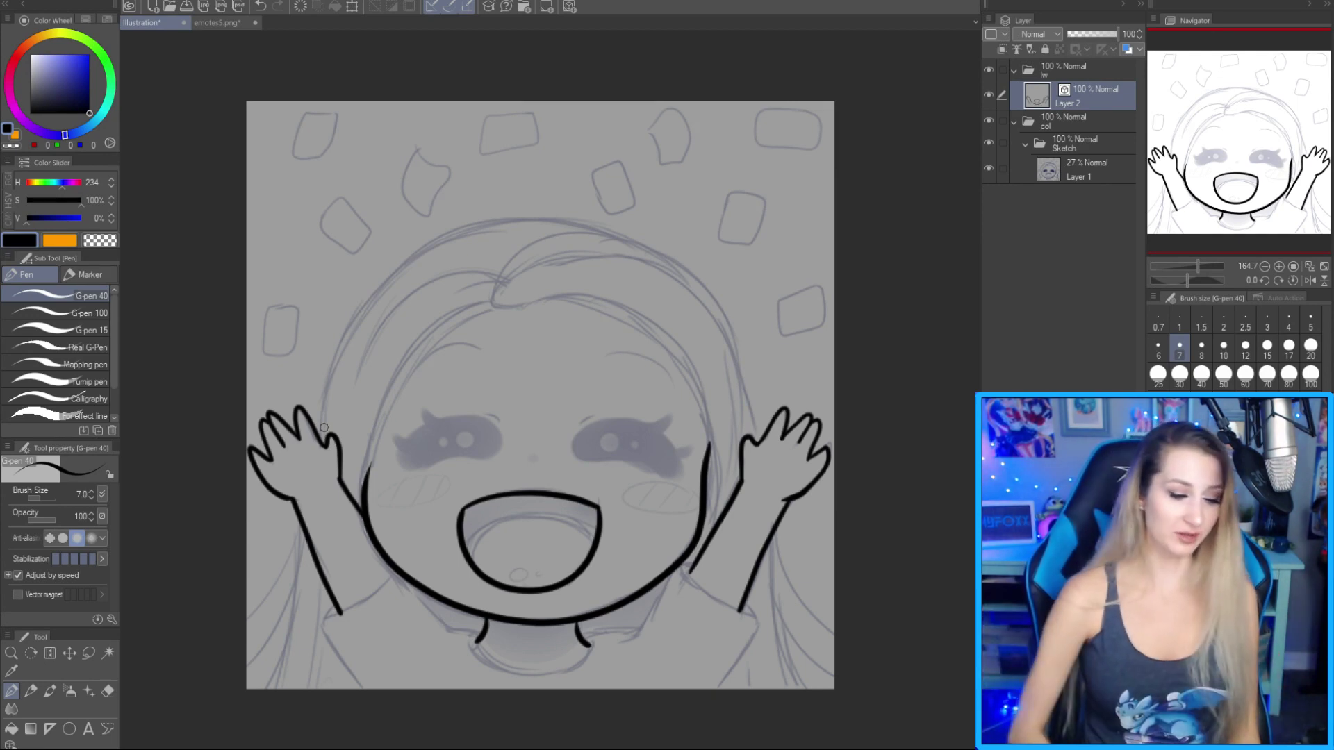
# Stretch the inner forearm line on the viewer's right so its lower end reaches the face outline.
pyautogui.press('y')
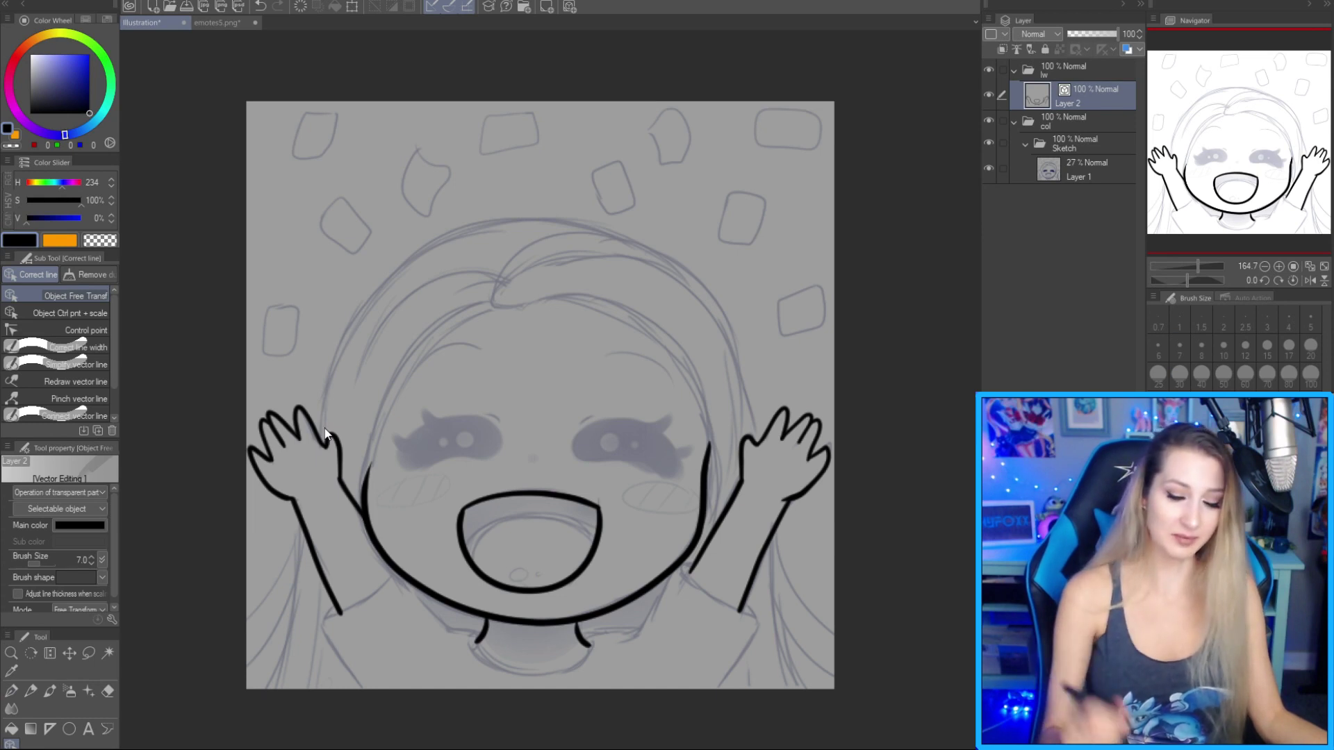
pyautogui.click(700, 560)
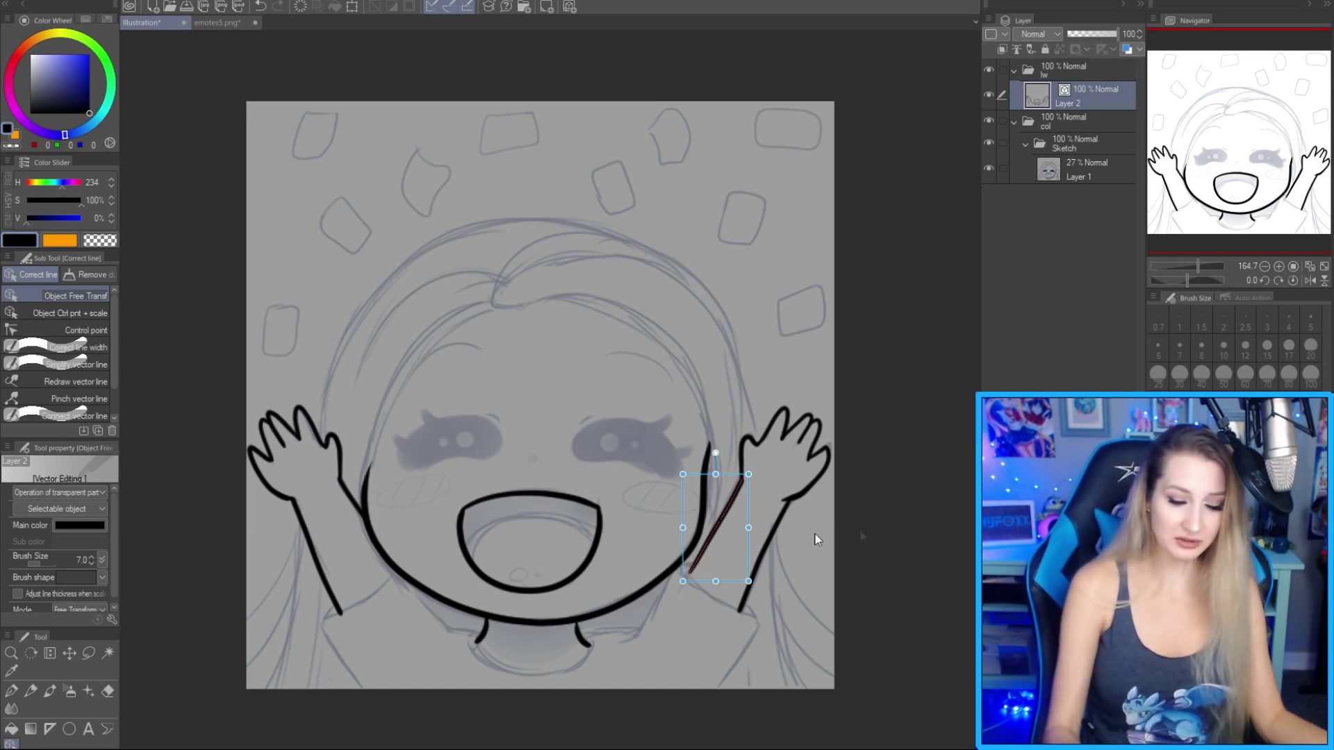
pyautogui.moveTo(683, 581); pyautogui.dragTo(672, 582)
pyautogui.click(777, 573)
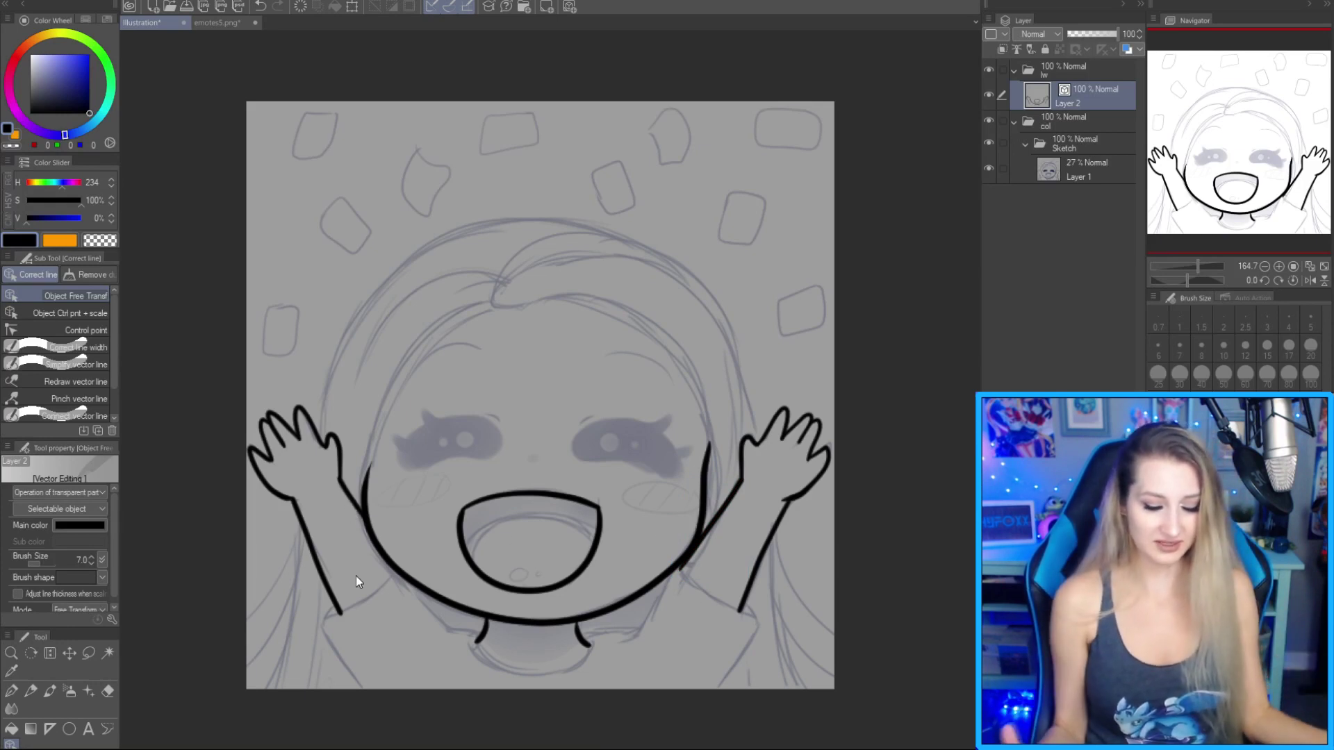
# Add a new vector layer and ink the shirt's sleeves, shoulders, collar and neckline on it.
pyautogui.hotkey('ctrl', 'shift', 'n')
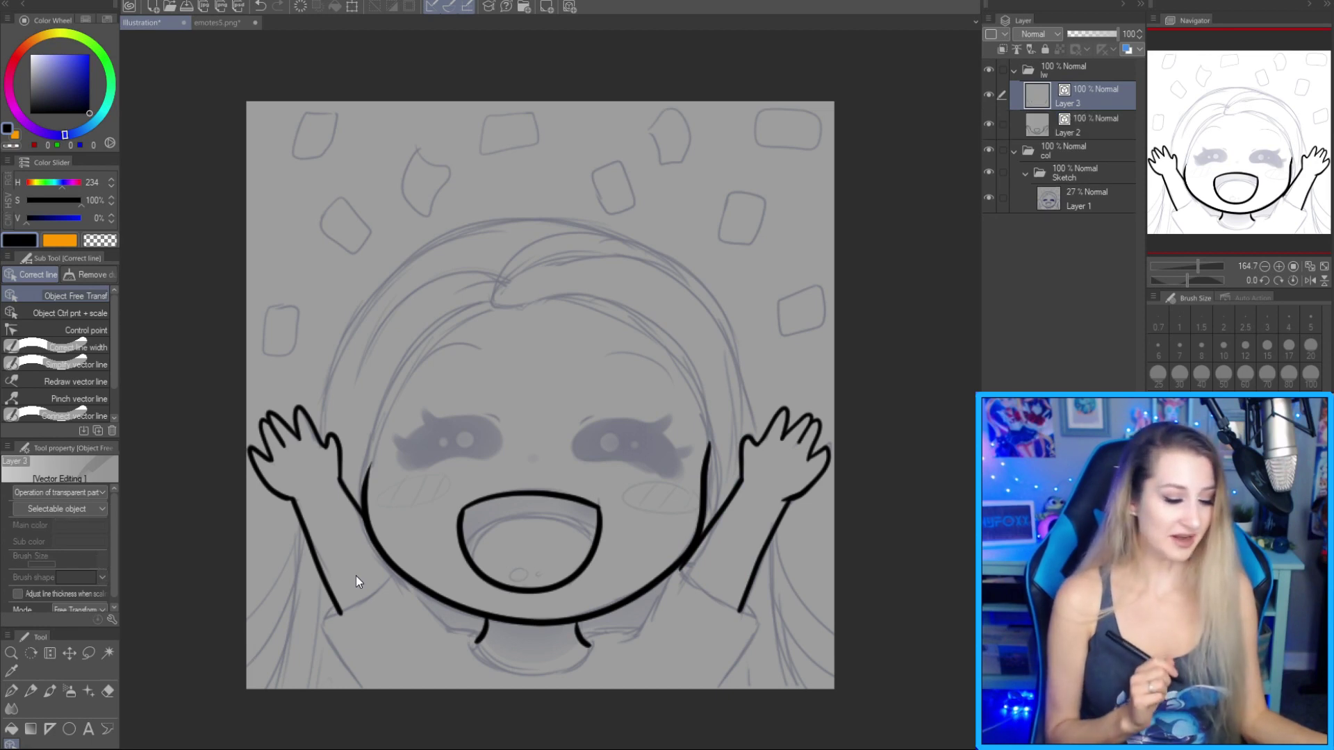
pyautogui.press('p')
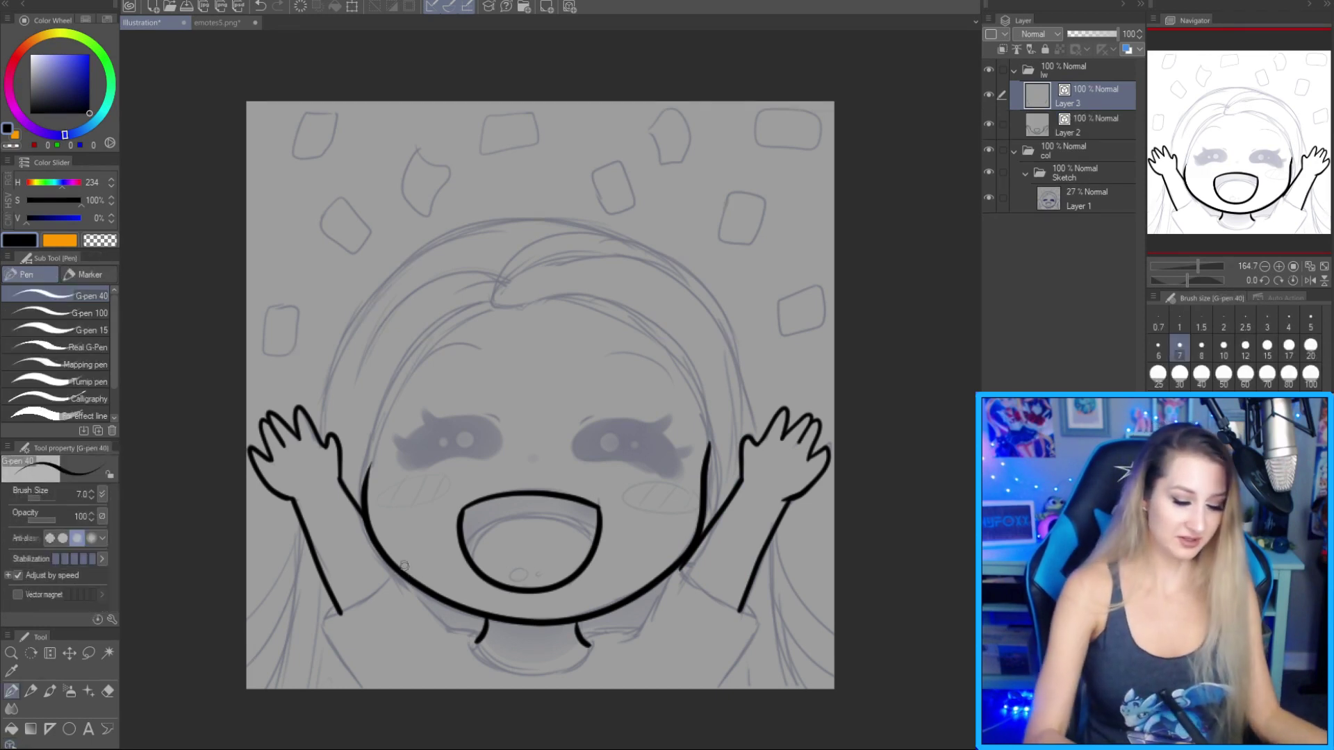
pyautogui.moveTo(394, 568)
pyautogui.mouseDown()
pyautogui.moveTo(321, 619)
pyautogui.moveTo(337, 603)
pyautogui.moveTo(324, 632)
pyautogui.moveTo(364, 689)
pyautogui.mouseUp()
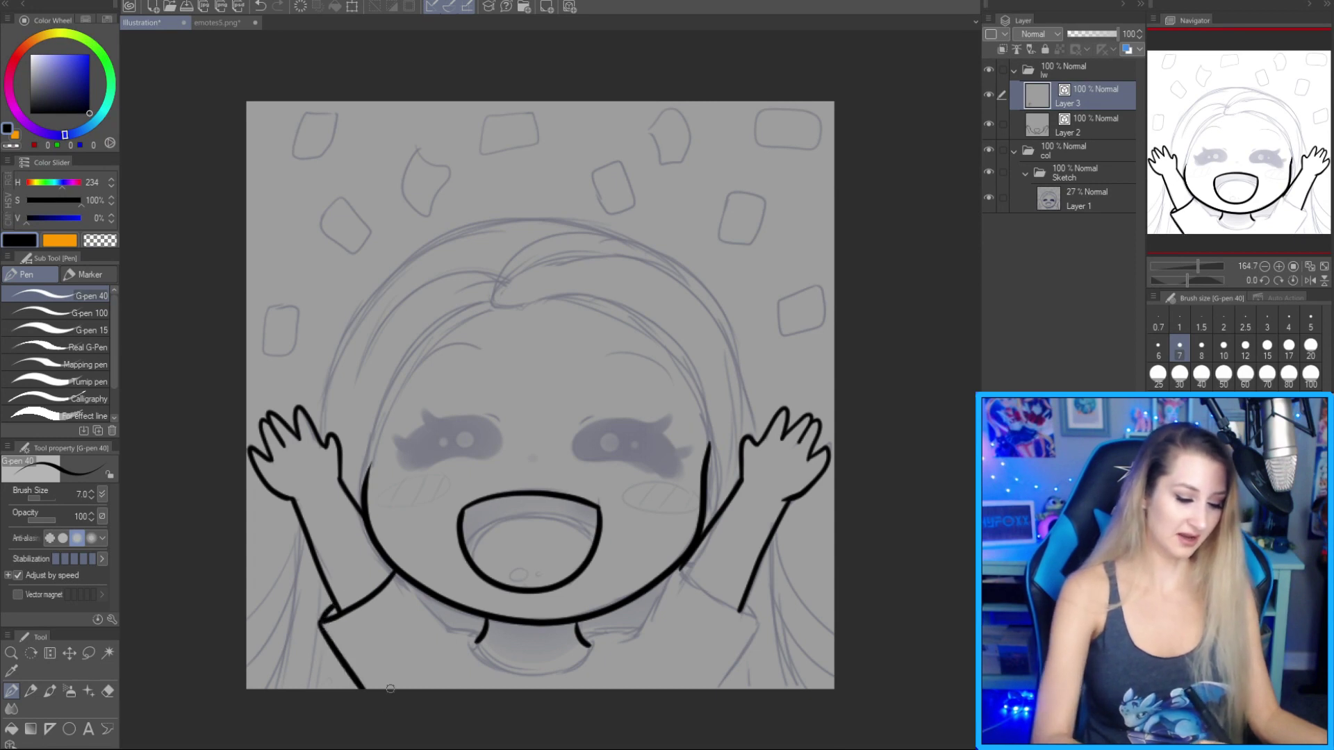
pyautogui.moveTo(419, 589)
pyautogui.mouseDown()
pyautogui.moveTo(450, 630)
pyautogui.moveTo(479, 635)
pyautogui.moveTo(480, 656)
pyautogui.moveTo(531, 677)
pyautogui.moveTo(583, 645)
pyautogui.mouseUp()
pyautogui.moveTo(680, 571); pyautogui.dragTo(717, 687)
# Add another vector layer, try blocking in the eye on the viewer's right in solid black with a larger brush, and undo the strokes.
pyautogui.hotkey('ctrl', 'shift', 'n')
pyautogui.press(']')
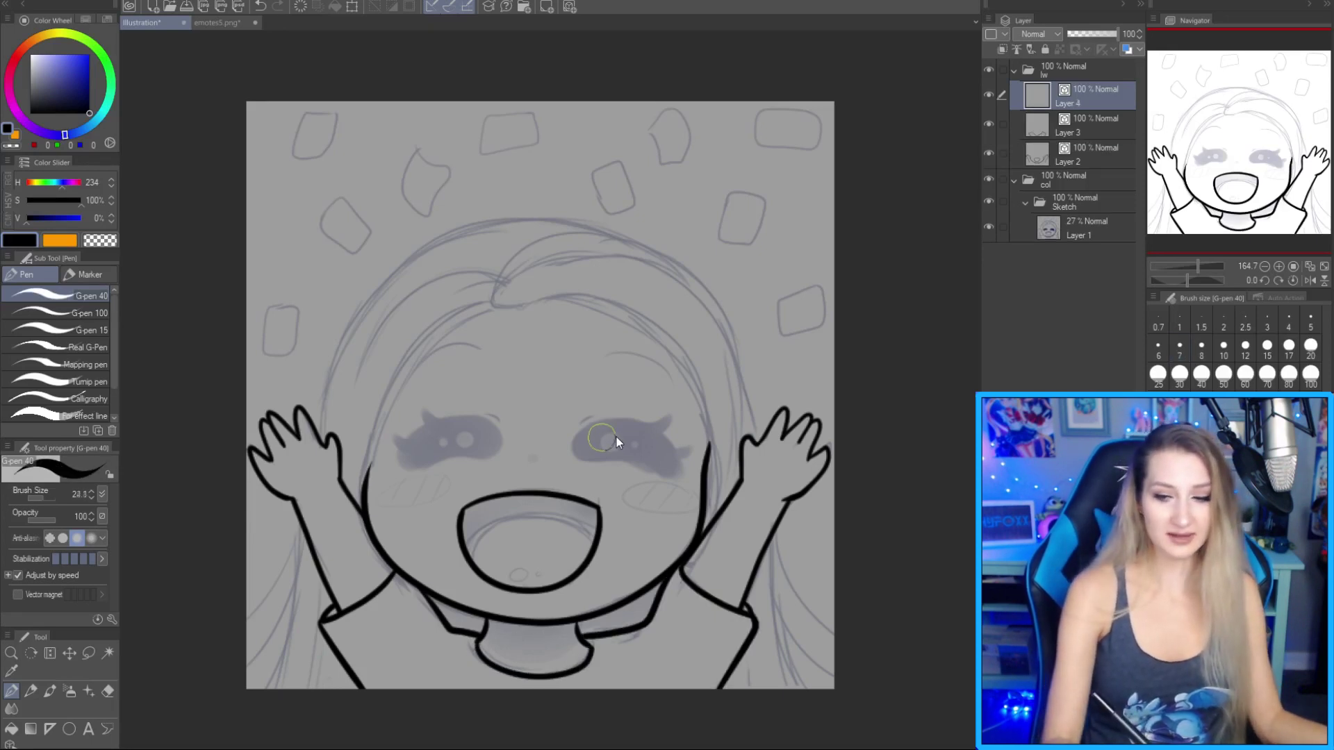
pyautogui.click(584, 445)
pyautogui.moveTo(584, 445)
pyautogui.mouseDown()
pyautogui.moveTo(670, 449)
pyautogui.moveTo(590, 437)
pyautogui.moveTo(593, 451)
pyautogui.moveTo(640, 453)
pyautogui.mouseUp()
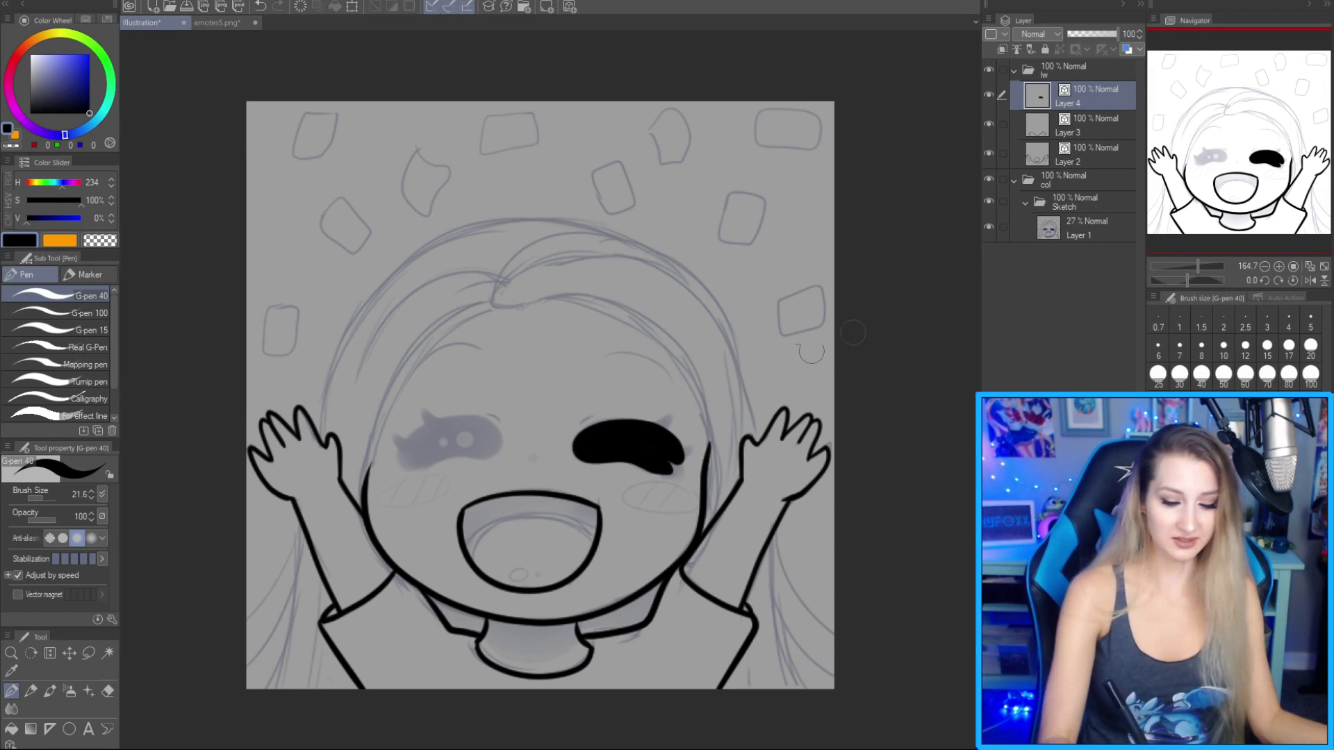
pyautogui.hotkey('ctrl', 'z')
pyautogui.hotkey('ctrl', 'z')
pyautogui.hotkey('ctrl', 'z')
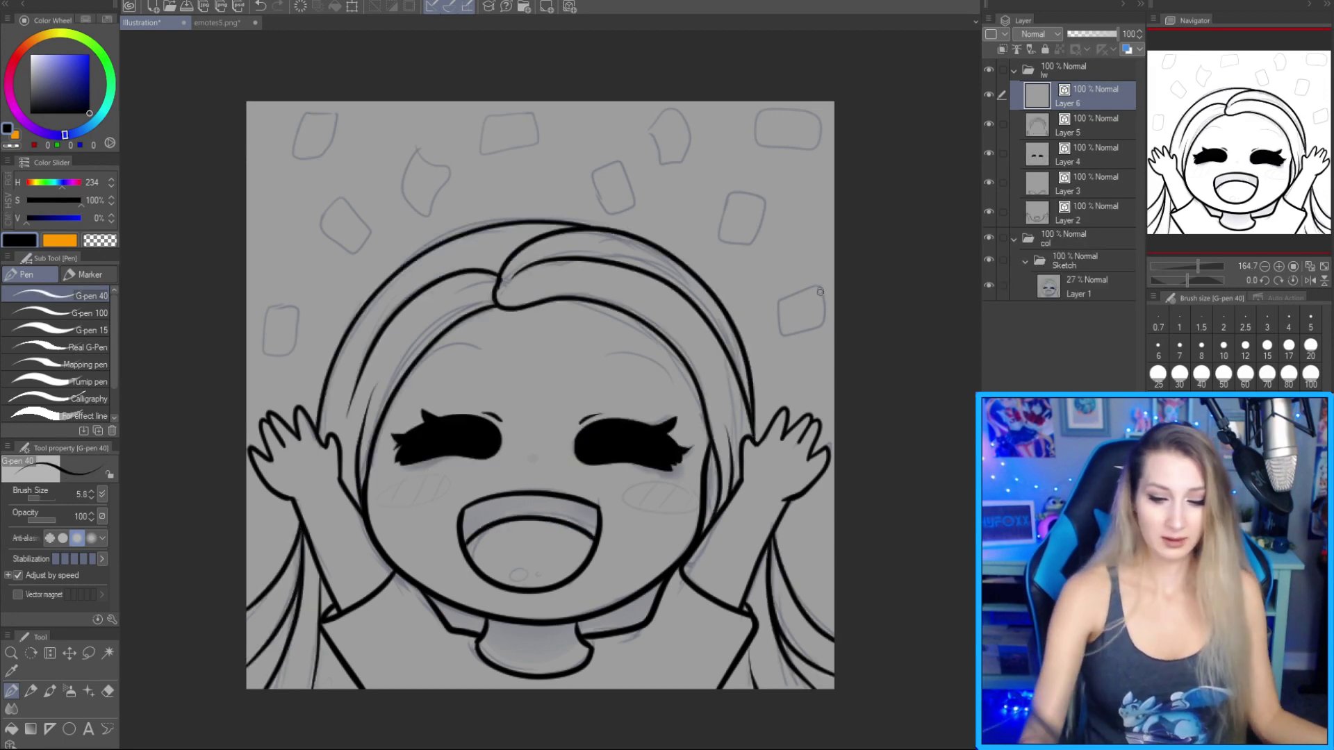
# Ink the confetti pieces around the head with a brush size of 5.8, and hide the sketch layer.
pyautogui.moveTo(822, 284)
pyautogui.mouseDown()
pyautogui.moveTo(789, 286)
pyautogui.moveTo(777, 330)
pyautogui.moveTo(816, 331)
pyautogui.moveTo(824, 296)
pyautogui.moveTo(812, 285)
pyautogui.mouseUp()
pyautogui.moveTo(757, 195)
pyautogui.mouseDown()
pyautogui.moveTo(724, 199)
pyautogui.moveTo(716, 238)
pyautogui.moveTo(742, 244)
pyautogui.moveTo(761, 207)
pyautogui.mouseUp()
pyautogui.moveTo(756, 117)
pyautogui.mouseDown()
pyautogui.moveTo(796, 151)
pyautogui.moveTo(825, 128)
pyautogui.moveTo(792, 108)
pyautogui.moveTo(756, 117)
pyautogui.mouseUp()
pyautogui.moveTo(650, 132)
pyautogui.mouseDown()
pyautogui.moveTo(682, 114)
pyautogui.moveTo(688, 155)
pyautogui.moveTo(665, 164)
pyautogui.moveTo(651, 130)
pyautogui.mouseUp()
pyautogui.moveTo(594, 171)
pyautogui.mouseDown()
pyautogui.moveTo(633, 182)
pyautogui.moveTo(620, 213)
pyautogui.moveTo(590, 186)
pyautogui.moveTo(593, 167)
pyautogui.mouseUp()
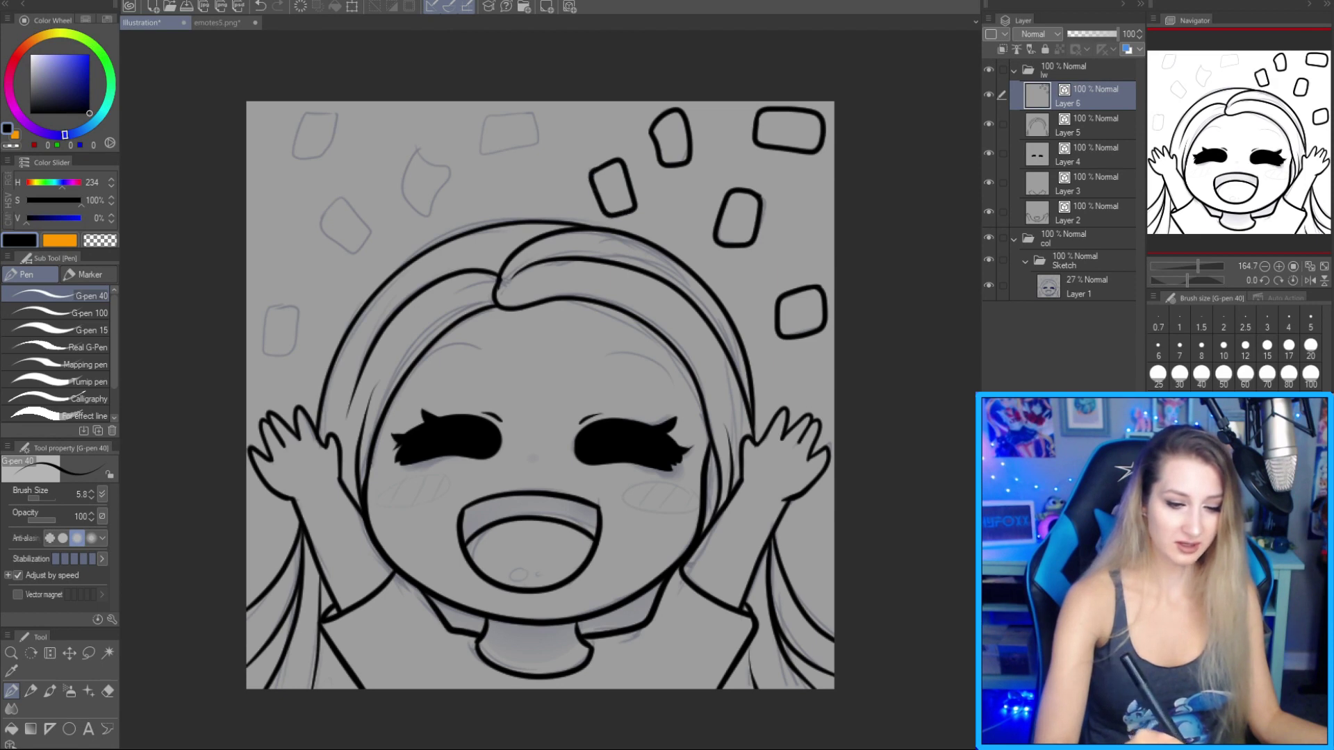
pyautogui.moveTo(529, 113)
pyautogui.mouseDown()
pyautogui.moveTo(493, 114)
pyautogui.moveTo(481, 155)
pyautogui.moveTo(539, 136)
pyautogui.moveTo(540, 122)
pyautogui.mouseUp()
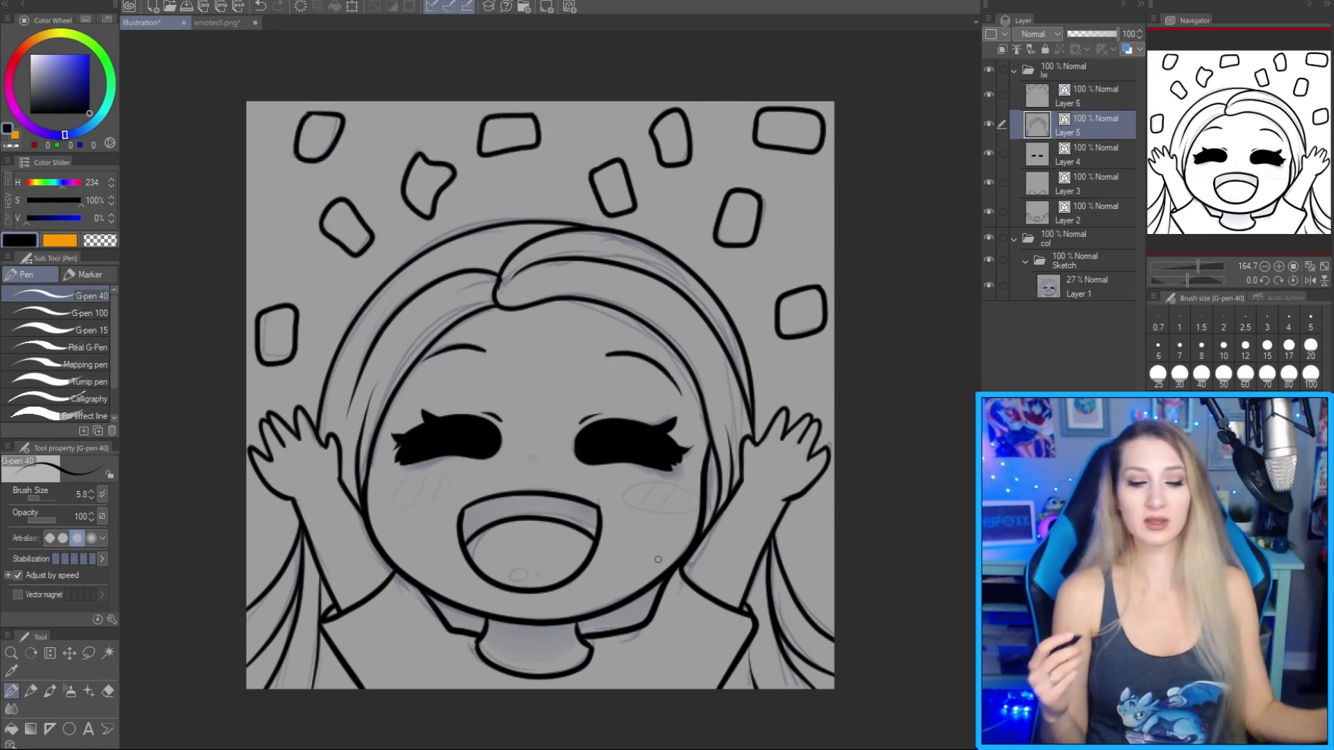
pyautogui.click(989, 284)
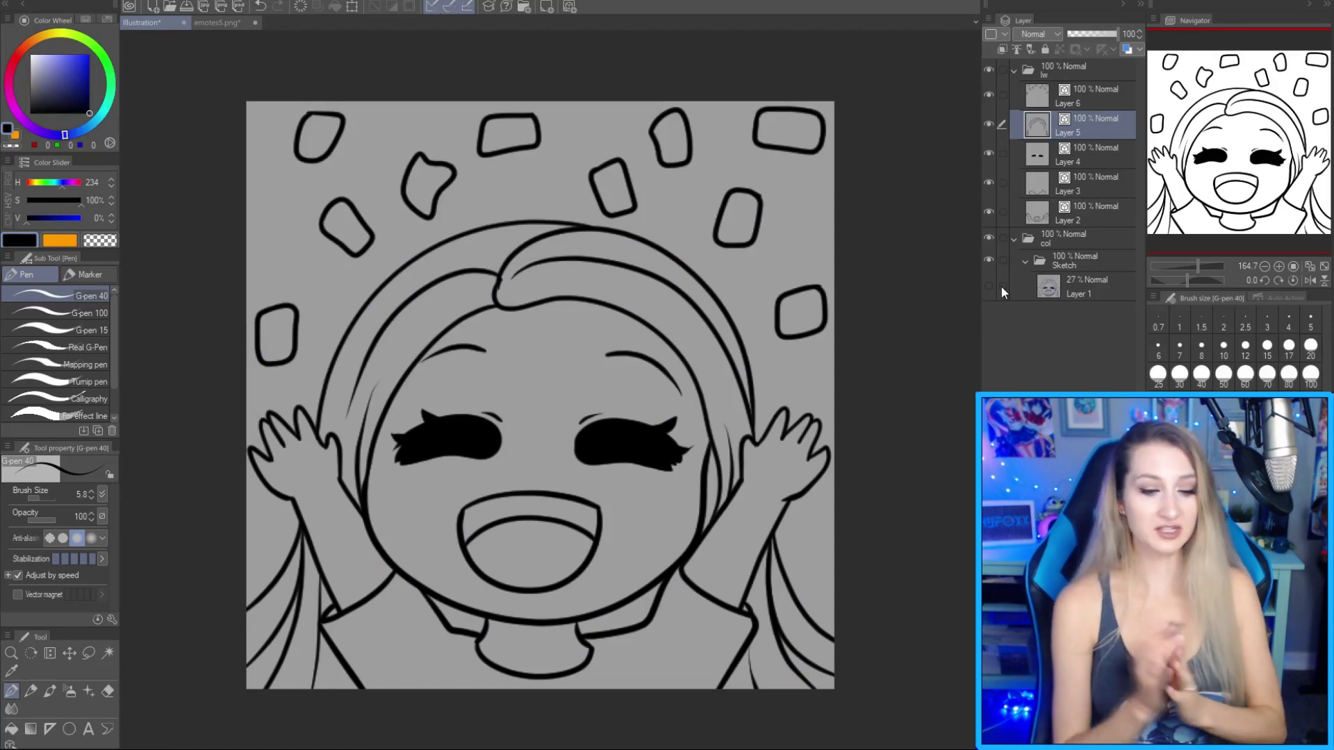
# Try thinning the vector lines on Layer 2 to a brush size of 2, and undo the change.
pyautogui.click(1106, 214)
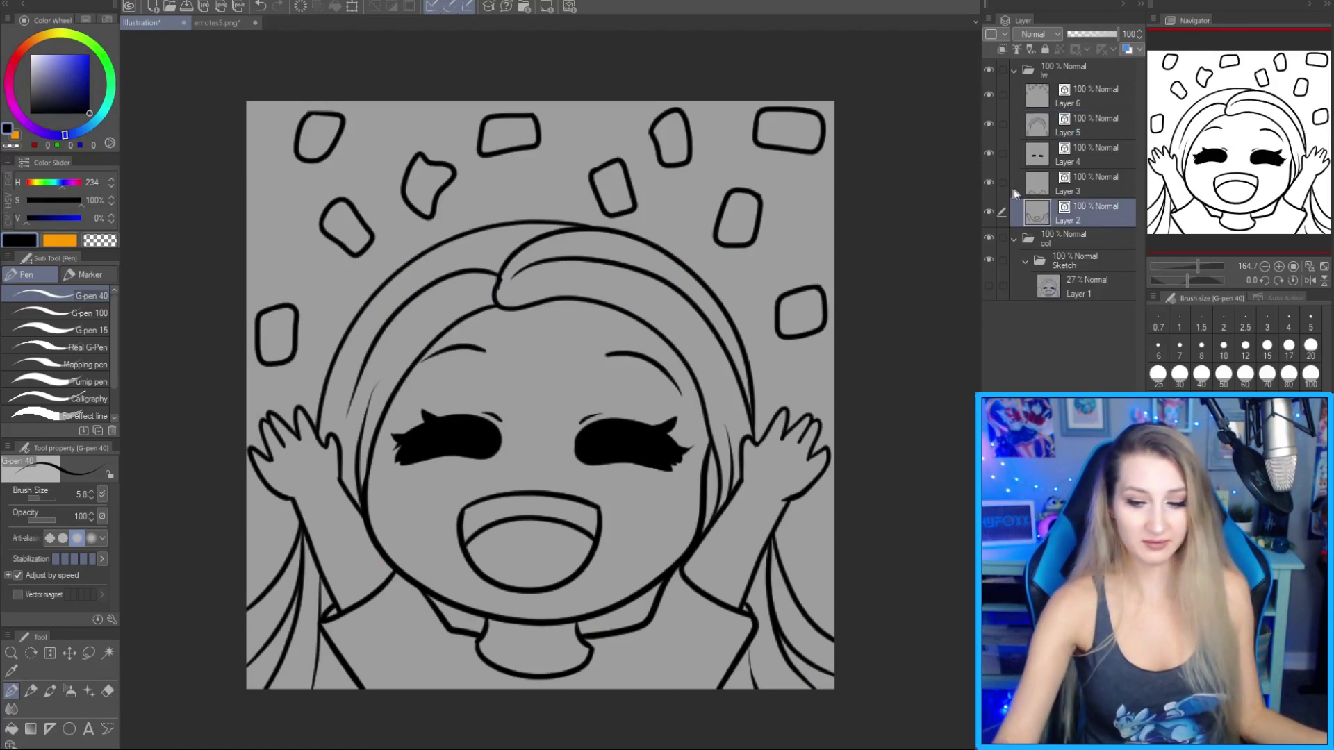
pyautogui.press('y')
pyautogui.click(92, 560)
pyautogui.click(92, 561)
pyautogui.click(92, 561)
pyautogui.click(92, 561)
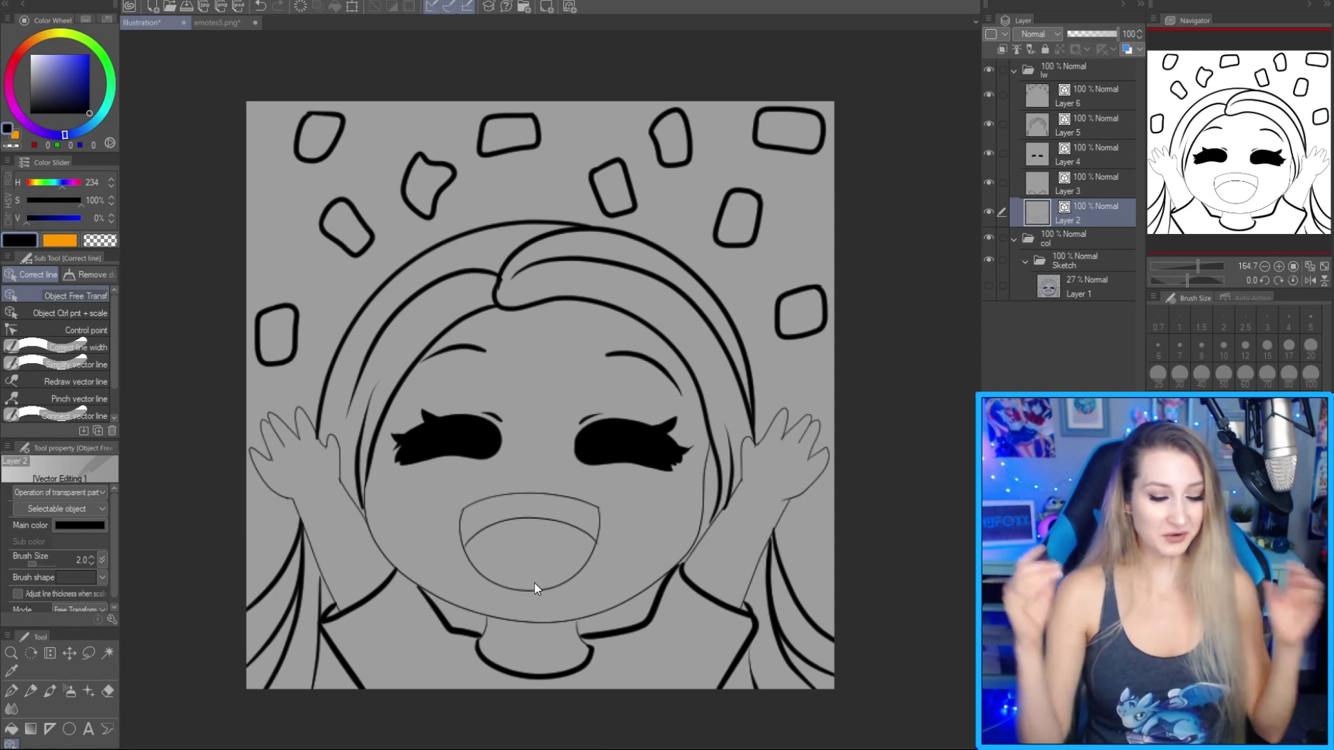
pyautogui.hotkey('ctrl', 'z')
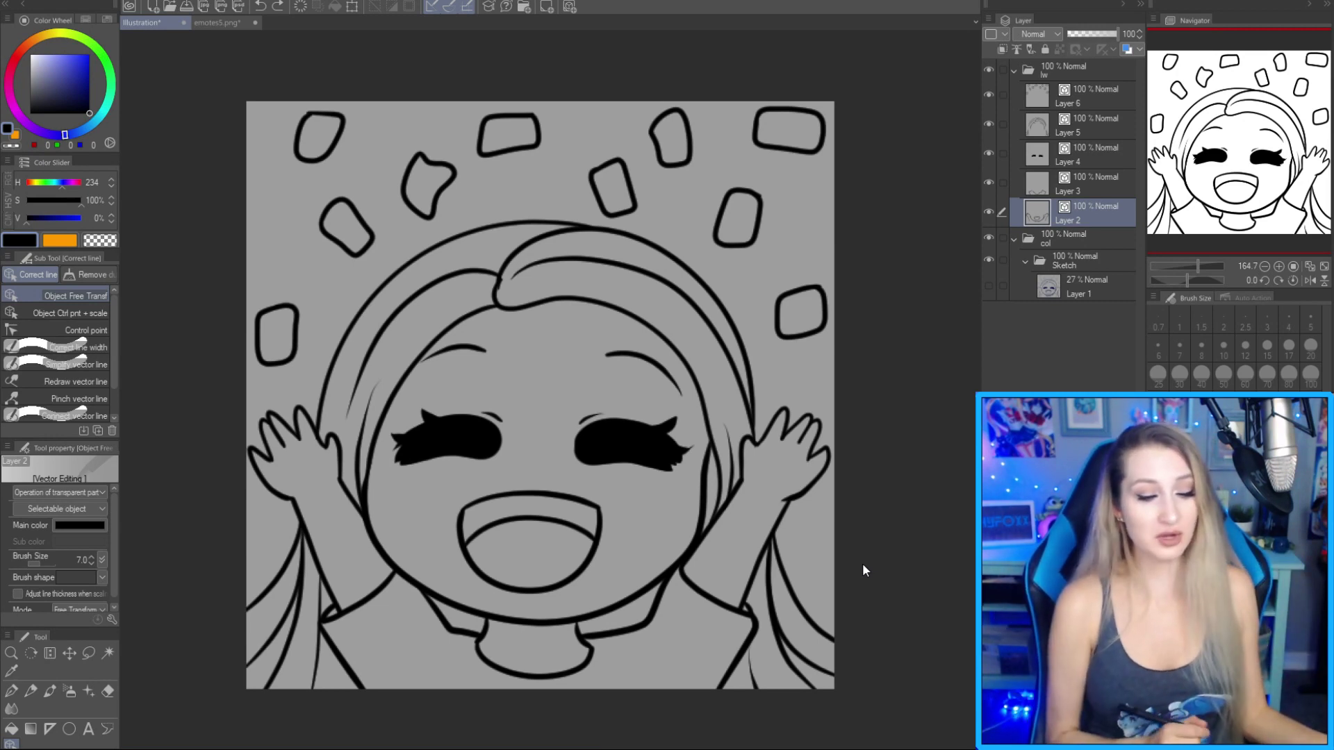
# Try the Layer 2 vector lines at a brush size of 3 and other thicknesses, and return them to 7.
pyautogui.click(93, 562)
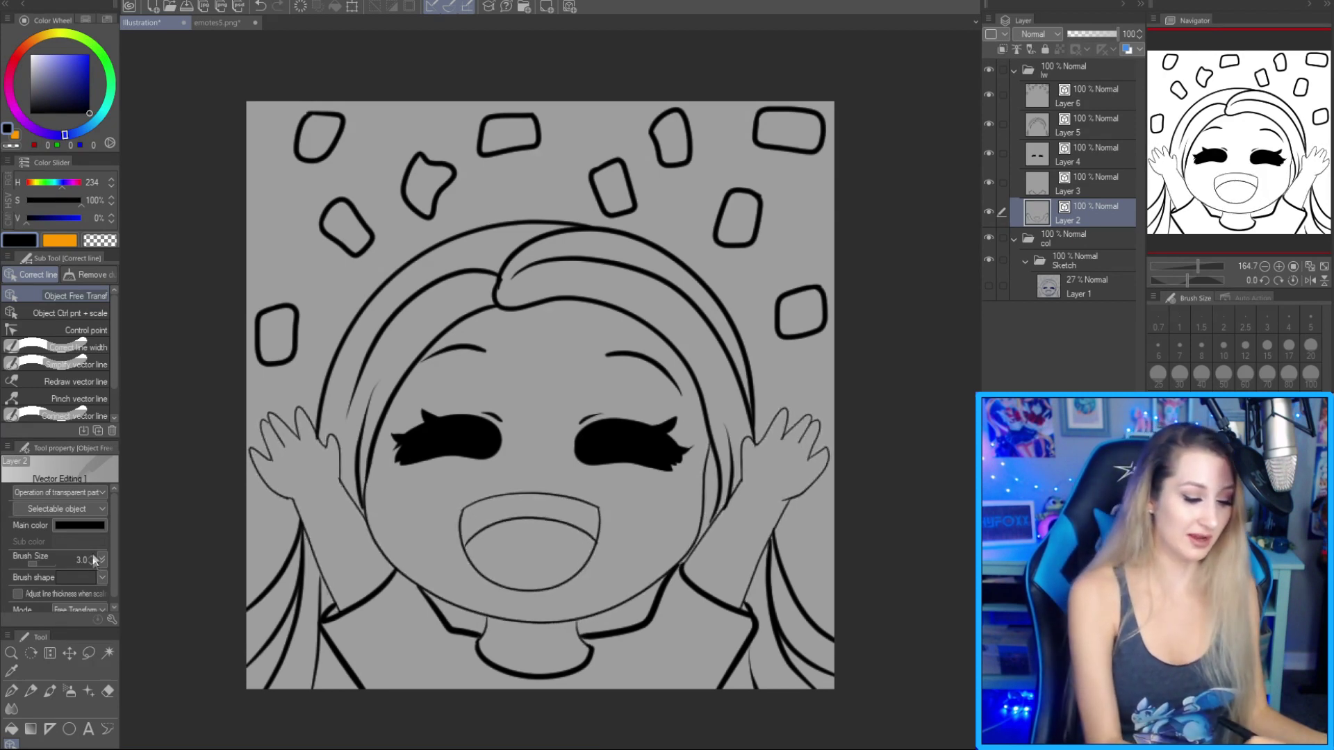
pyautogui.scroll(6, 93, 556)
pyautogui.scroll(-2, 92, 556)
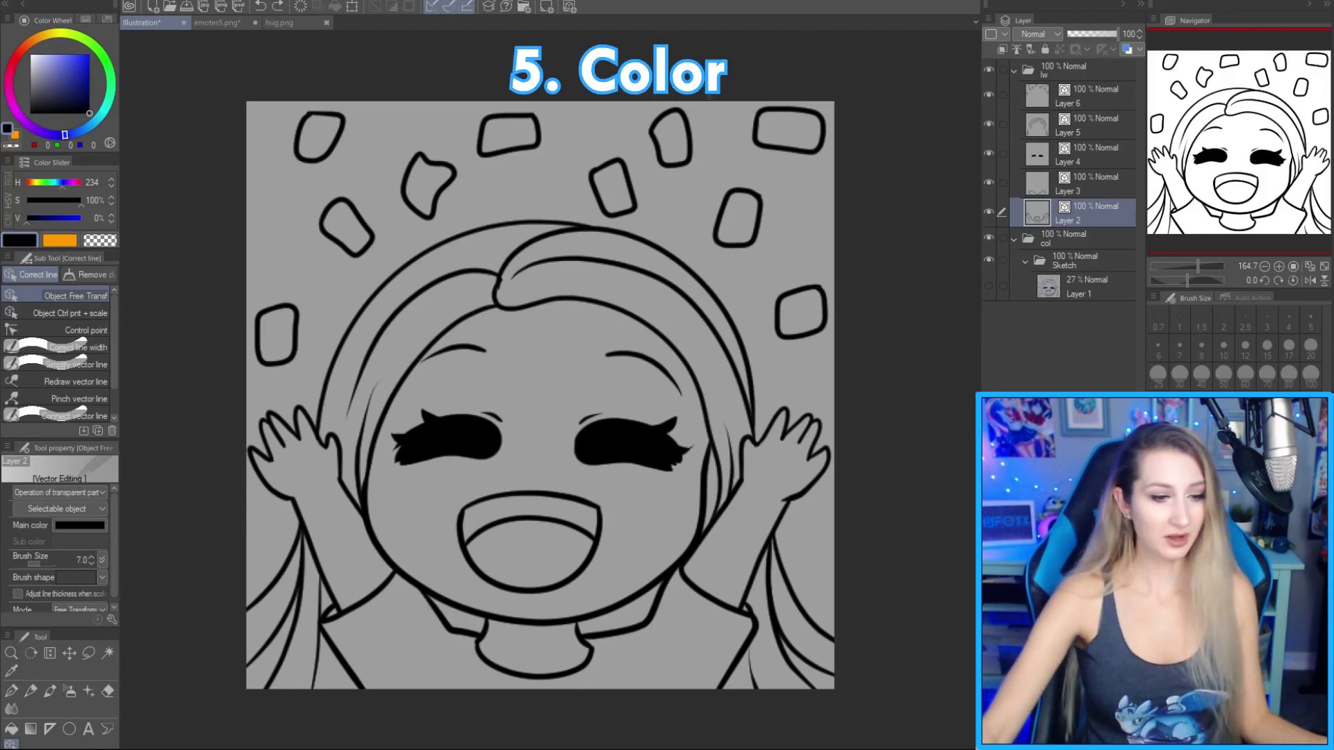
# Detach the hug.png reference into its own smaller window and place it over the Navigator beside the emote drawing.
pyautogui.click(314, 27)
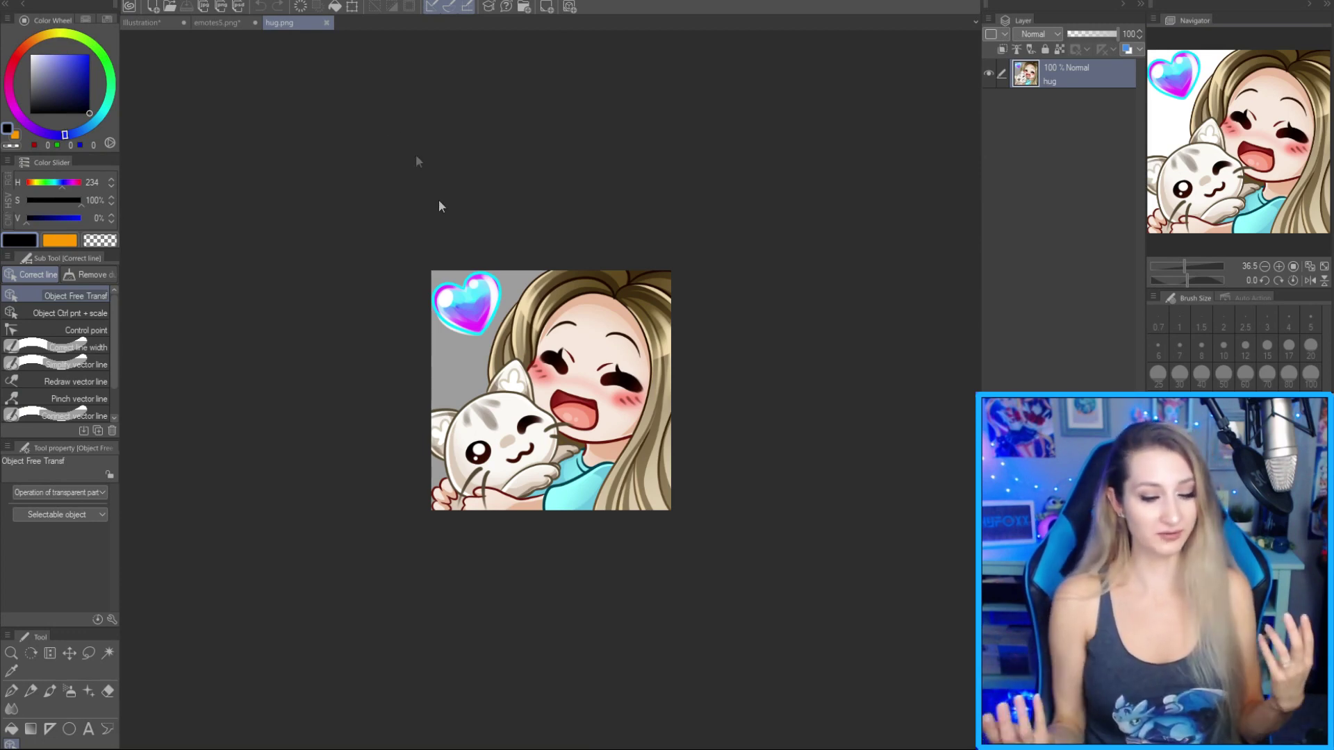
pyautogui.moveTo(300, 32); pyautogui.dragTo(274, 126)
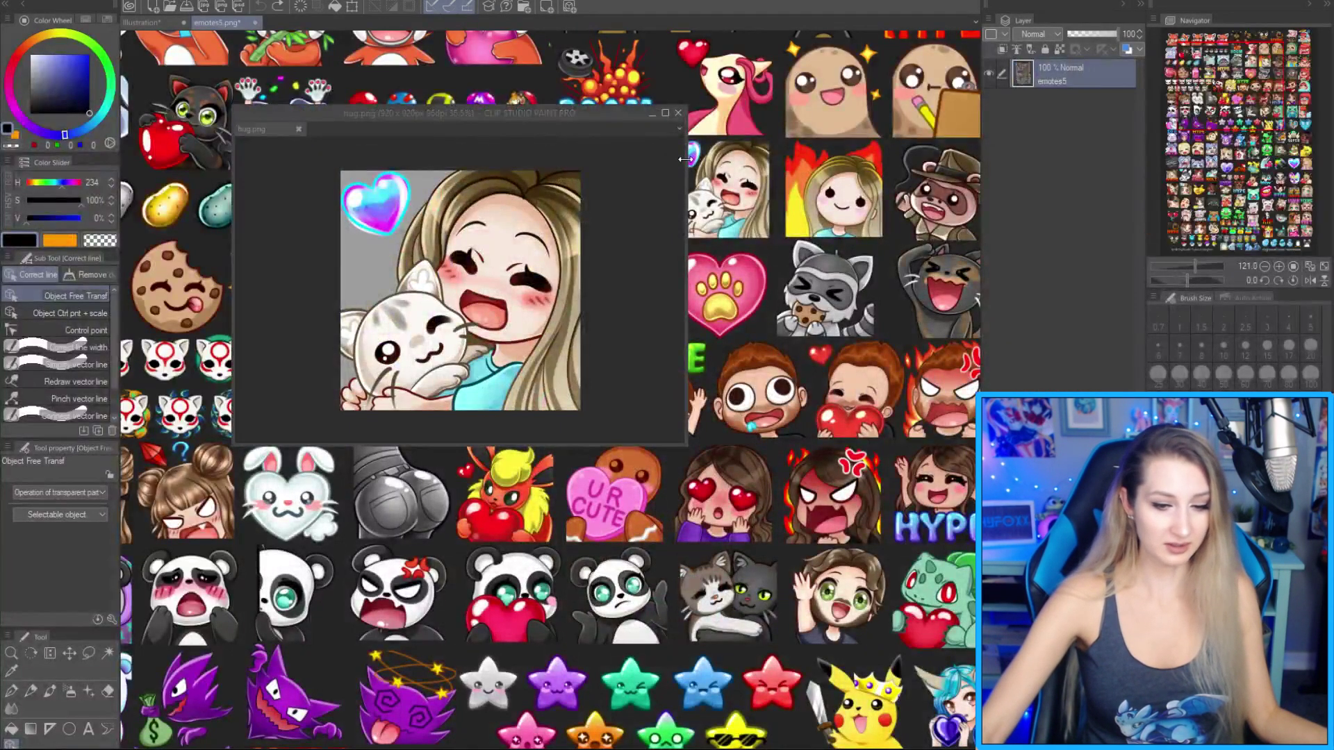
pyautogui.moveTo(687, 167); pyautogui.dragTo(523, 173)
pyautogui.moveTo(452, 114); pyautogui.dragTo(1097, 69)
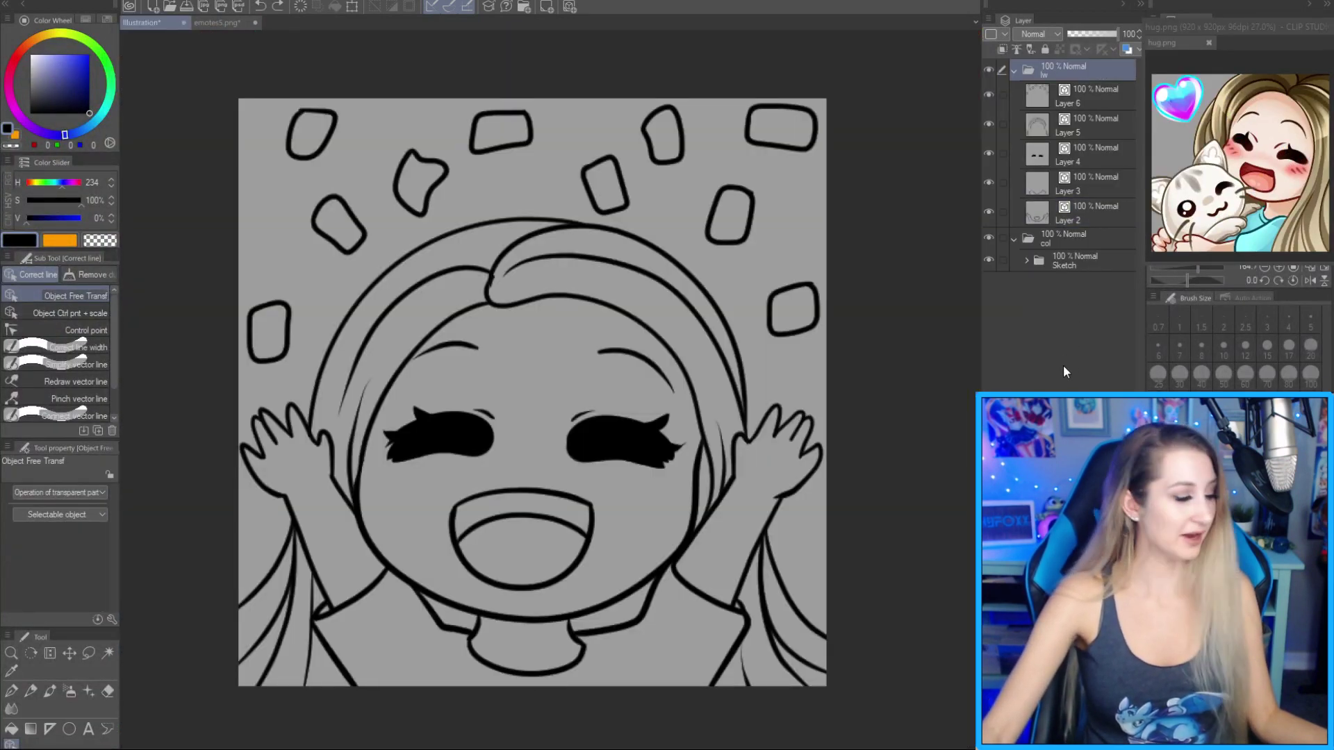
# Set the lw folder as the reference layer and add a new raster layer inside the col folder.
pyautogui.click(1017, 48)
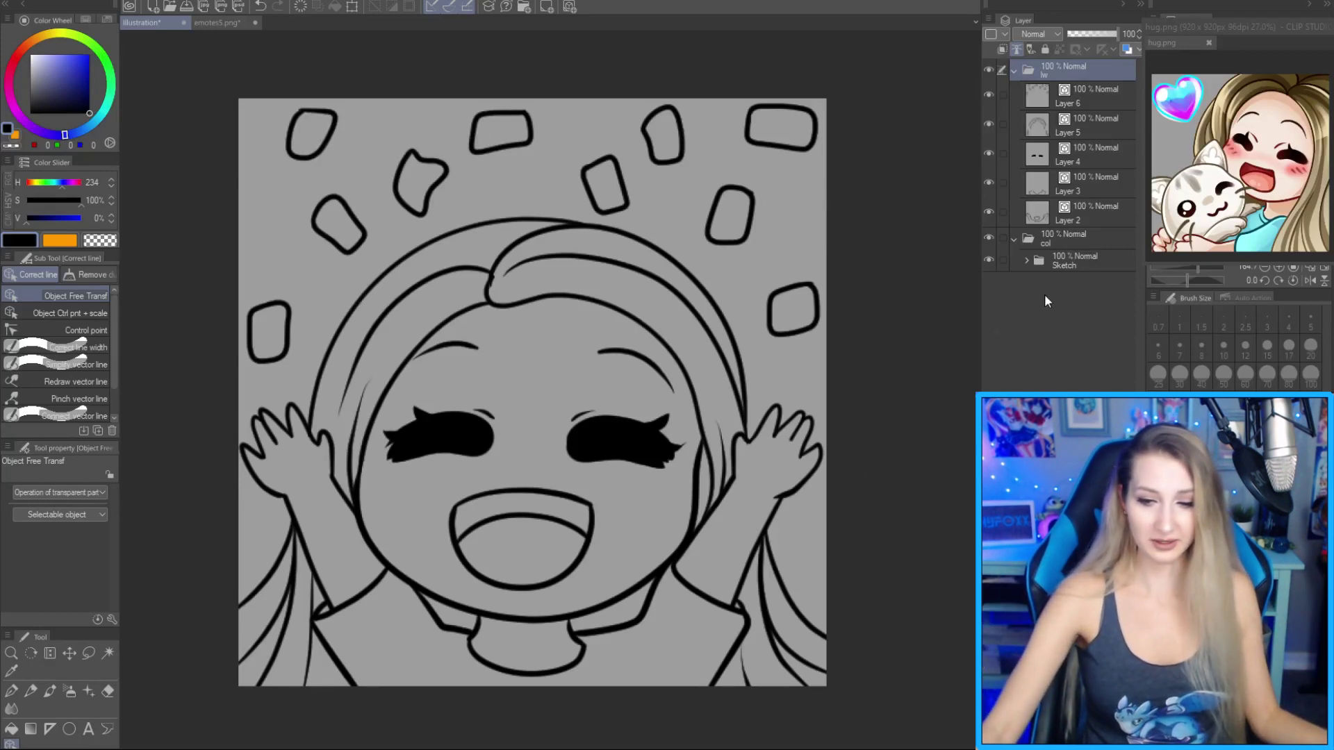
pyautogui.click(1050, 235)
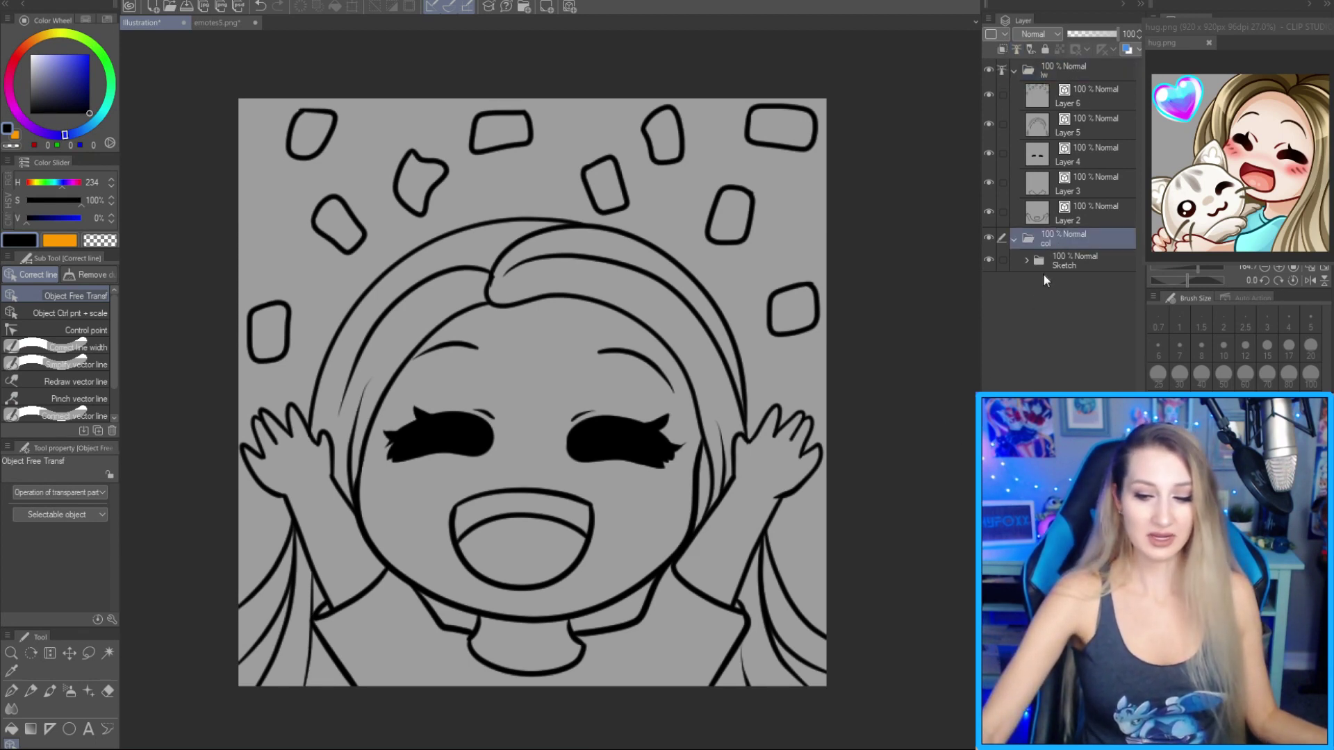
pyautogui.hotkey('ctrl', 'shift', 'n')
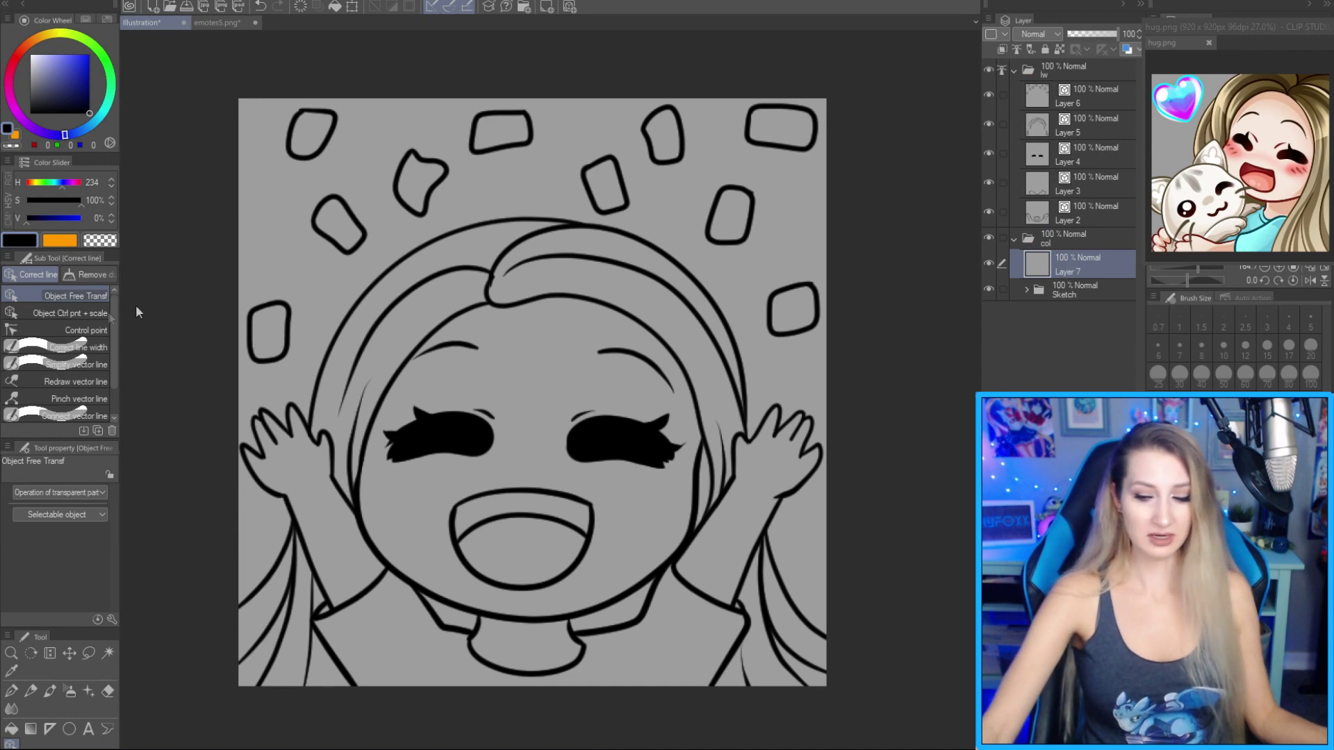
# Sample the pale skin colour from the girl's forehead in hug.png and fill the face, both arms and neck on Layer 7.
pyautogui.press('g')
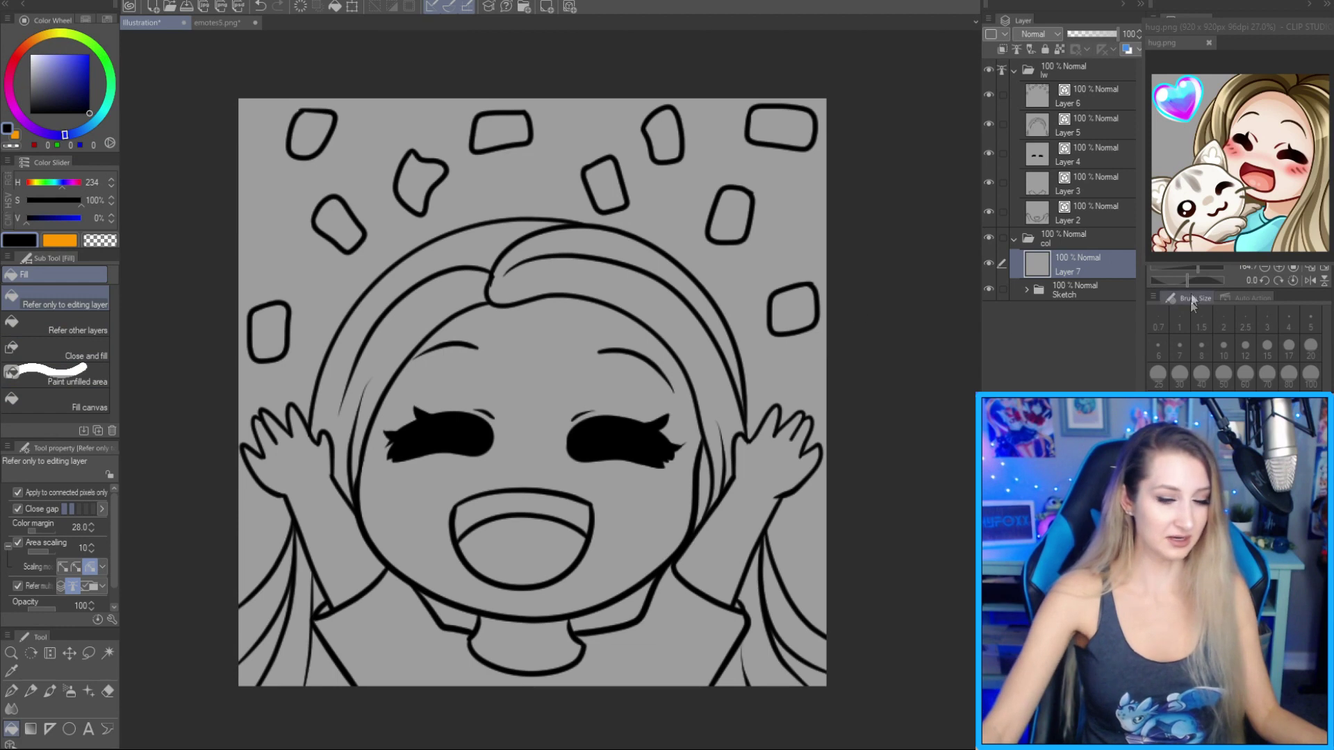
pyautogui.press('i')
pyautogui.click(1281, 142)
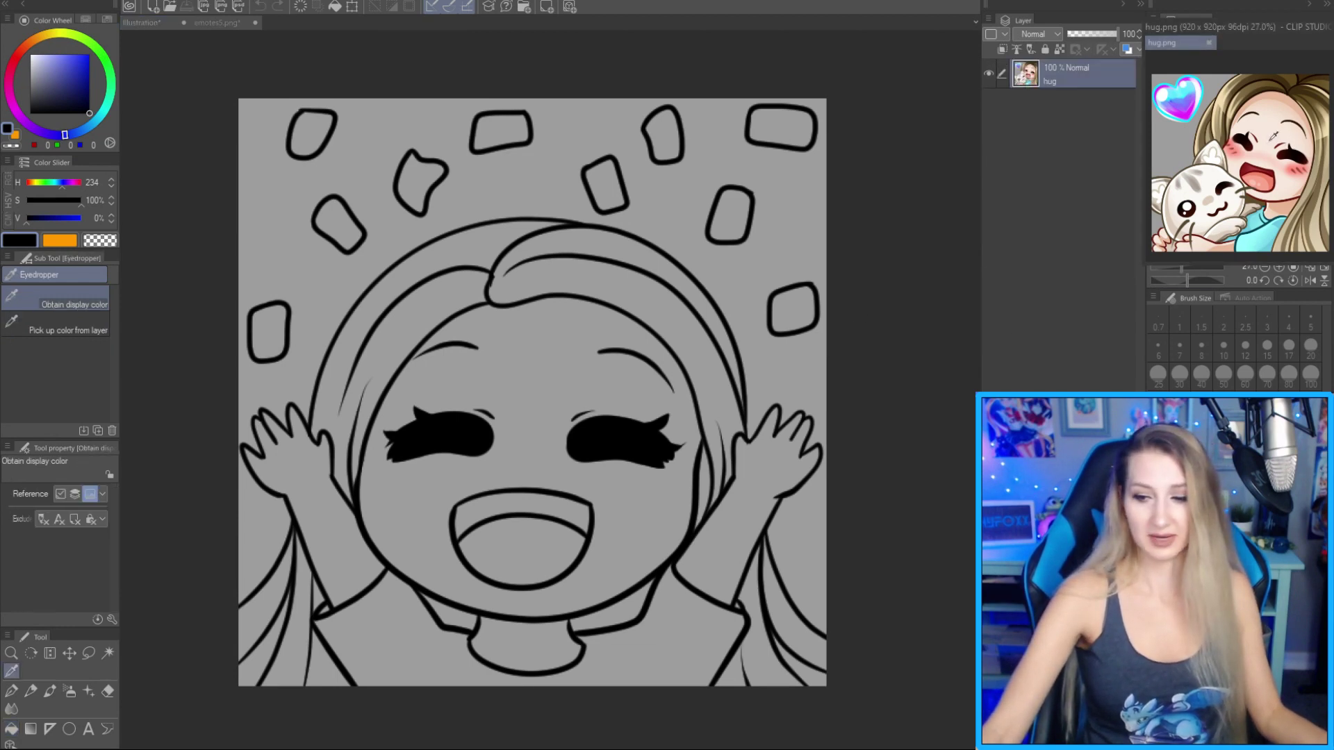
pyautogui.click(1274, 136)
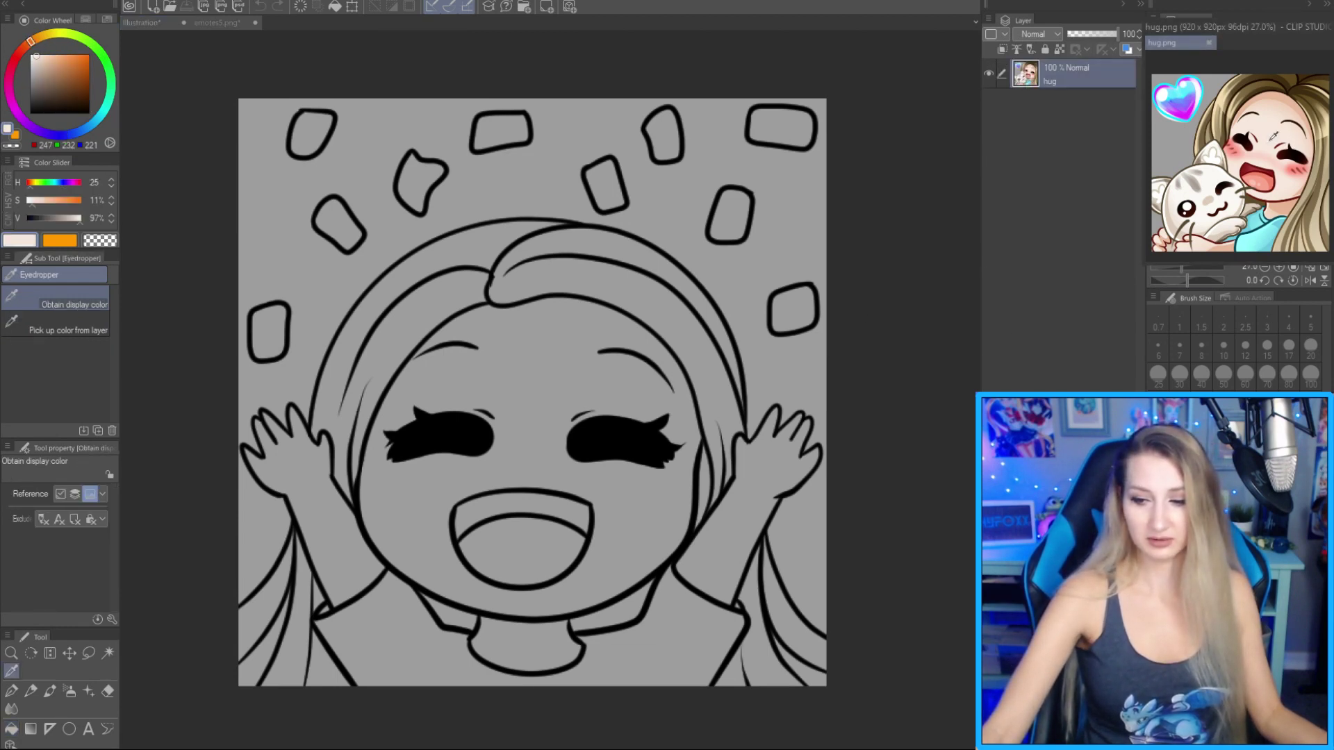
pyautogui.click(914, 367)
pyautogui.press('g')
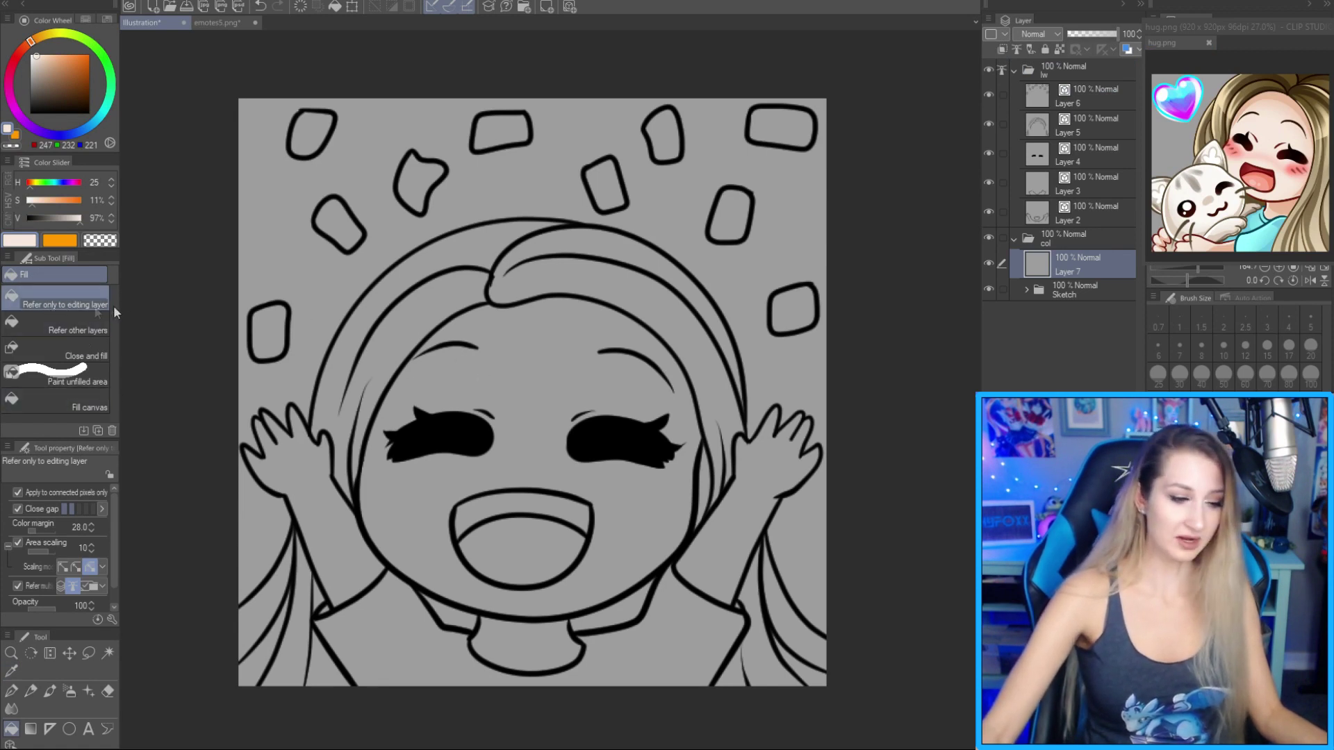
pyautogui.click(513, 377)
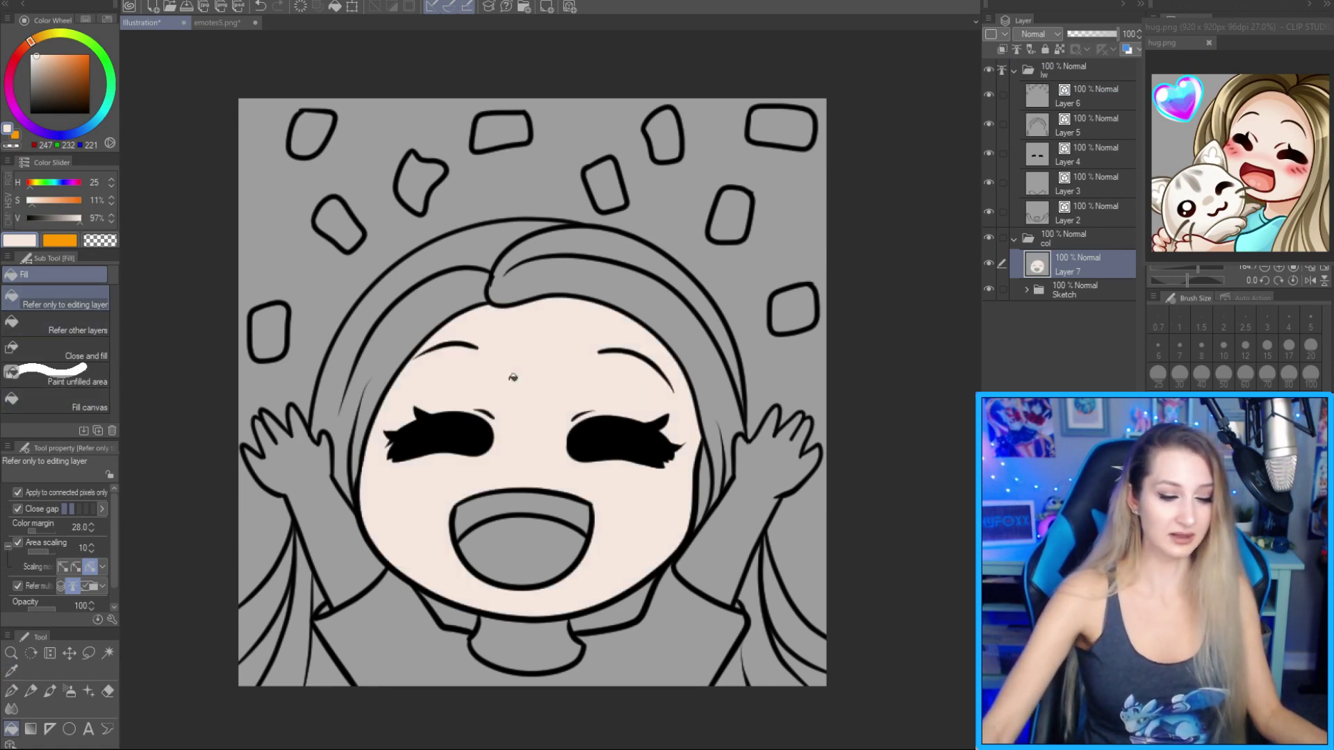
pyautogui.click(755, 547)
pyautogui.click(341, 511)
pyautogui.click(503, 642)
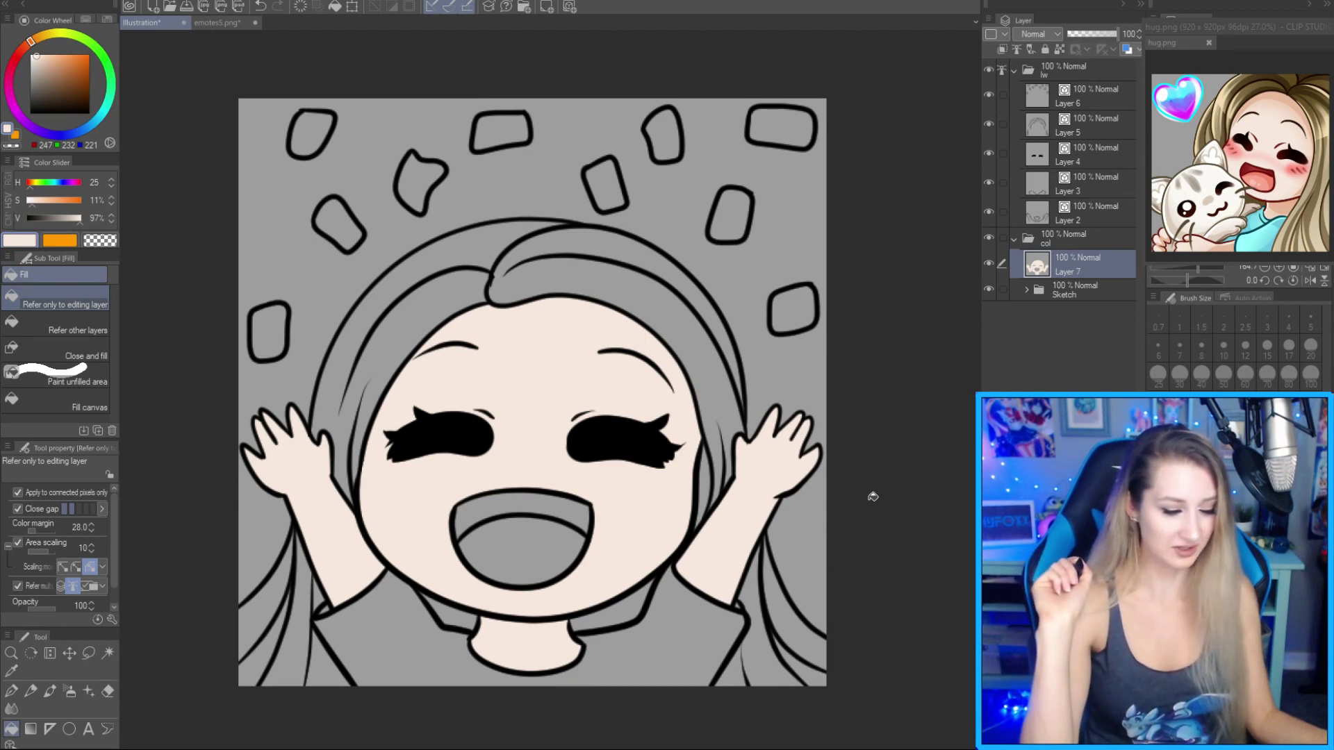
# Add a clipped raster layer above Layer 7 and sample the darker shaded skin tone from the girl in hug.png.
pyautogui.hotkey('ctrl', 'shift', 'n')
pyautogui.hotkey('ctrl', 'shift', 'n')
pyautogui.hotkey('ctrl', 'z')
pyautogui.press('i')
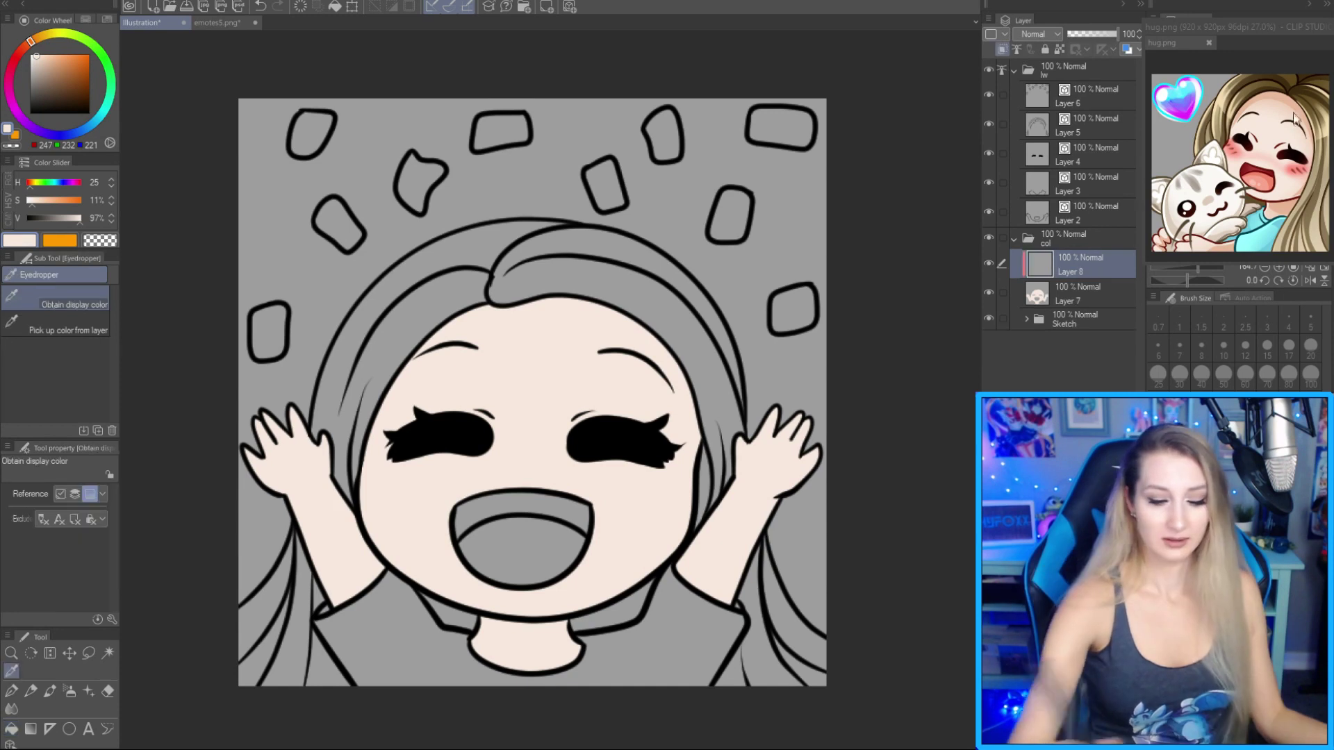
pyautogui.click(1285, 132)
pyautogui.click(1292, 198)
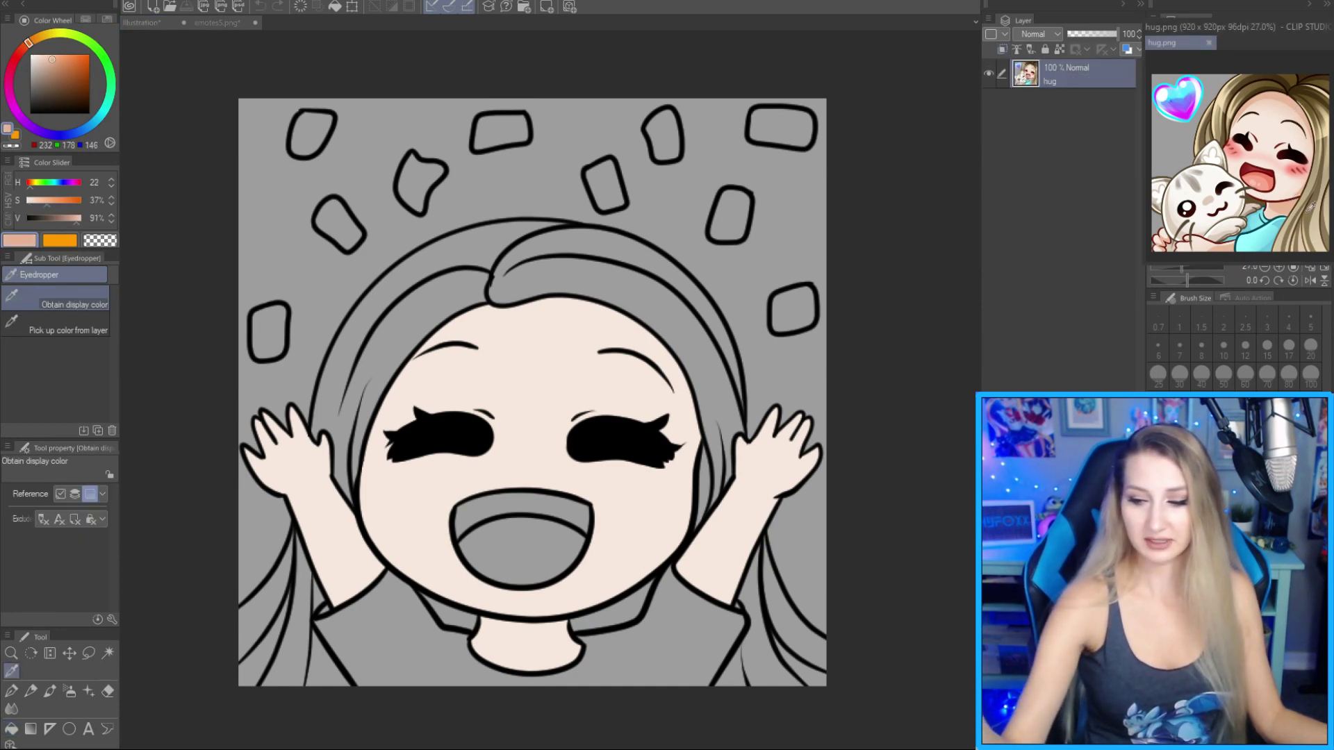
pyautogui.click(1250, 194)
pyautogui.press('p')
pyautogui.click(831, 199)
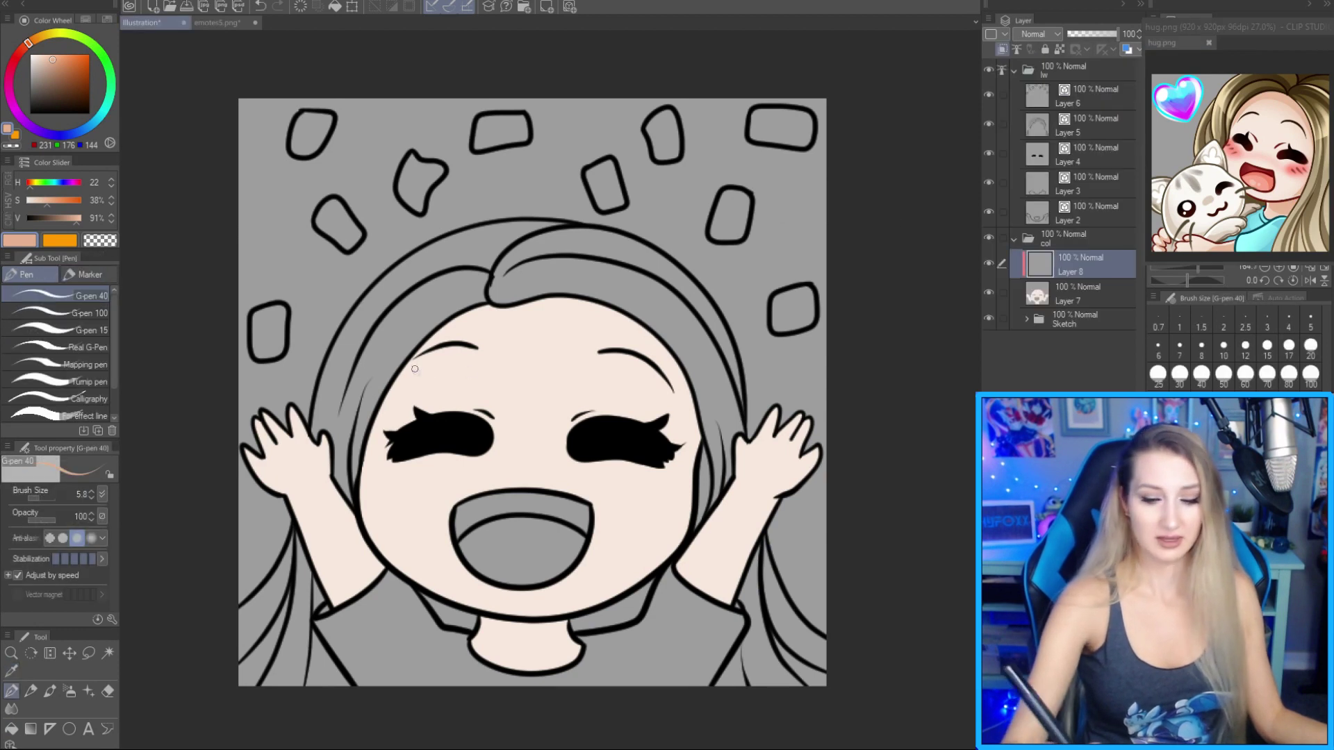
# Paint skin shadows on Layer 8 with G-pen 40 along the face and arms, and erase a thin rim along the jaw in transparent colour.
pyautogui.moveTo(387, 396)
pyautogui.mouseDown()
pyautogui.moveTo(371, 507)
pyautogui.moveTo(430, 590)
pyautogui.mouseUp()
pyautogui.moveTo(347, 434)
pyautogui.mouseDown()
pyautogui.moveTo(375, 490)
pyautogui.moveTo(576, 615)
pyautogui.moveTo(723, 497)
pyautogui.mouseUp()
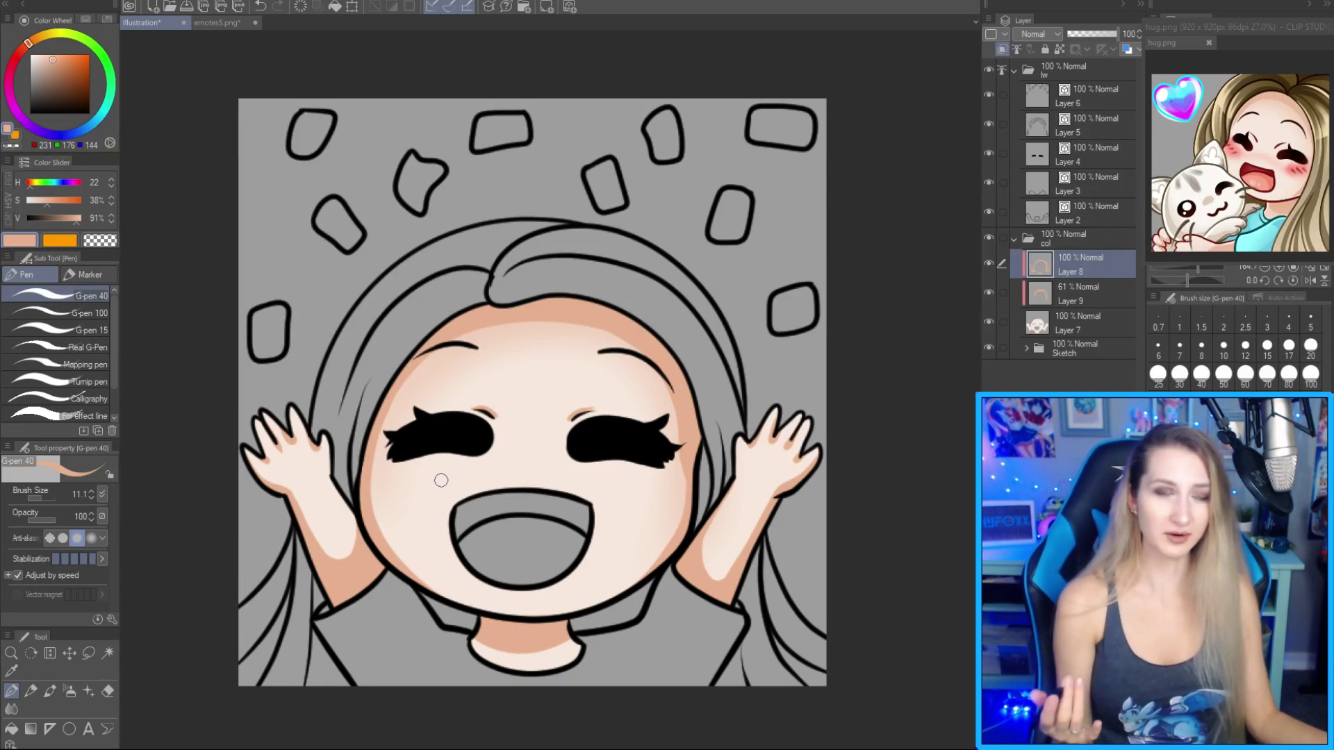
pyautogui.press('c')
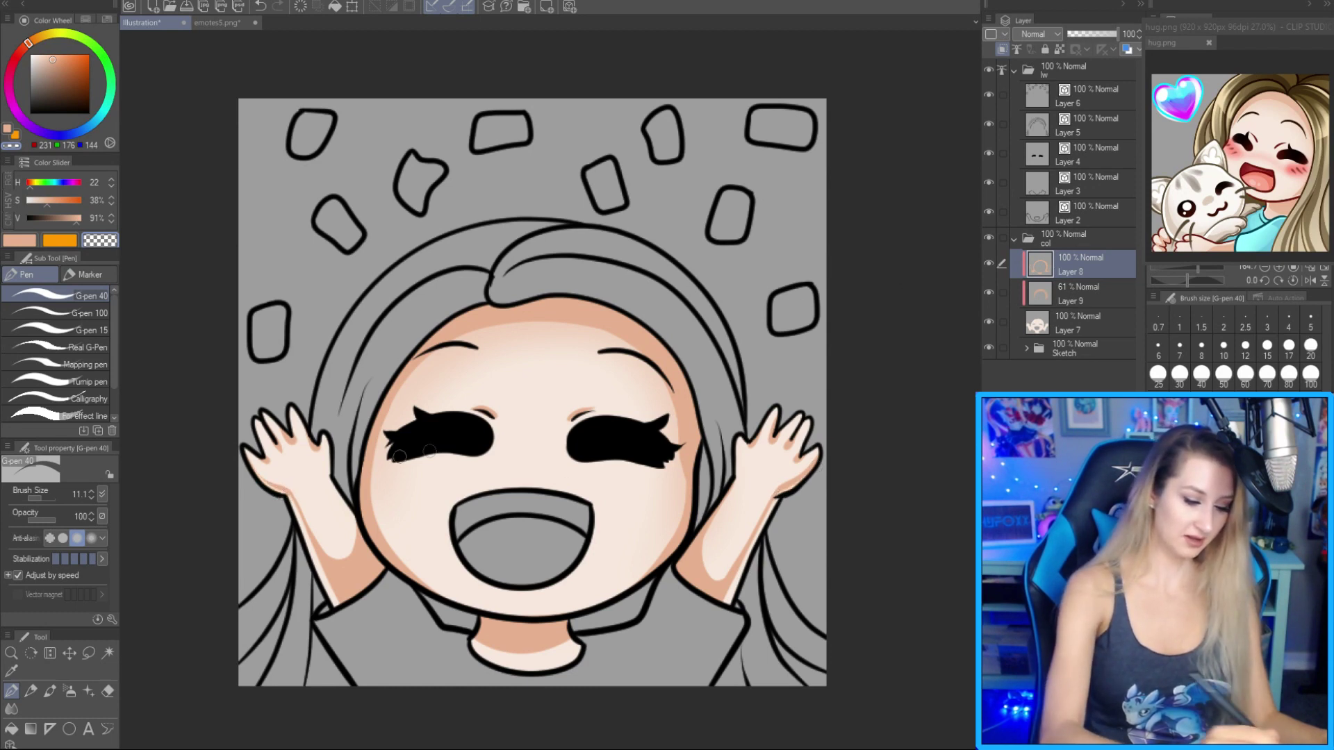
pyautogui.moveTo(362, 462)
pyautogui.mouseDown()
pyautogui.moveTo(386, 558)
pyautogui.moveTo(452, 605)
pyautogui.moveTo(557, 590)
pyautogui.moveTo(480, 627)
pyautogui.moveTo(505, 597)
pyautogui.moveTo(570, 615)
pyautogui.moveTo(573, 640)
pyautogui.moveTo(643, 607)
pyautogui.mouseUp()
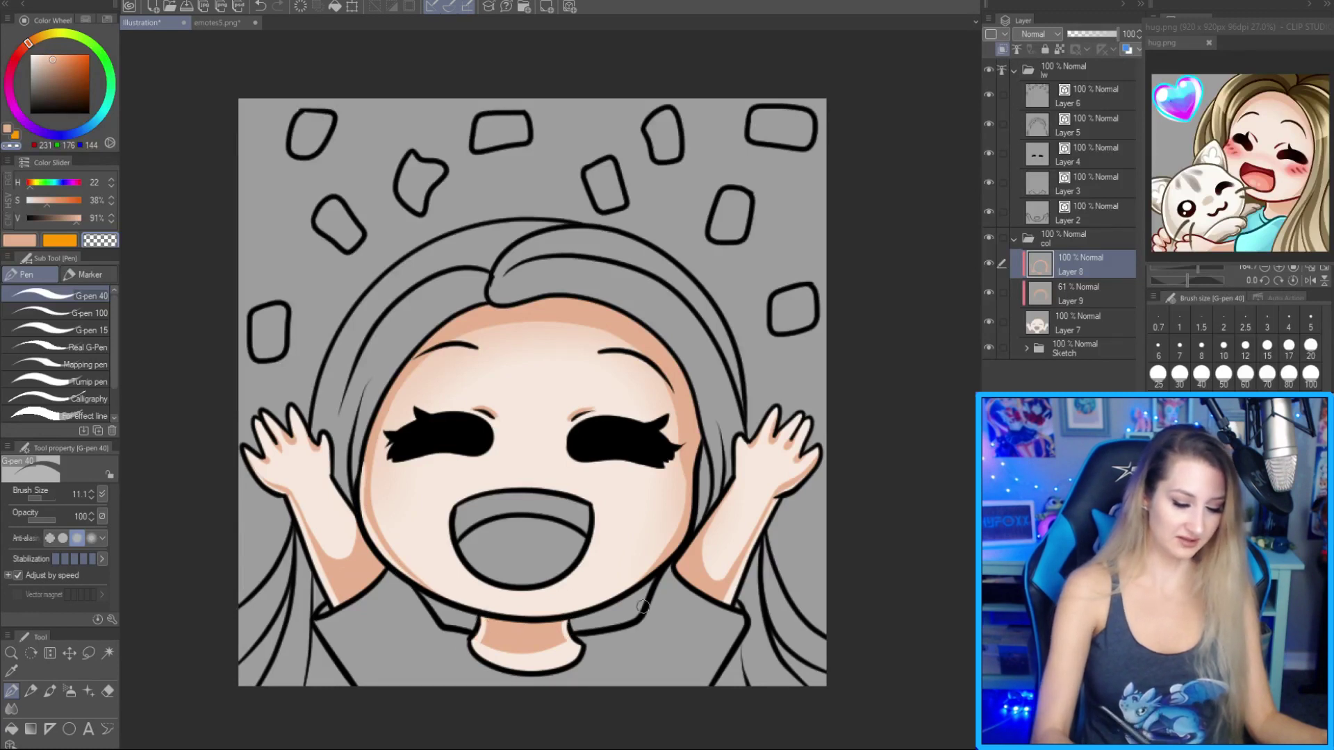
pyautogui.moveTo(643, 607)
pyautogui.mouseDown()
pyautogui.moveTo(694, 530)
pyautogui.moveTo(703, 459)
pyautogui.moveTo(688, 527)
pyautogui.moveTo(635, 577)
pyautogui.mouseUp()
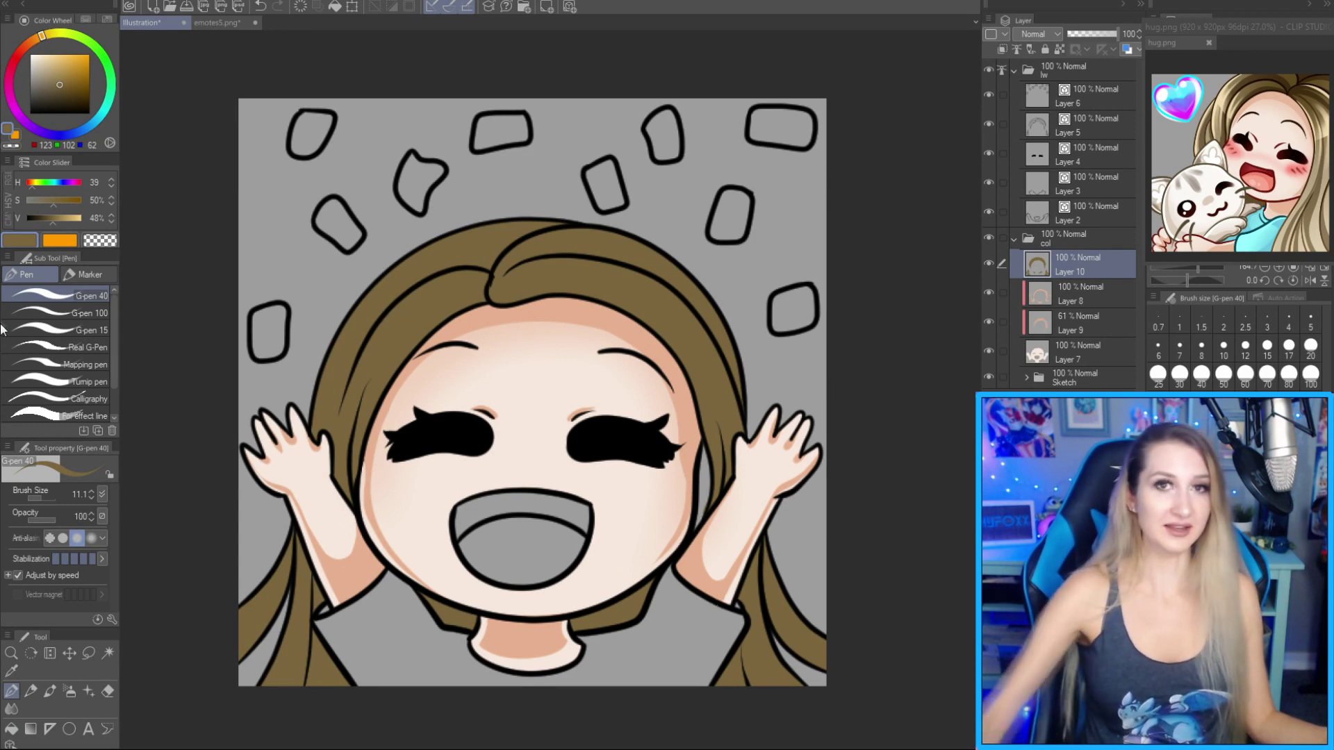
# Open the chat mockup image with light and dark backgrounds, examine its emote sizes, and return to the emote illustration.
pyautogui.click(22, 3)
pyautogui.click(32, 39)
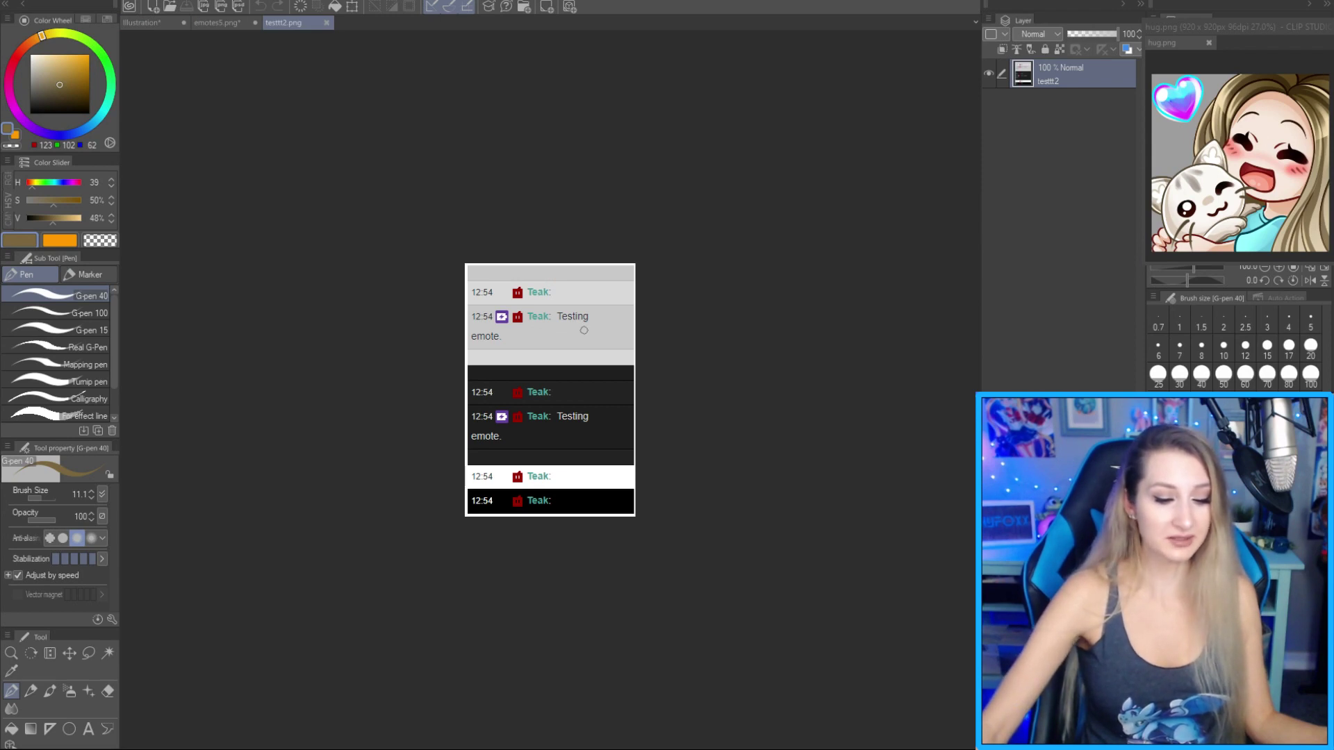
pyautogui.scroll(2, 583, 330)
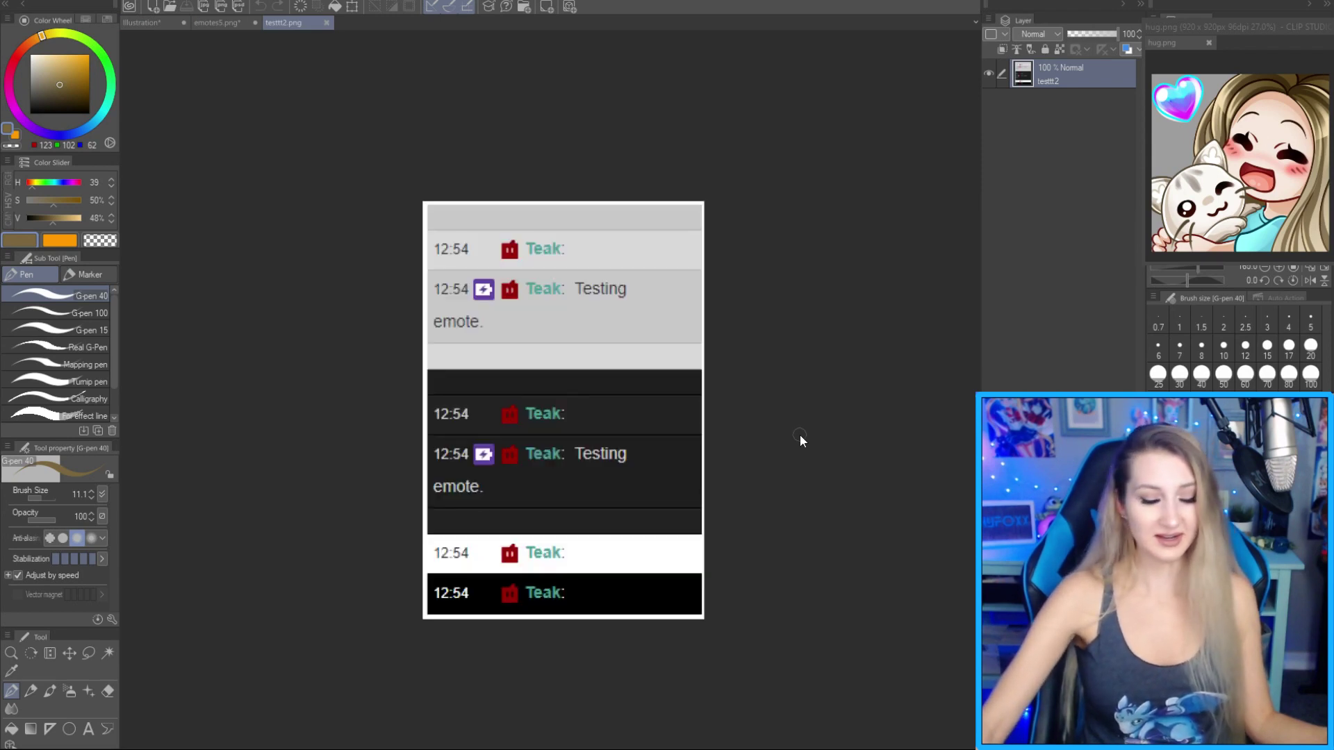
pyautogui.scroll(-2, 798, 436)
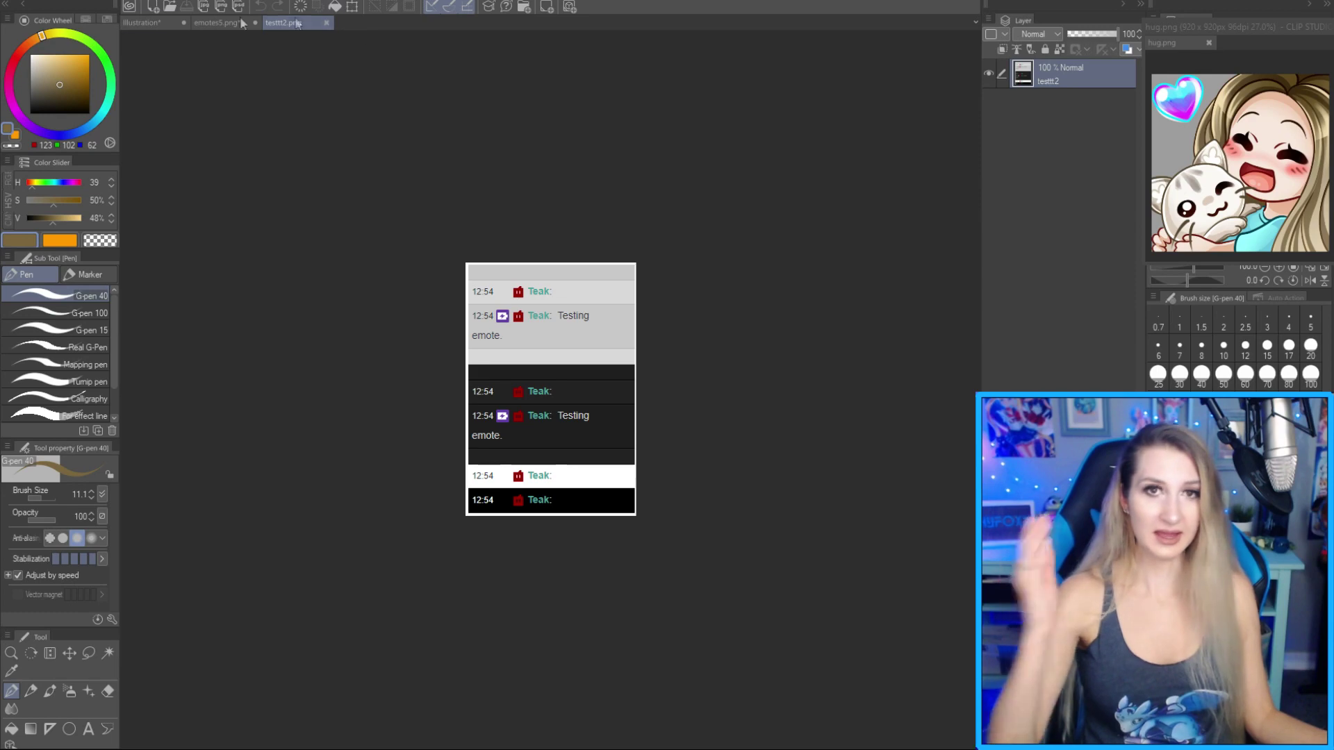
pyautogui.click(203, 21)
pyautogui.click(142, 22)
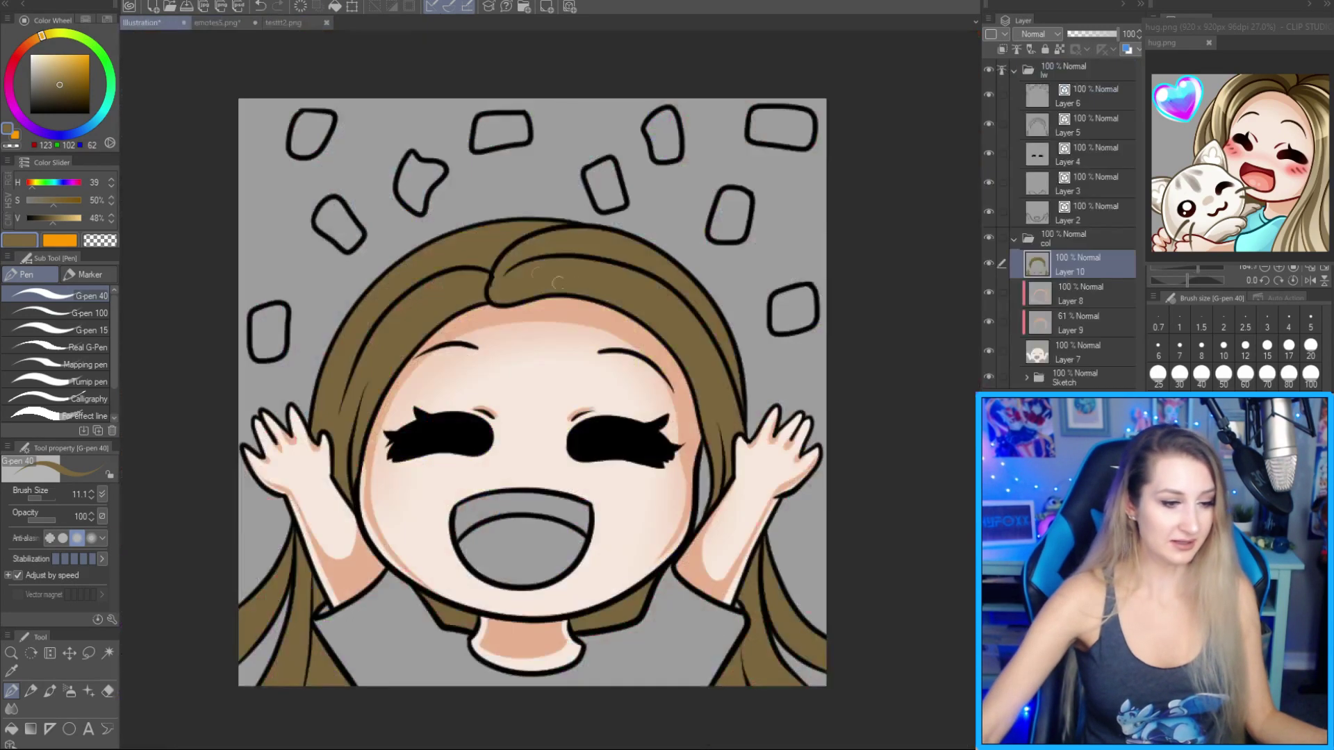
# Merge the emote's visible layers and change the image resolution to 28 × 28 px.
pyautogui.hotkey('ctrl', 'shift', 'e')
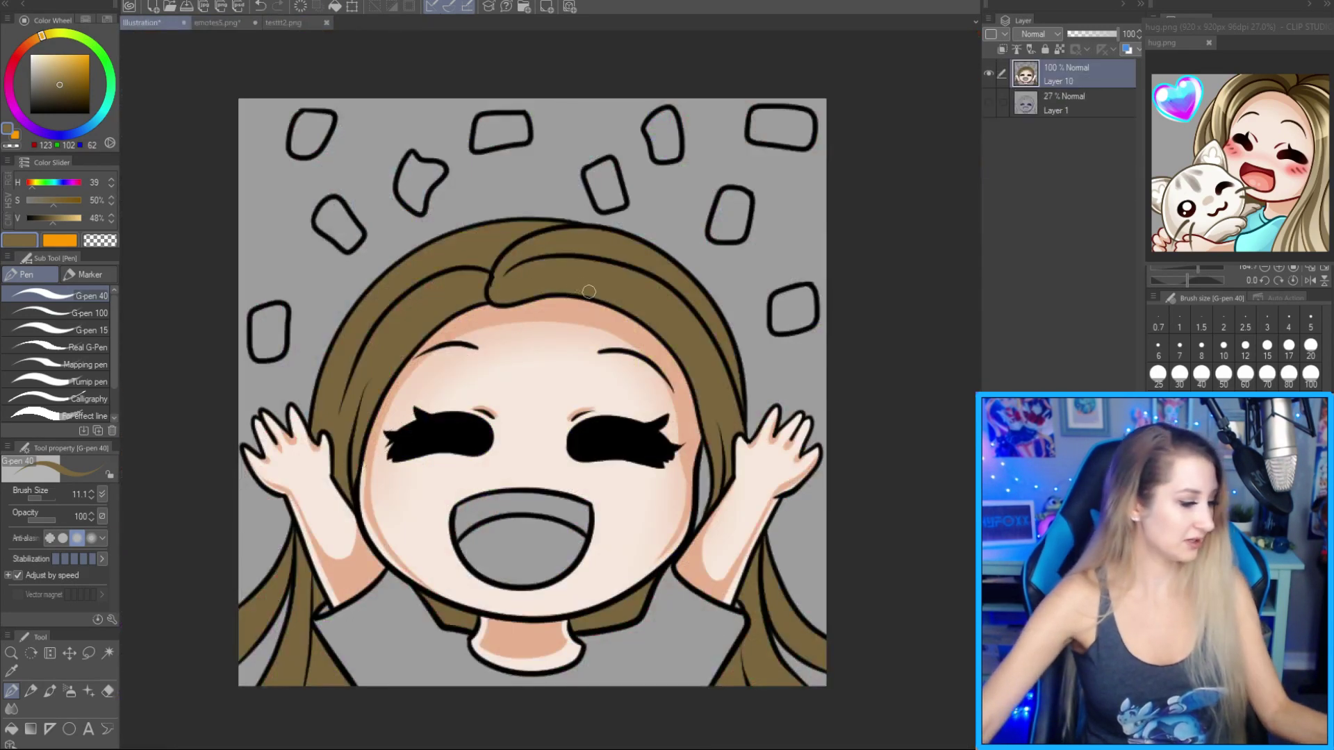
pyautogui.hotkey('ctrl', 'alt', '0')
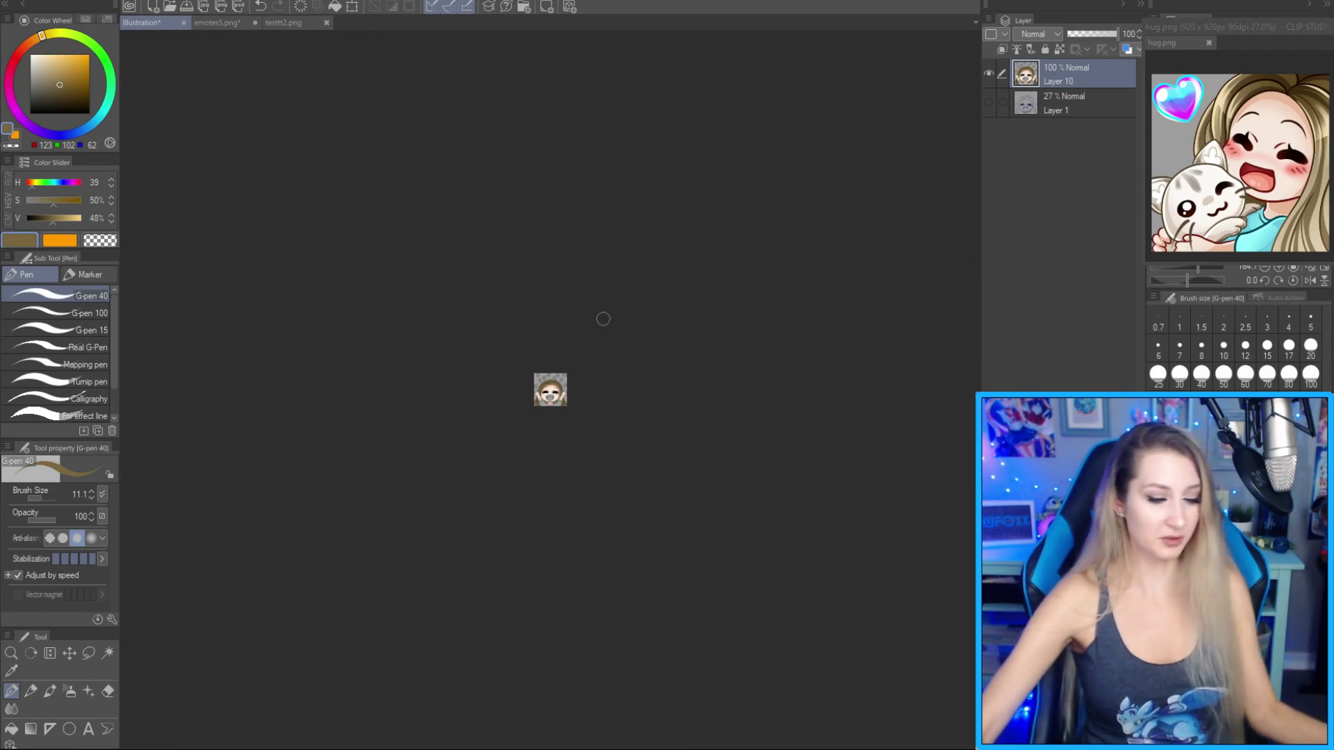
pyautogui.hotkey('ctrl', '-')
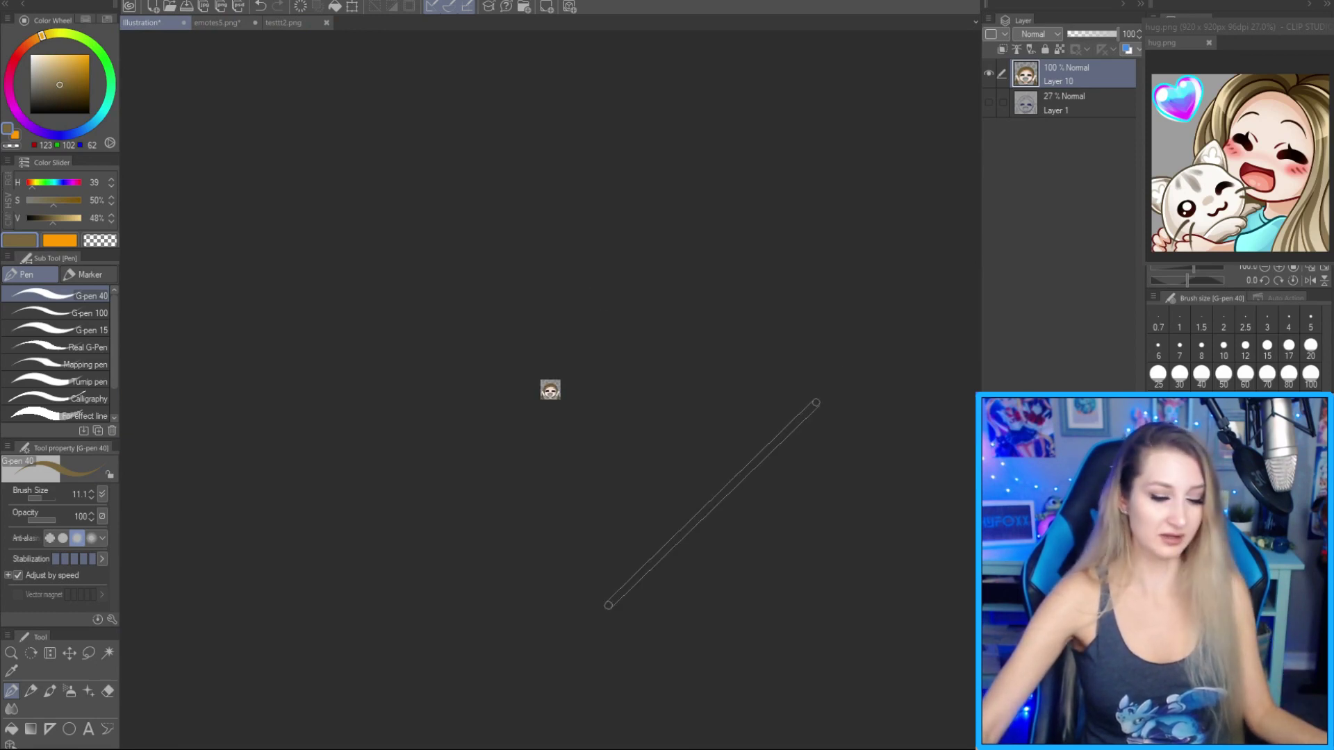
pyautogui.hotkey('ctrl', 'alt', 'i')
pyautogui.click(587, 353)
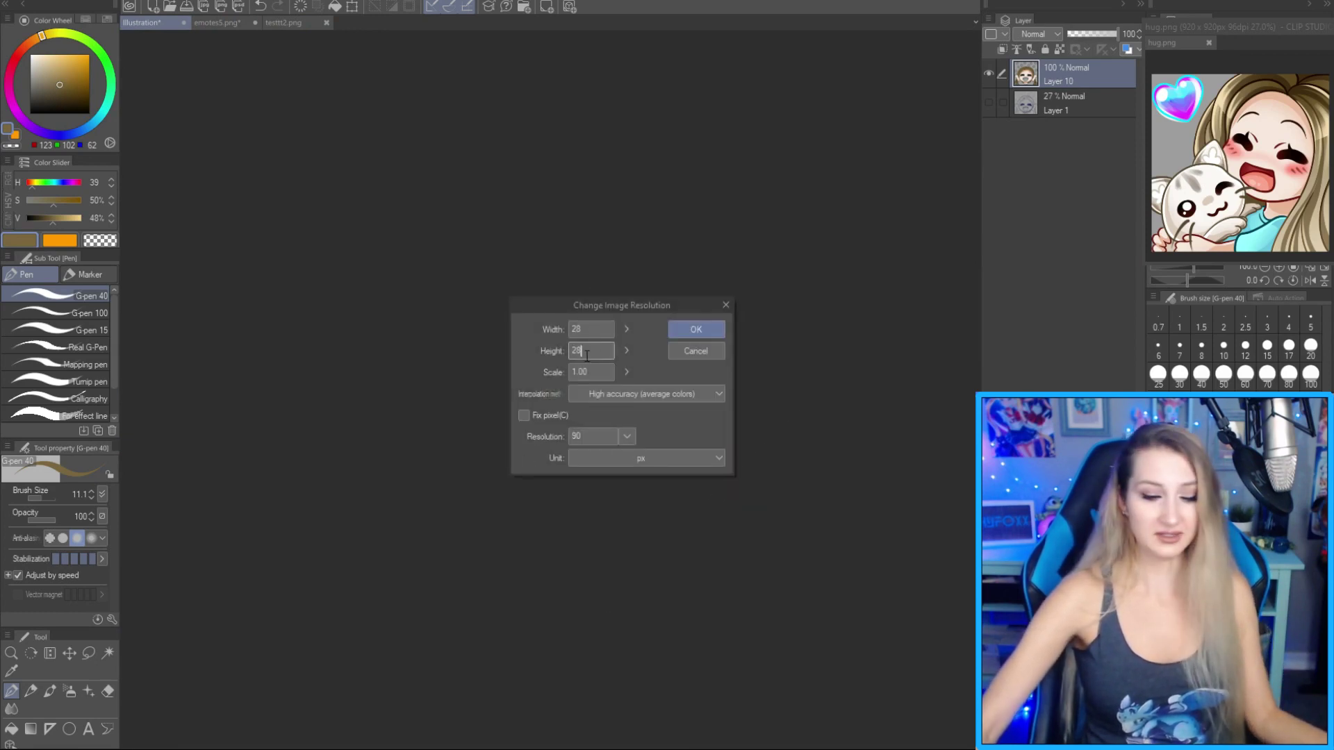
pyautogui.click(697, 331)
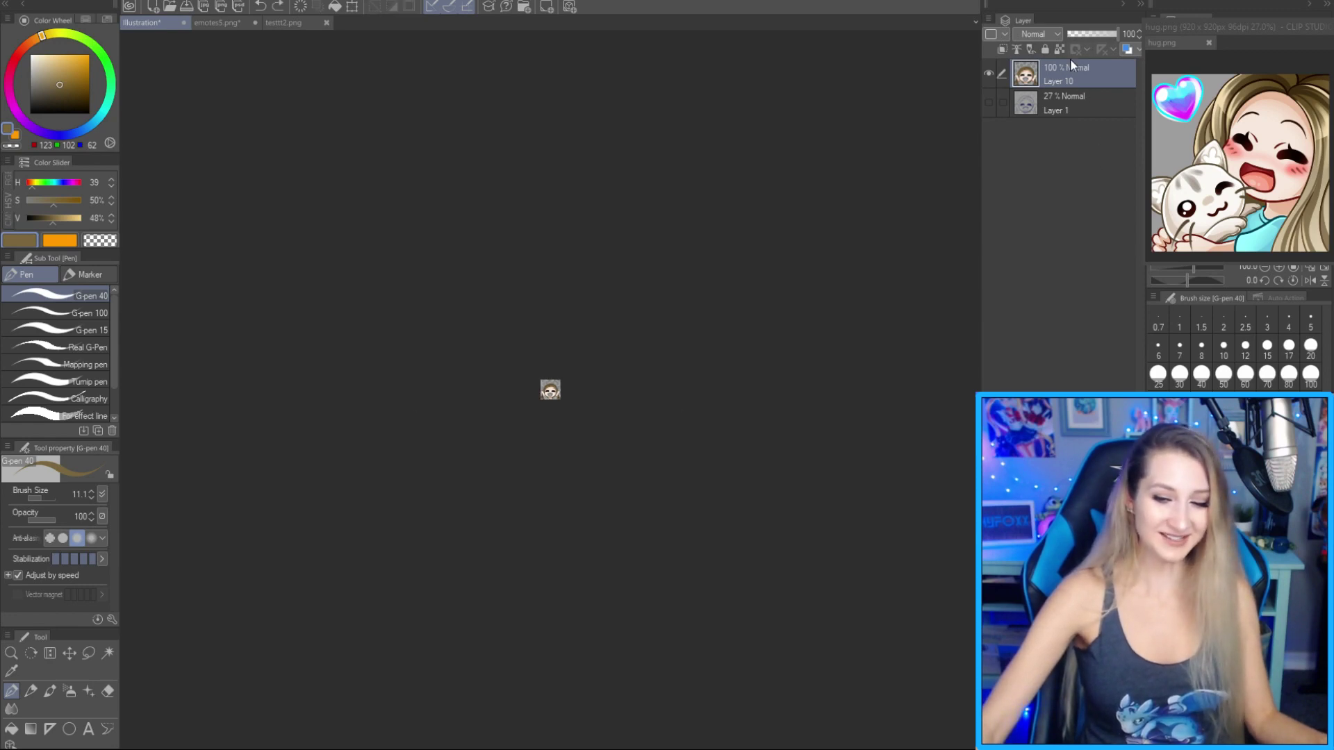
# Undo the emote's resizing and layer merge, and switch to the chat mockup image.
pyautogui.hotkey('ctrl', 'z')
pyautogui.hotkey('ctrl', 'z')
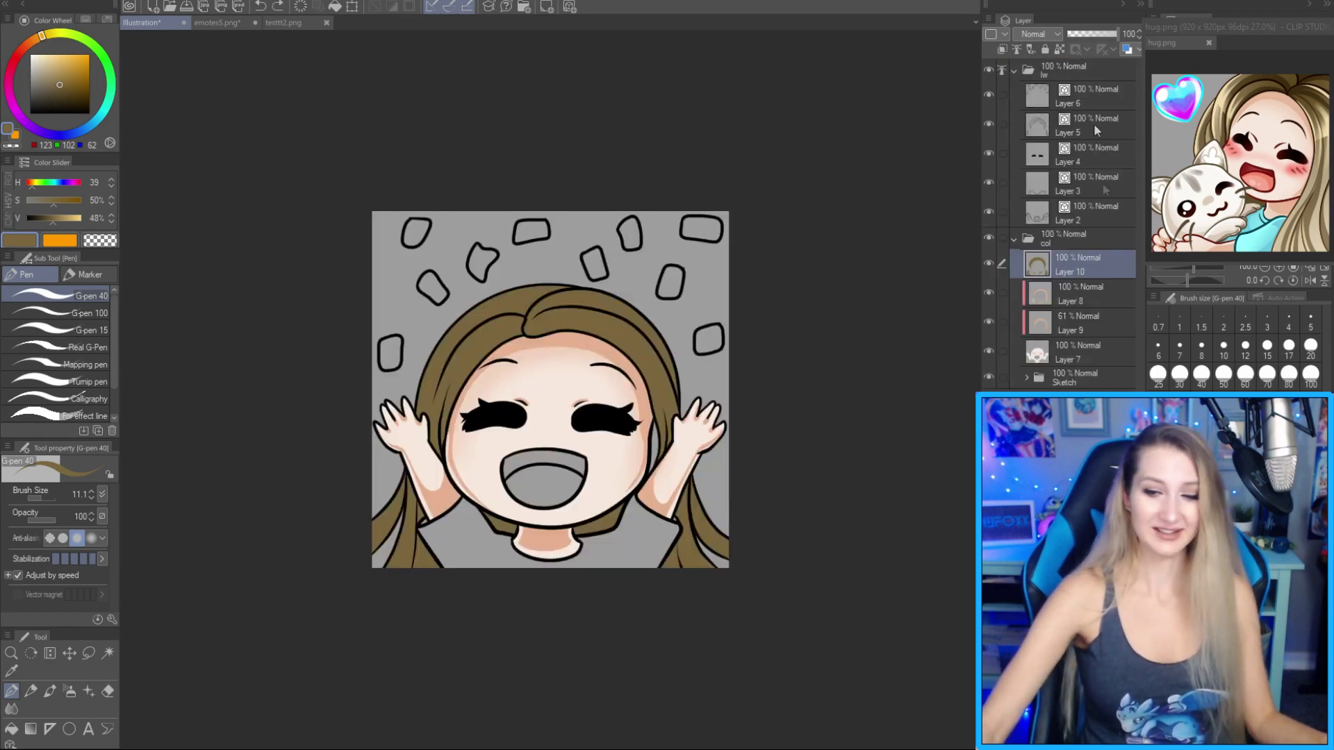
pyautogui.click(295, 23)
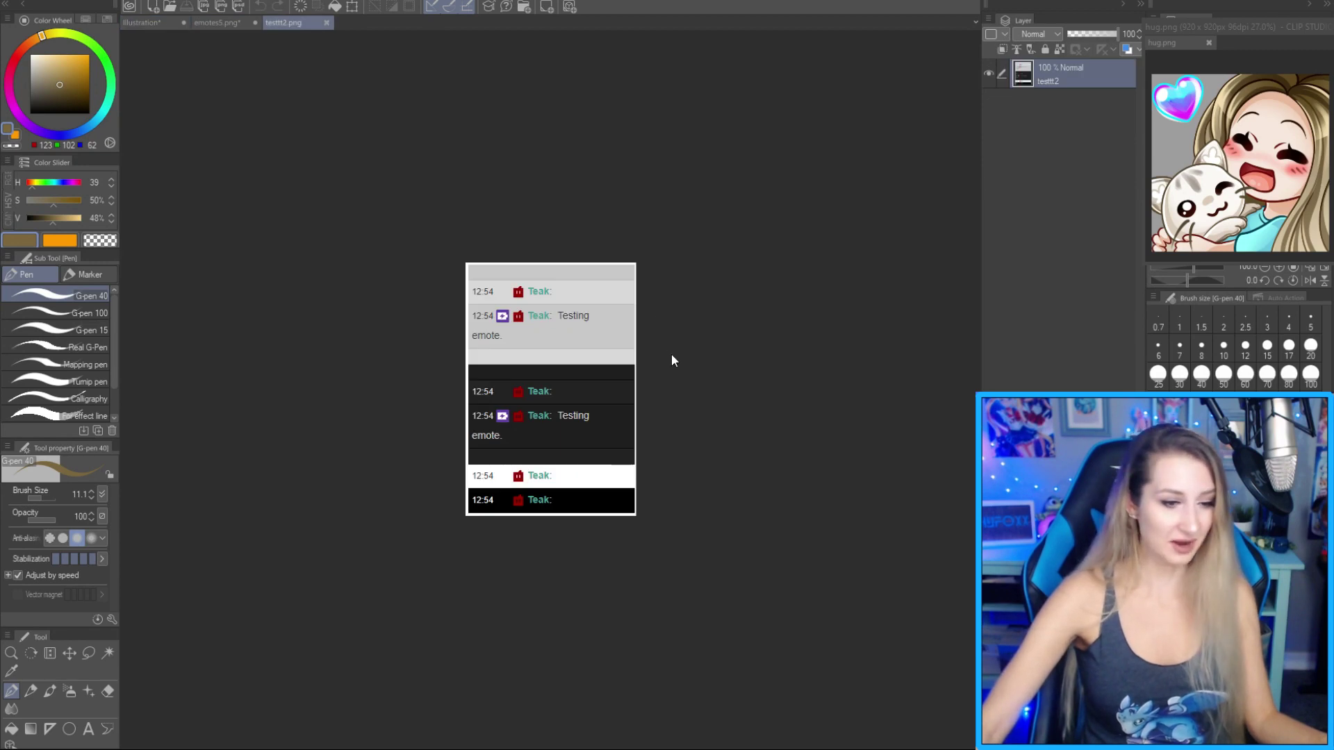
pyautogui.hotkey('ctrl', 'z')
pyautogui.hotkey('ctrl', 'z')
pyautogui.hotkey('ctrl', 'z')
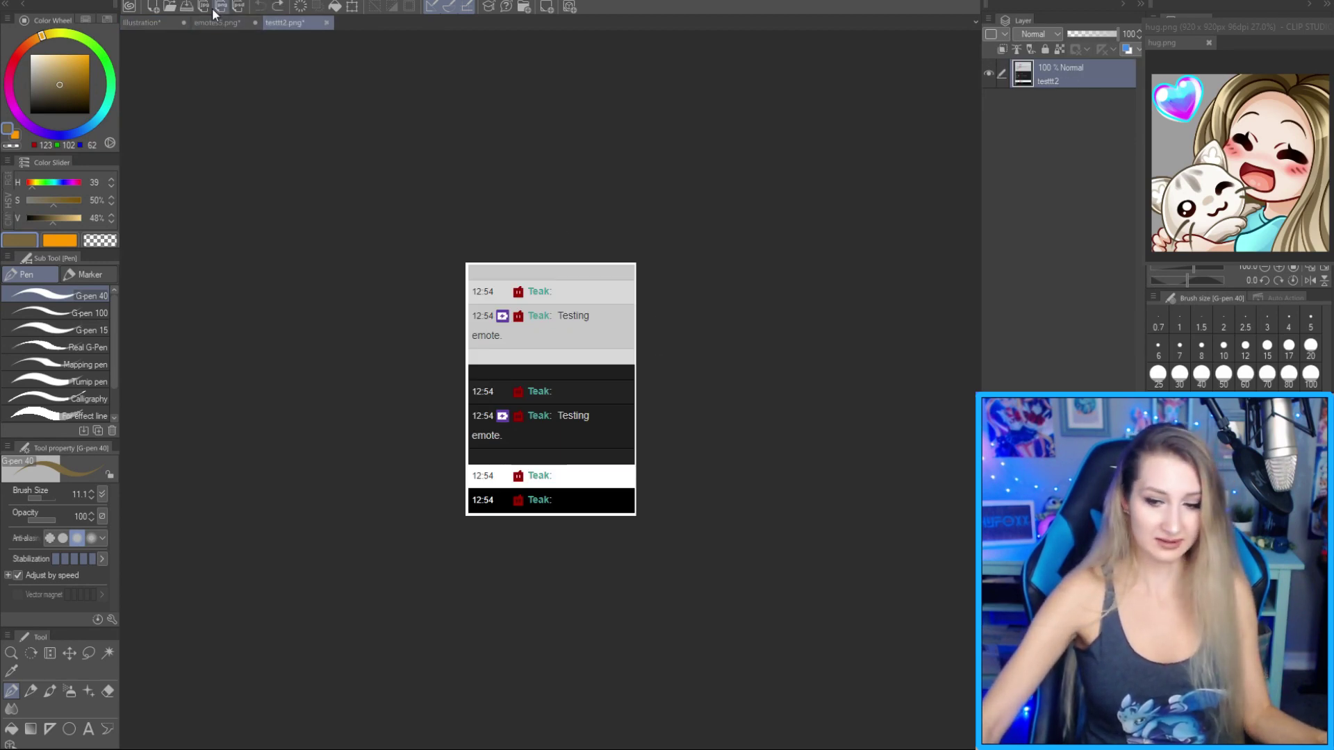
# Paste the miniature emote into the chat mockup and try it after the word "emote." and beside the first username.
pyautogui.hotkey('ctrl', 'v')
pyautogui.press('k')
pyautogui.moveTo(580, 311); pyautogui.dragTo(584, 315)
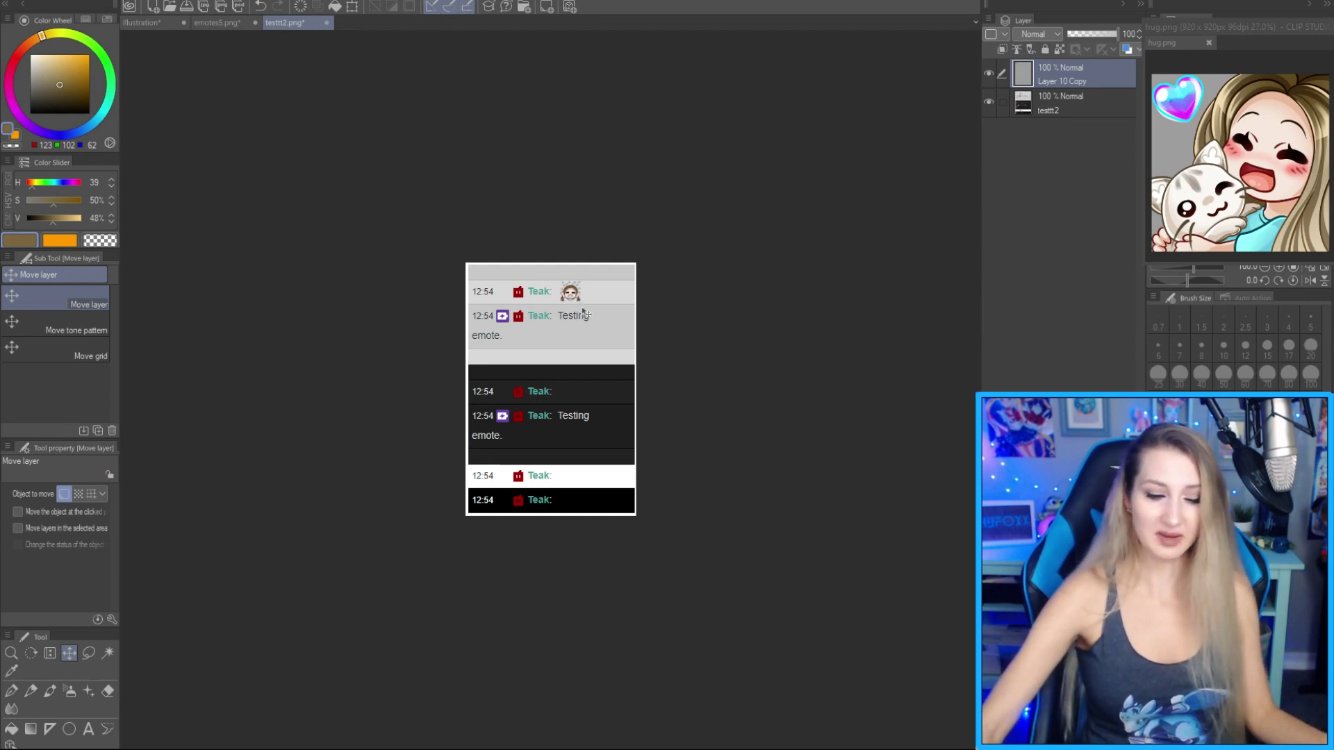
pyautogui.moveTo(584, 314); pyautogui.dragTo(533, 359)
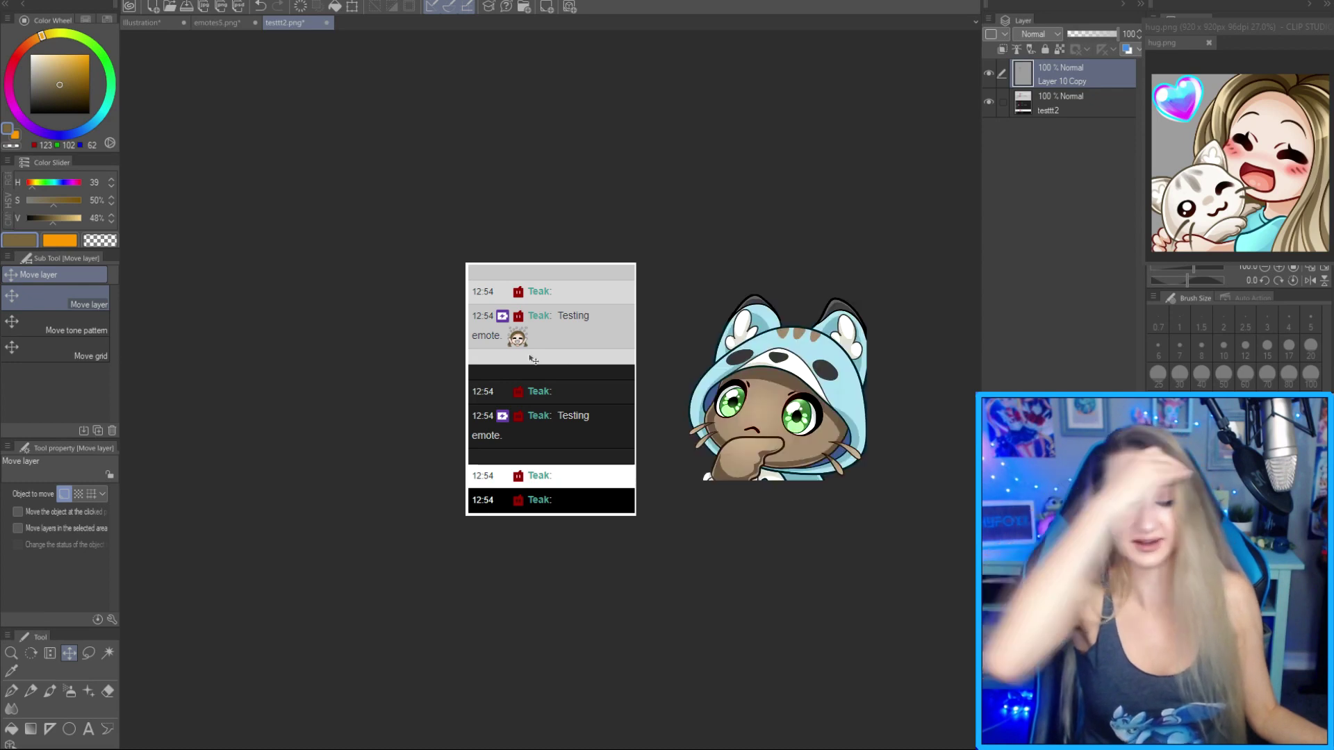
pyautogui.moveTo(527, 360); pyautogui.dragTo(579, 313)
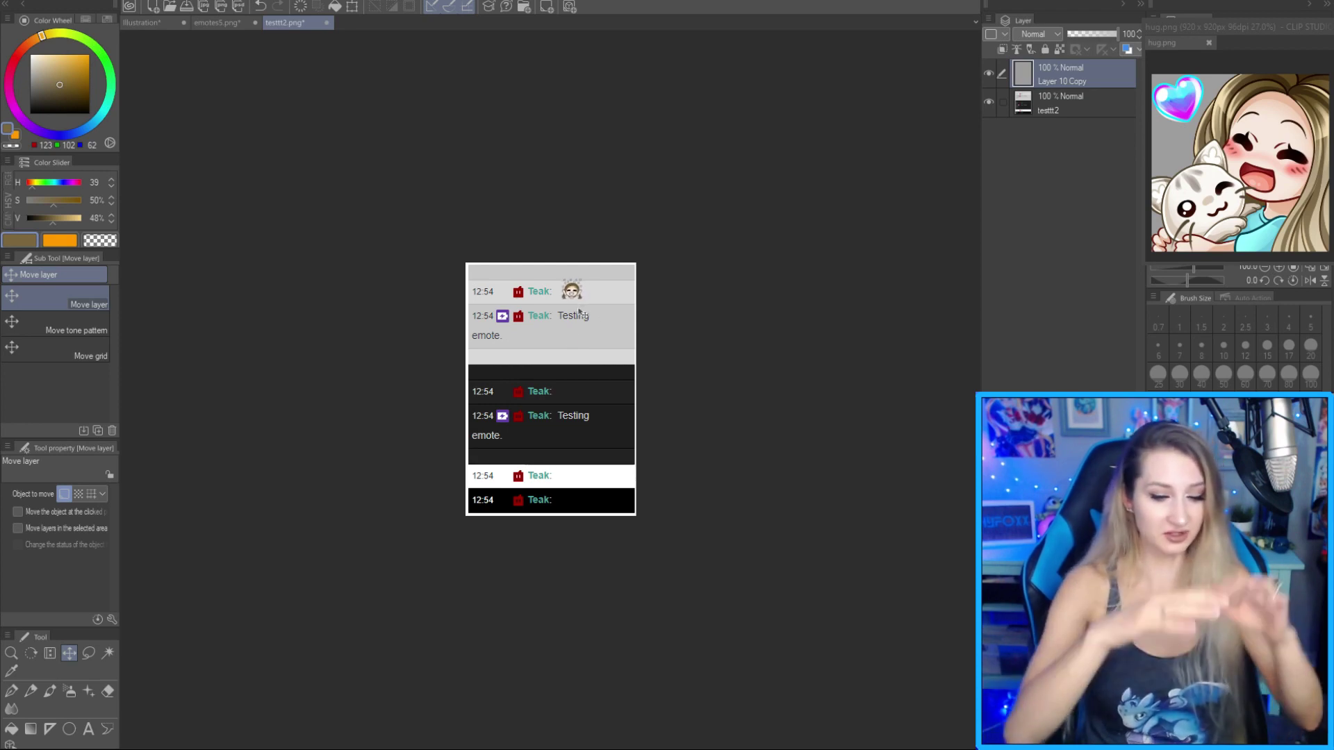
pyautogui.moveTo(579, 313)
pyautogui.mouseDown()
pyautogui.moveTo(584, 408)
pyautogui.moveTo(597, 304)
pyautogui.moveTo(582, 305)
pyautogui.mouseUp()
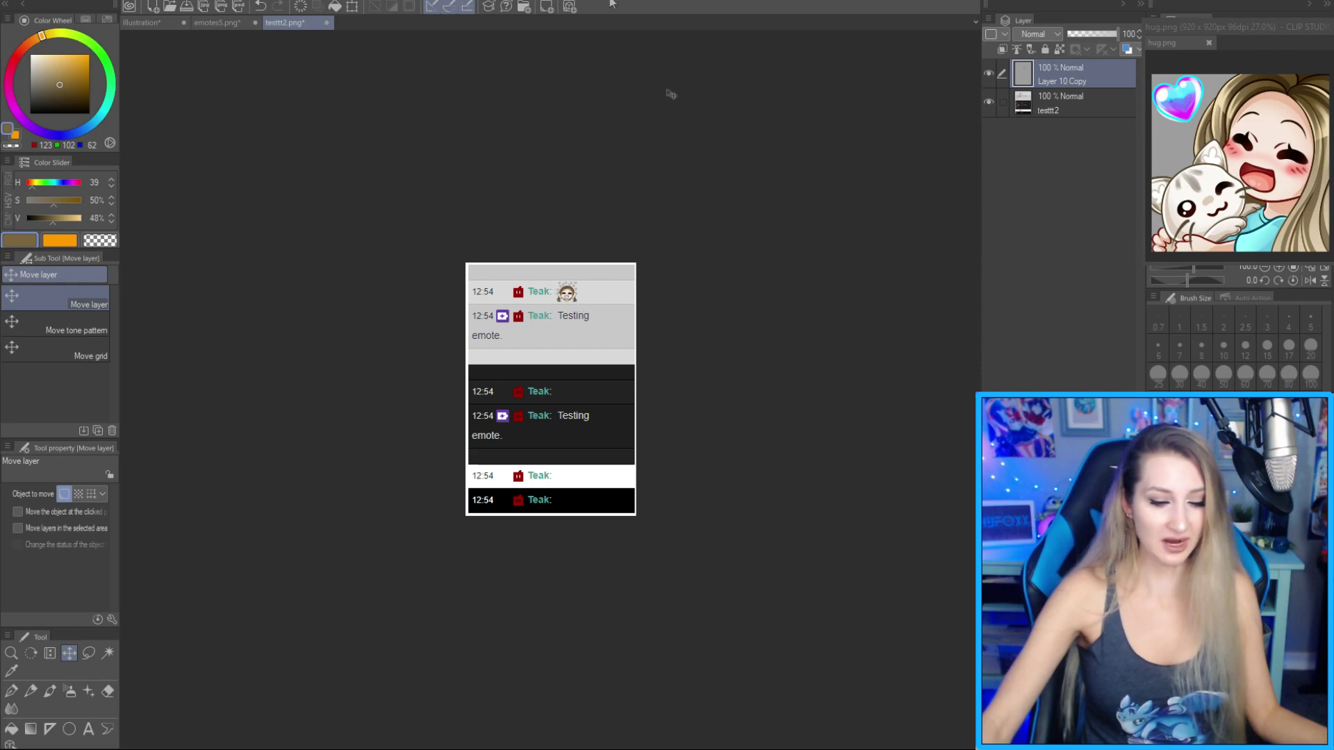
# Close the chat mockup without saving it and return to the emote illustration.
pyautogui.click(327, 23)
pyautogui.click(702, 273)
pyautogui.click(142, 22)
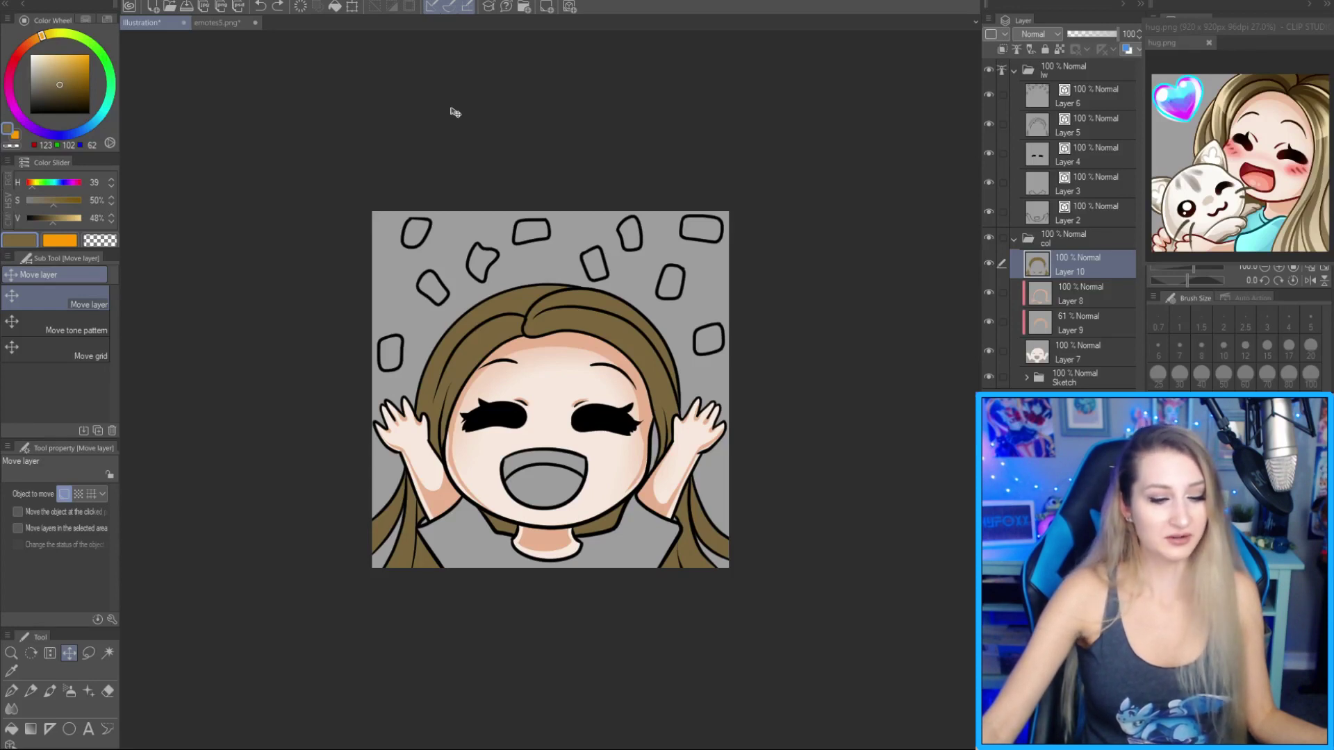
pyautogui.scroll(1, 788, 410)
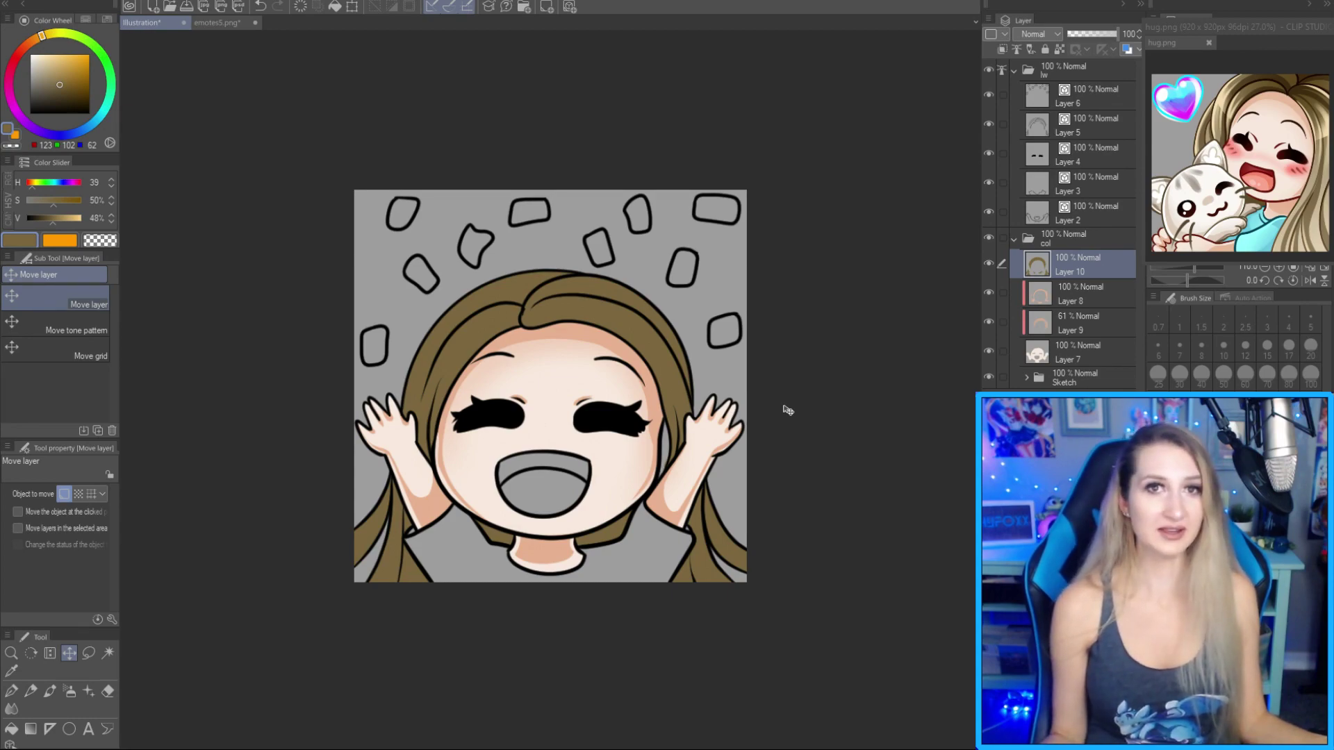
# Examine the finished emotes on the emotes5.png sheet, comparing their poses, outlines, colours and lettering across all rows.
pyautogui.click(224, 23)
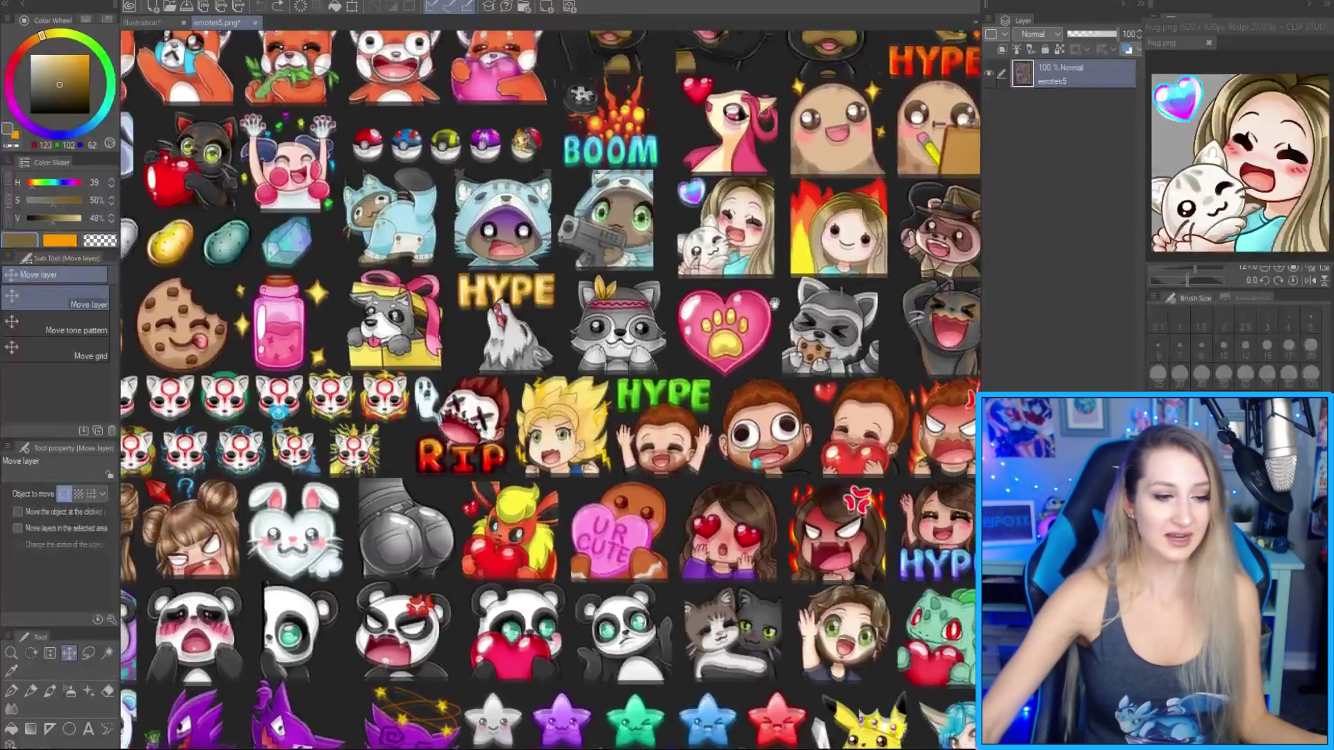
pyautogui.scroll(3, 549, 389)
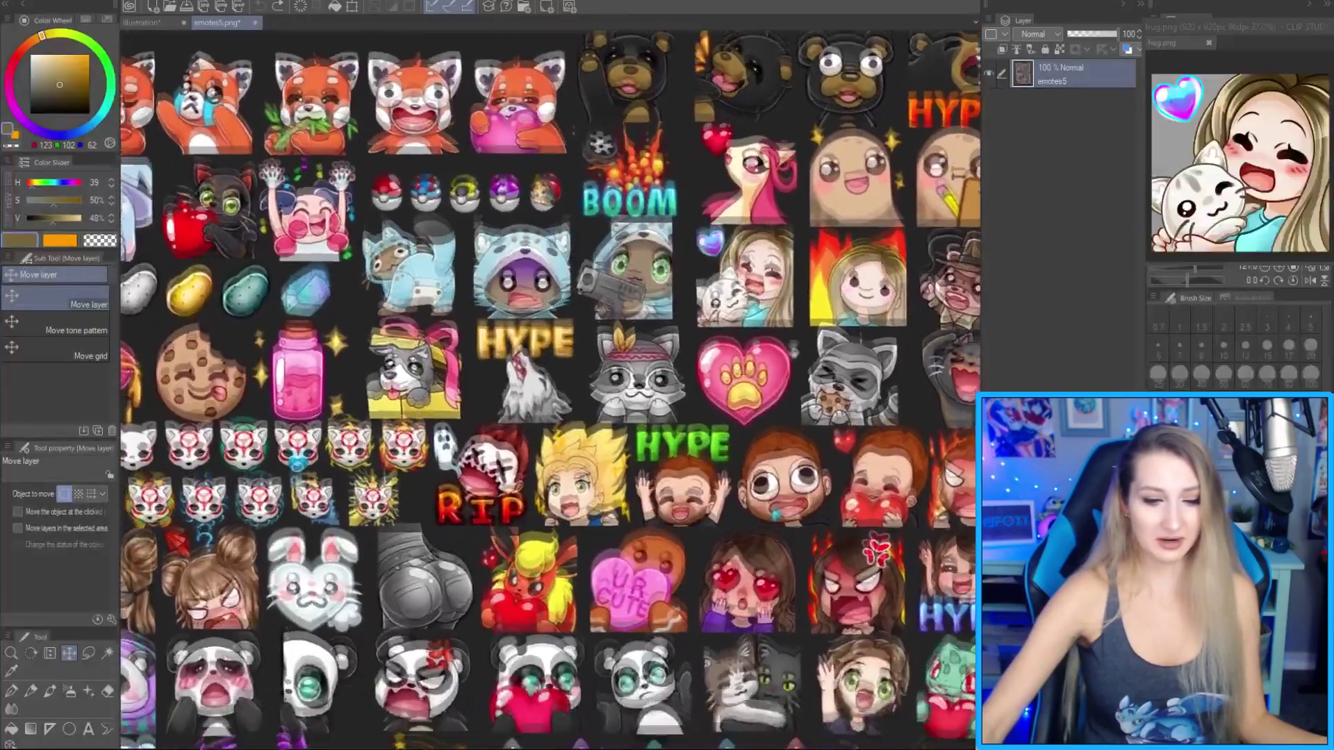
pyautogui.moveTo(549, 389); pyautogui.dragTo(419, 243)
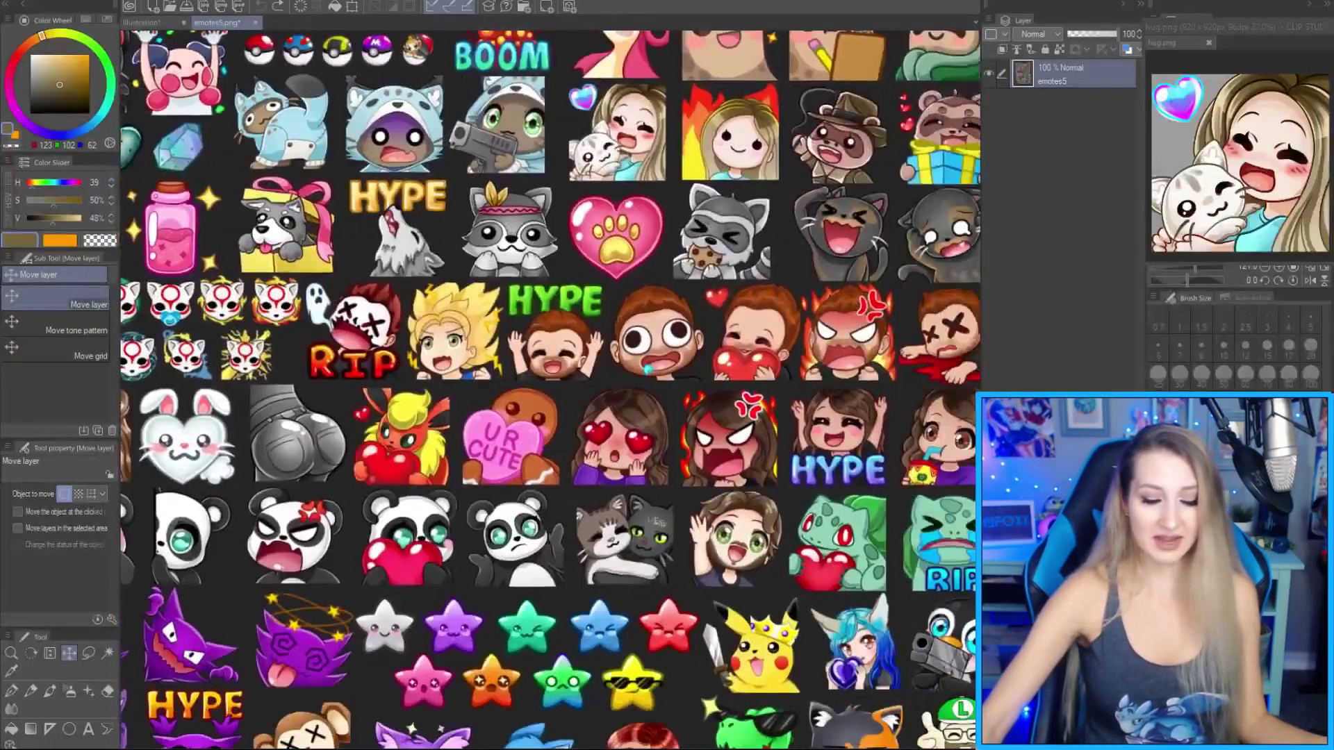
pyautogui.scroll(2, 679, 528)
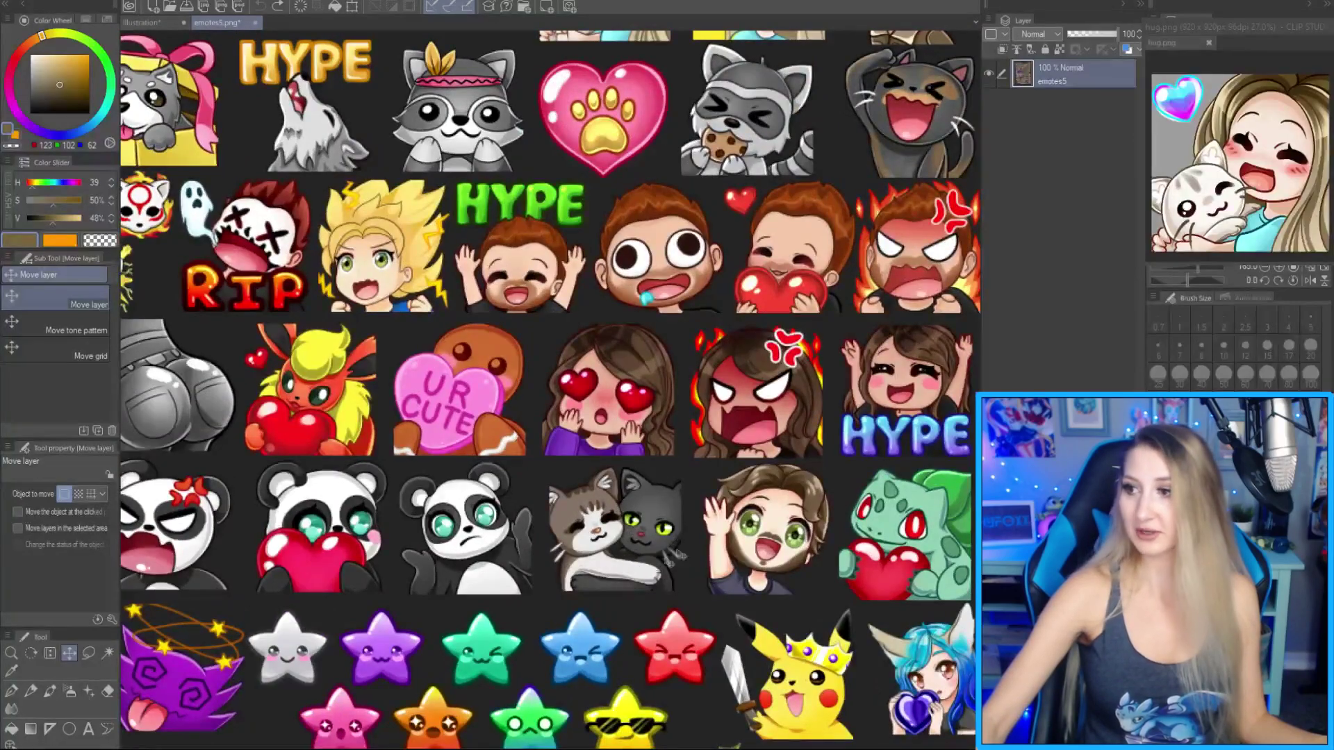
pyautogui.scroll(-1, 619, 512)
pyautogui.scroll(-4, 619, 513)
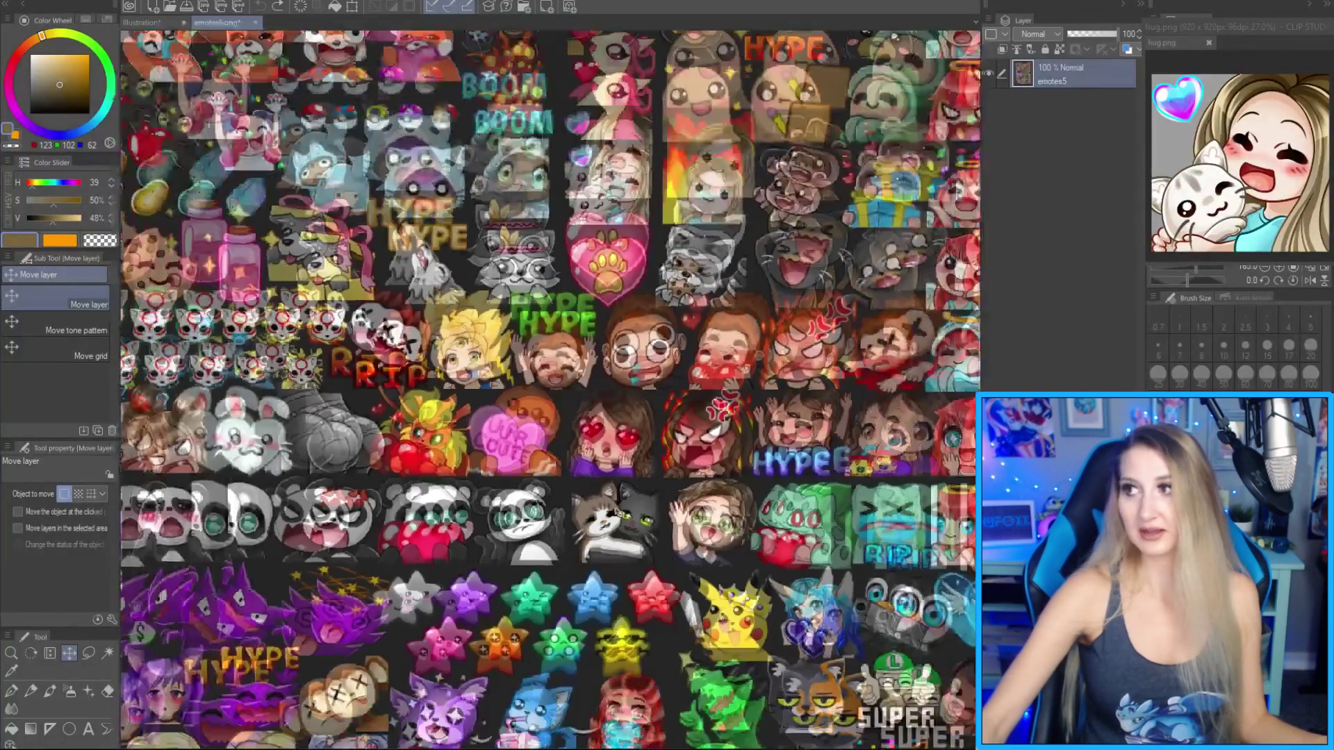
pyautogui.scroll(3, 656, 141)
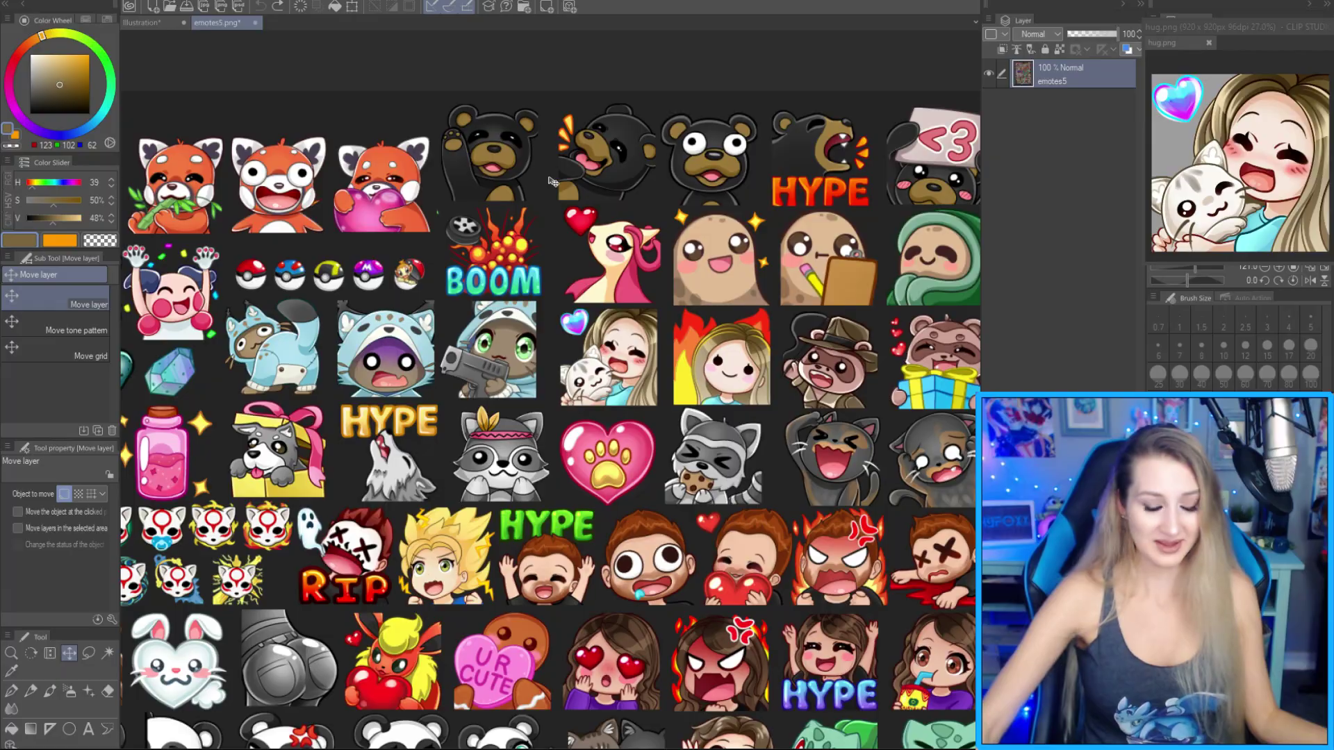
pyautogui.scroll(-6, 552, 181)
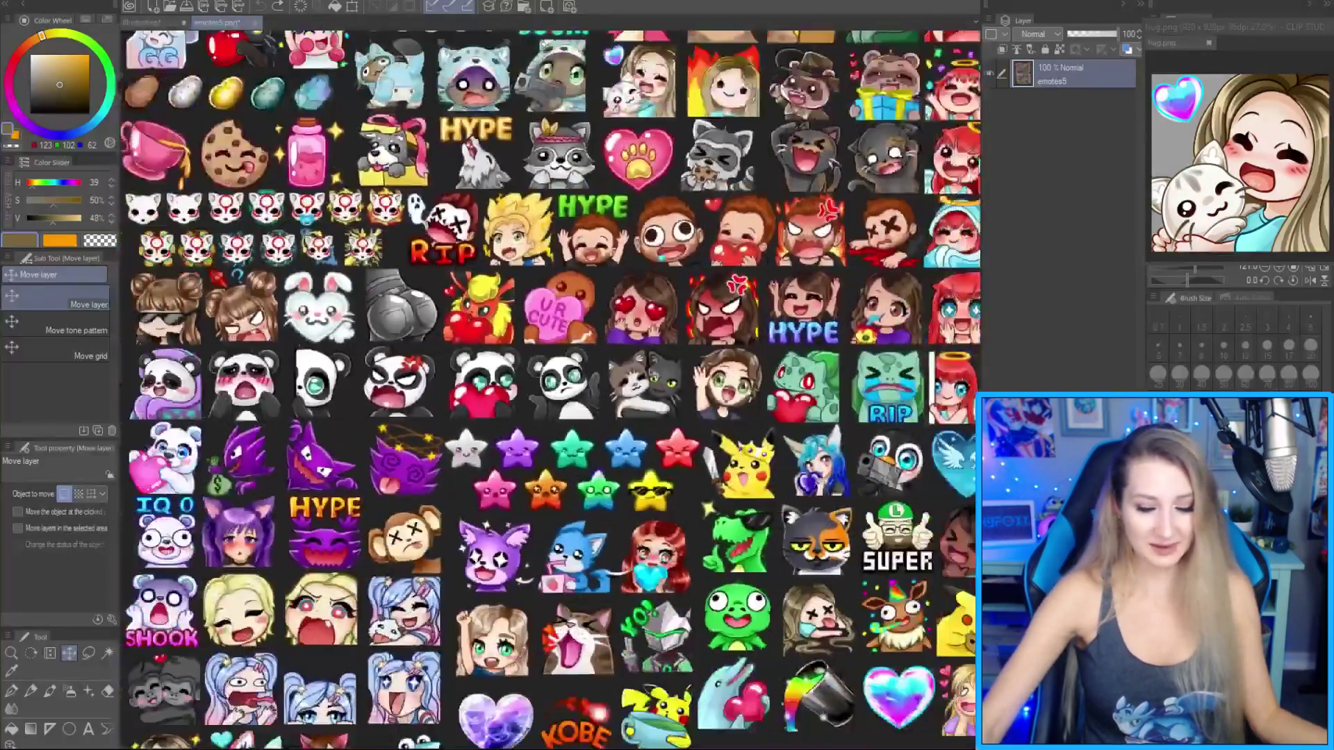
pyautogui.scroll(-1, 653, 376)
pyautogui.moveTo(700, 588); pyautogui.dragTo(691, 433)
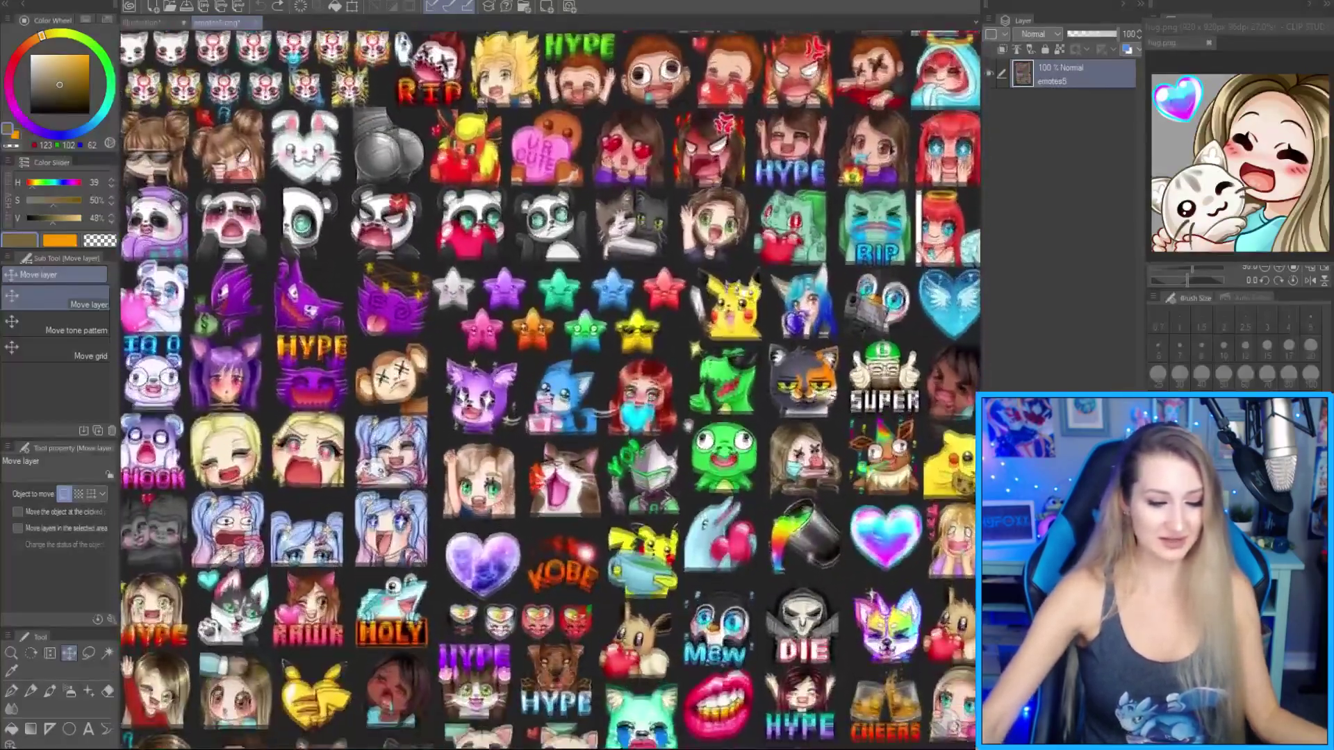
pyautogui.scroll(-2, 615, 509)
pyautogui.scroll(-3, 567, 386)
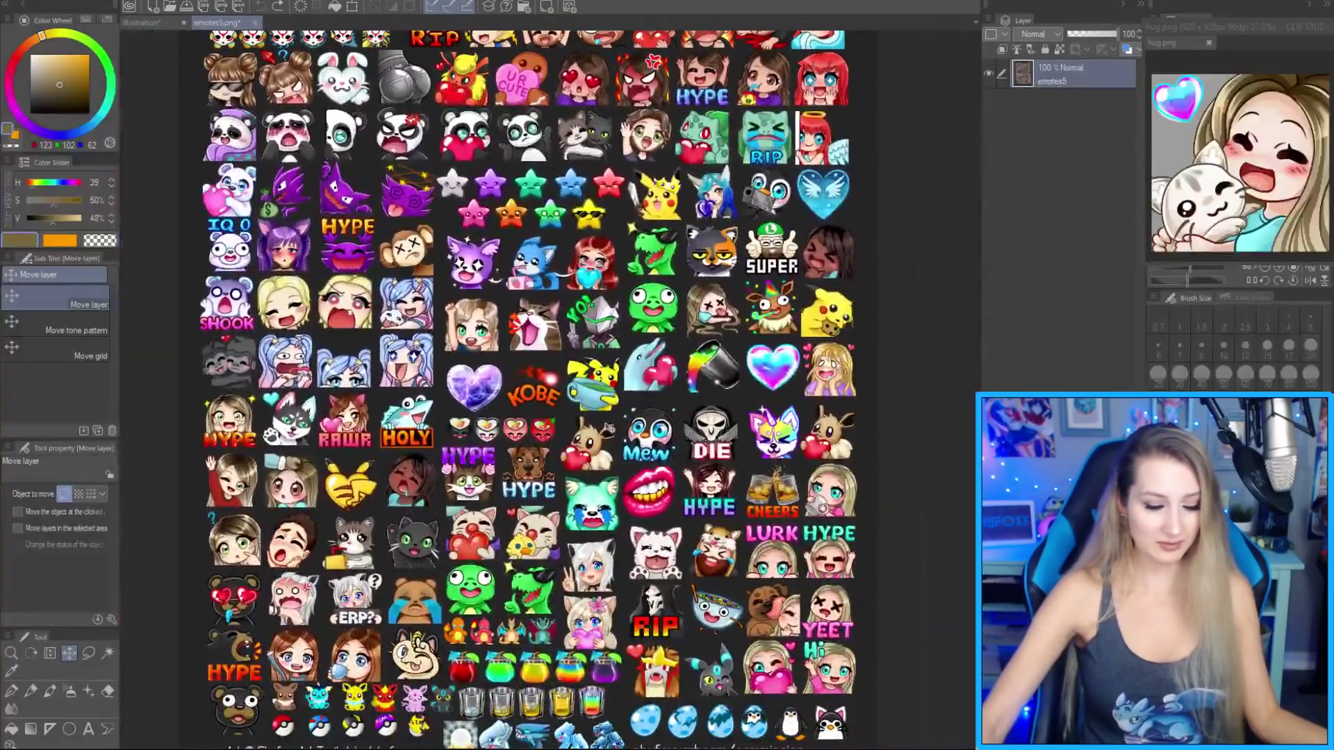
pyautogui.scroll(5, 528, 389)
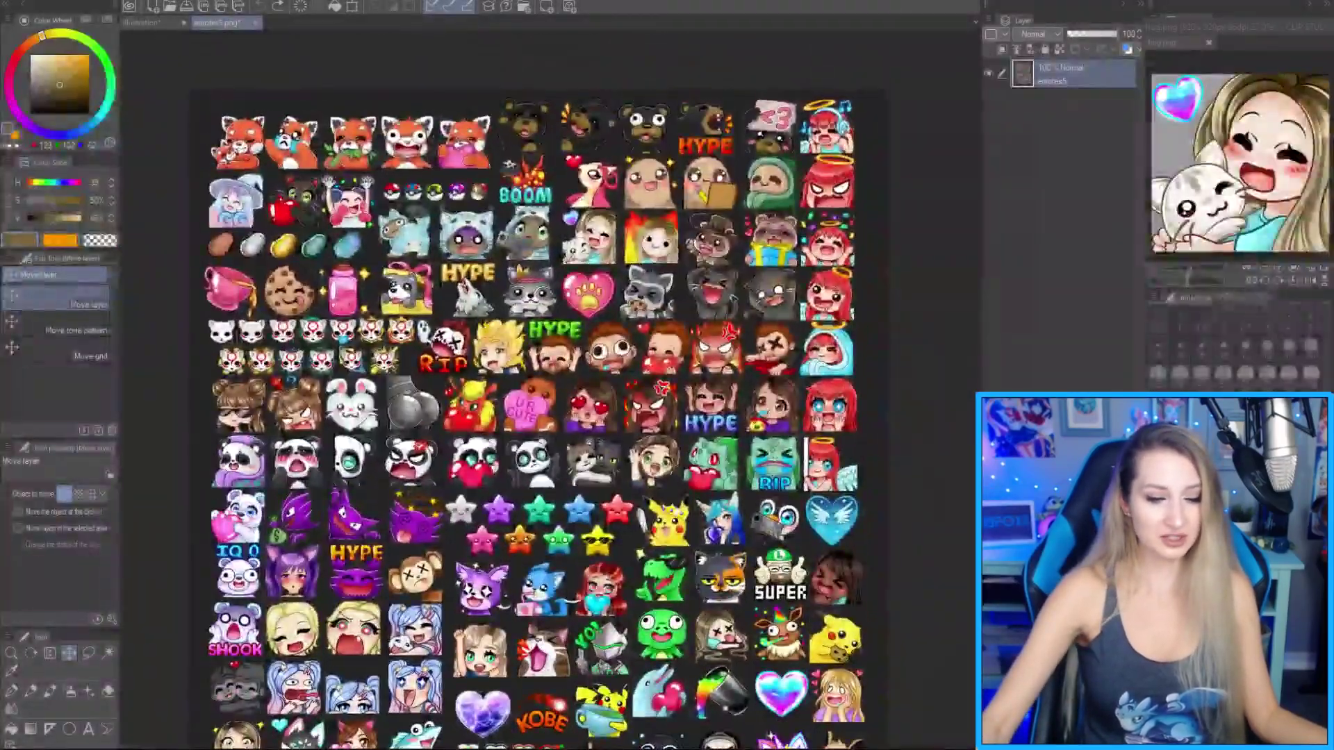
# Return to the emote illustration and try another dark brown shading stroke at the hair parting with the G-pen.
pyautogui.click(150, 22)
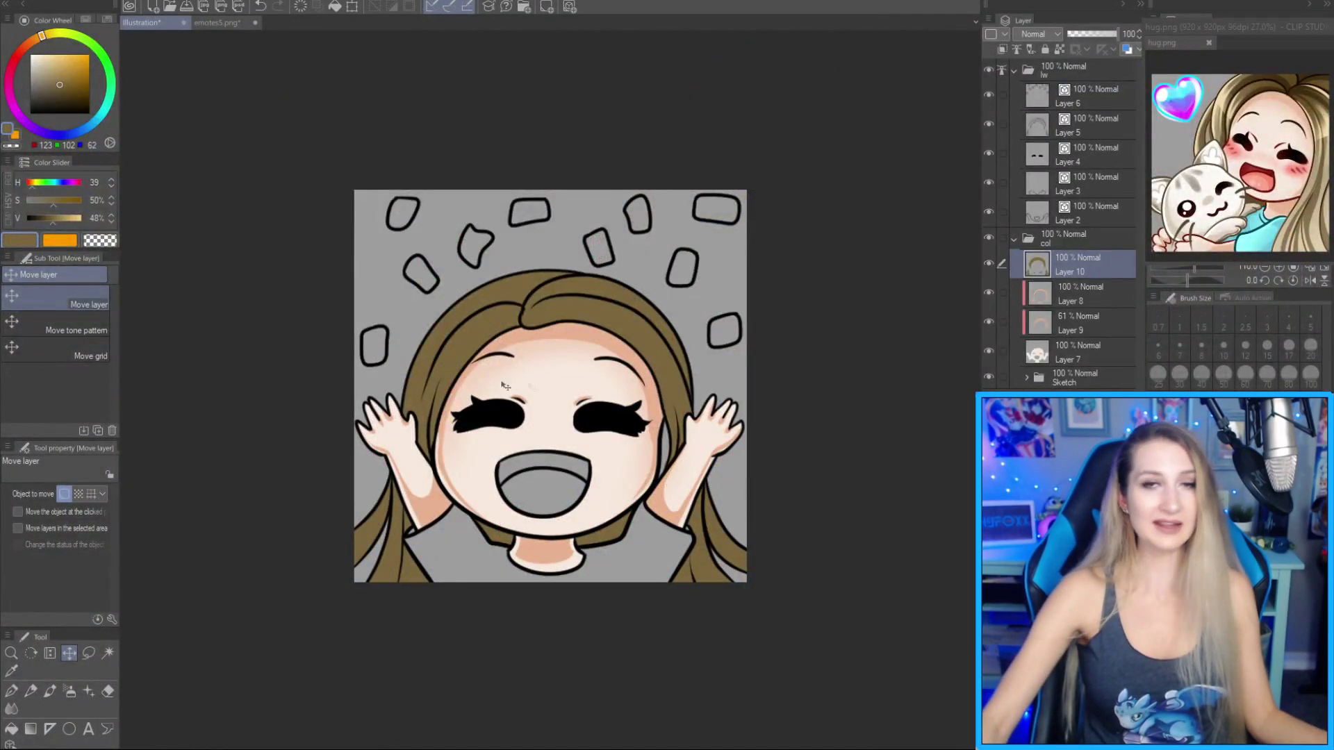
pyautogui.scroll(-2, 754, 424)
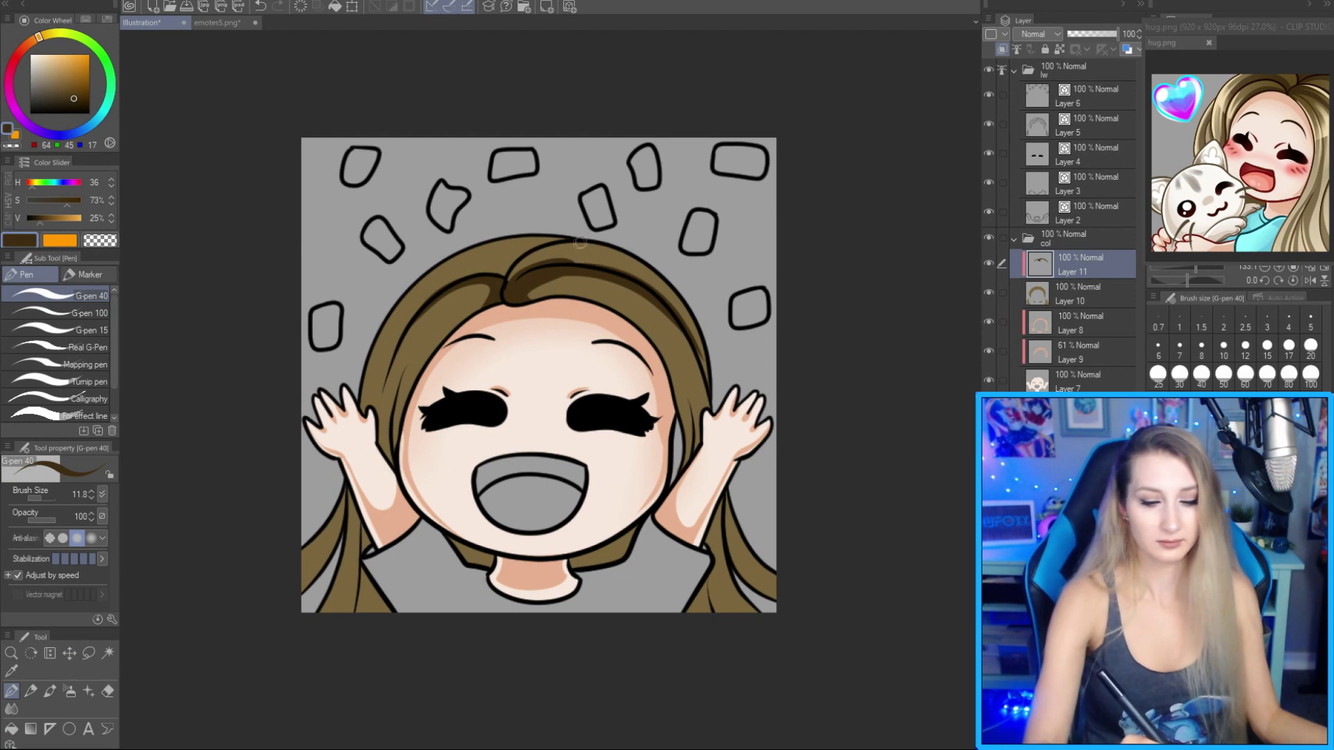
pyautogui.moveTo(589, 236)
pyautogui.mouseDown()
pyautogui.moveTo(505, 292)
pyautogui.moveTo(526, 255)
pyautogui.moveTo(628, 254)
pyautogui.moveTo(586, 238)
pyautogui.moveTo(563, 256)
pyautogui.moveTo(659, 290)
pyautogui.moveTo(566, 254)
pyautogui.mouseUp()
pyautogui.hotkey('ctrl', 'z')
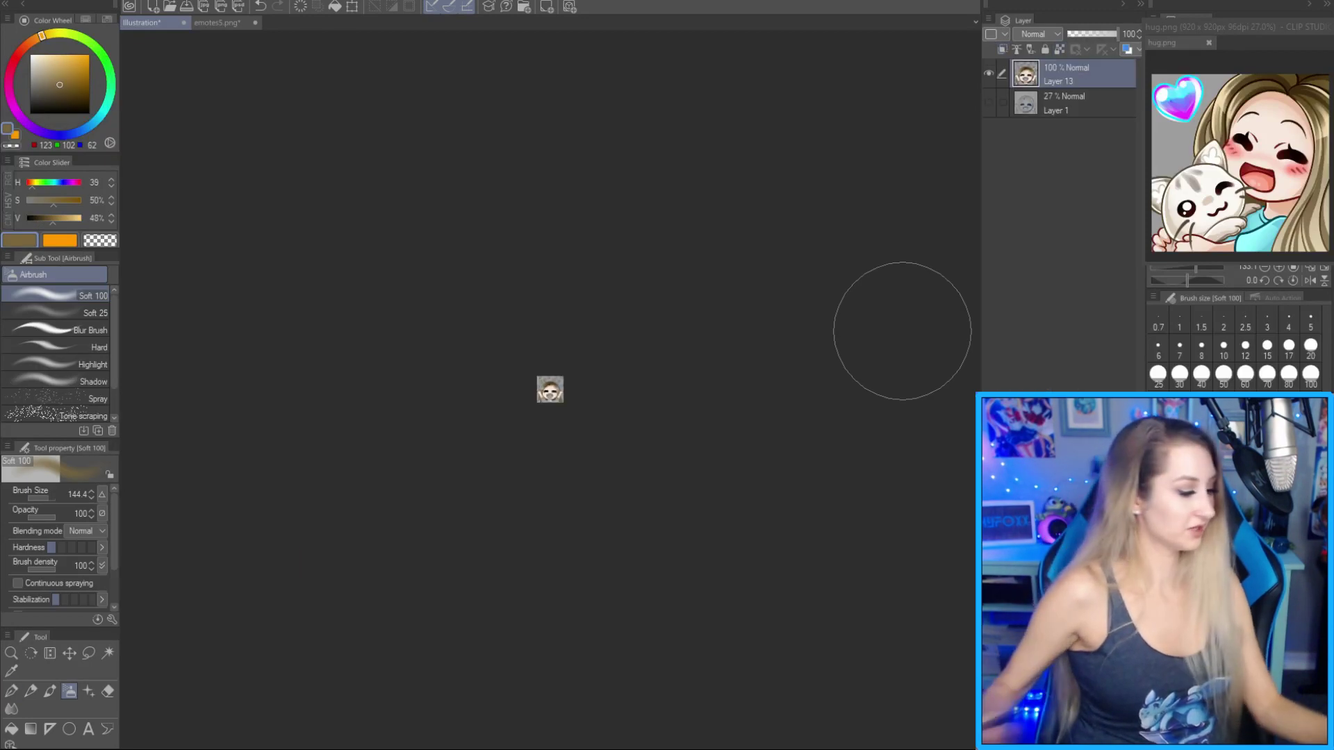
# Check the shaded emote at miniature size and undo its resizing and layer merge.
pyautogui.hotkey('ctrl', '-')
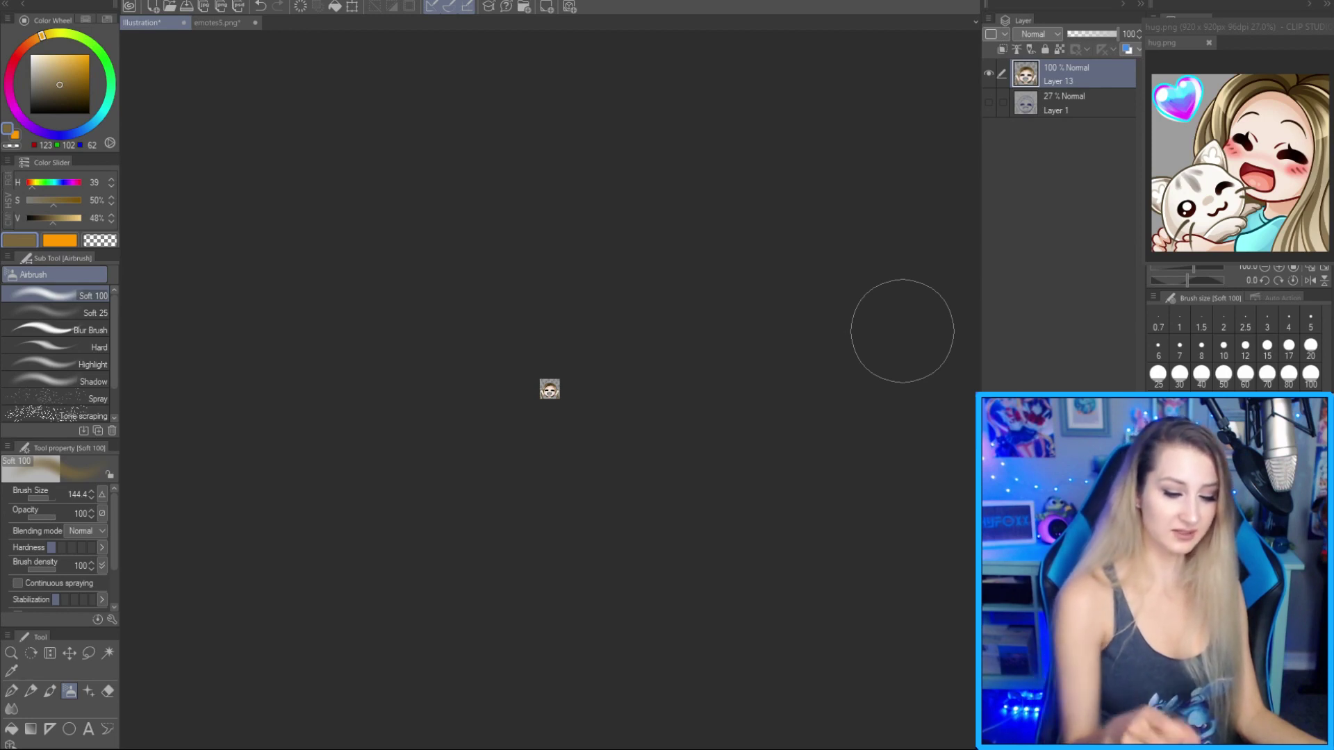
pyautogui.hotkey('ctrl', 'z')
pyautogui.hotkey('ctrl', 'z')
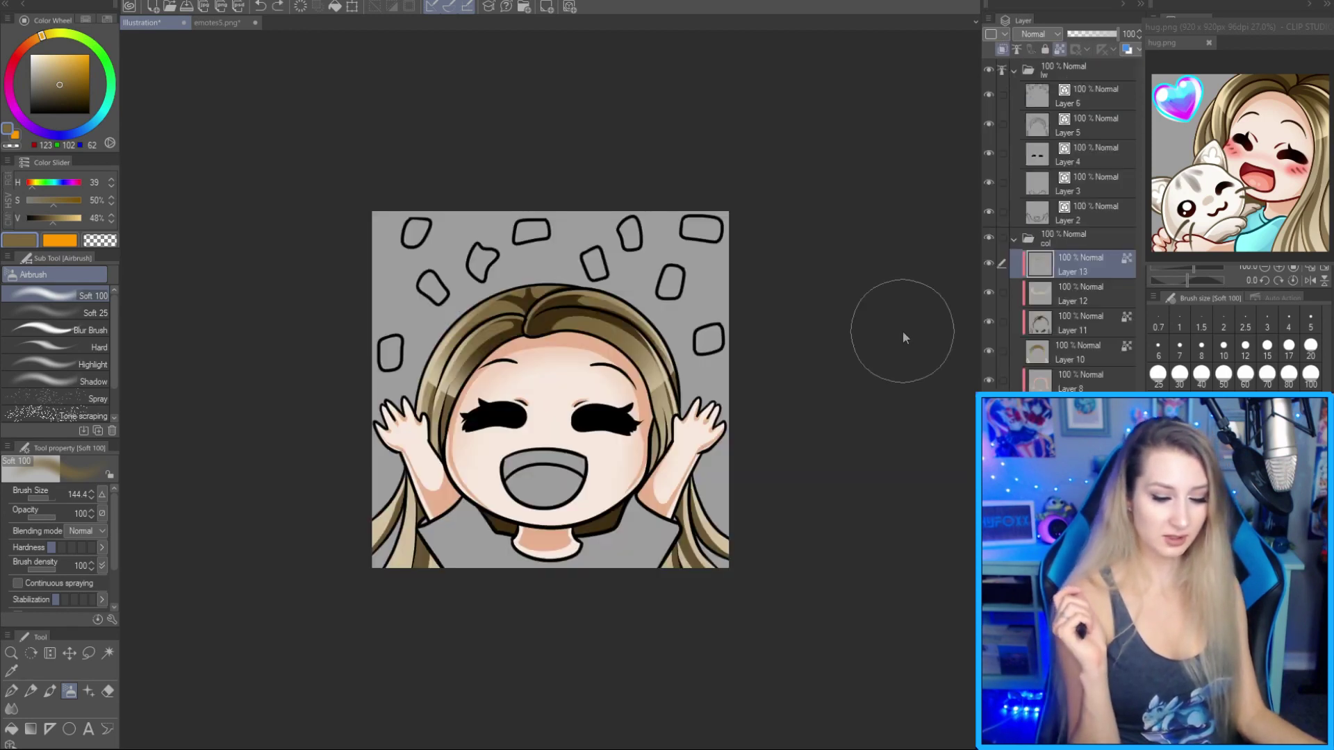
pyautogui.hotkey('ctrl', 'y')
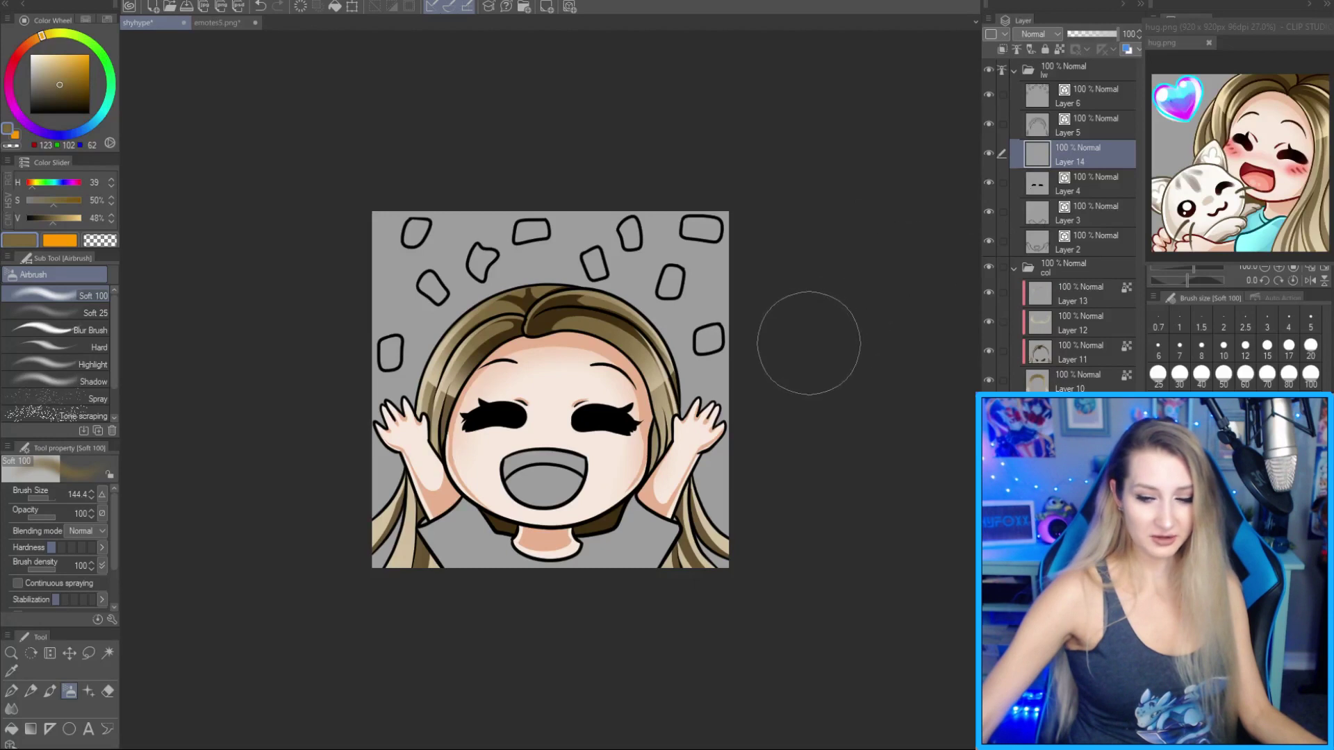
# Clip the new layer to the closed-eyes layer and airbrush dark red onto both eyes with the Soft 25 airbrush.
pyautogui.moveTo(808, 342)
pyautogui.mouseDown()
pyautogui.moveTo(853, 345)
pyautogui.moveTo(828, 356)
pyautogui.mouseUp()
pyautogui.hotkey('ctrl', 'alt', 'g')
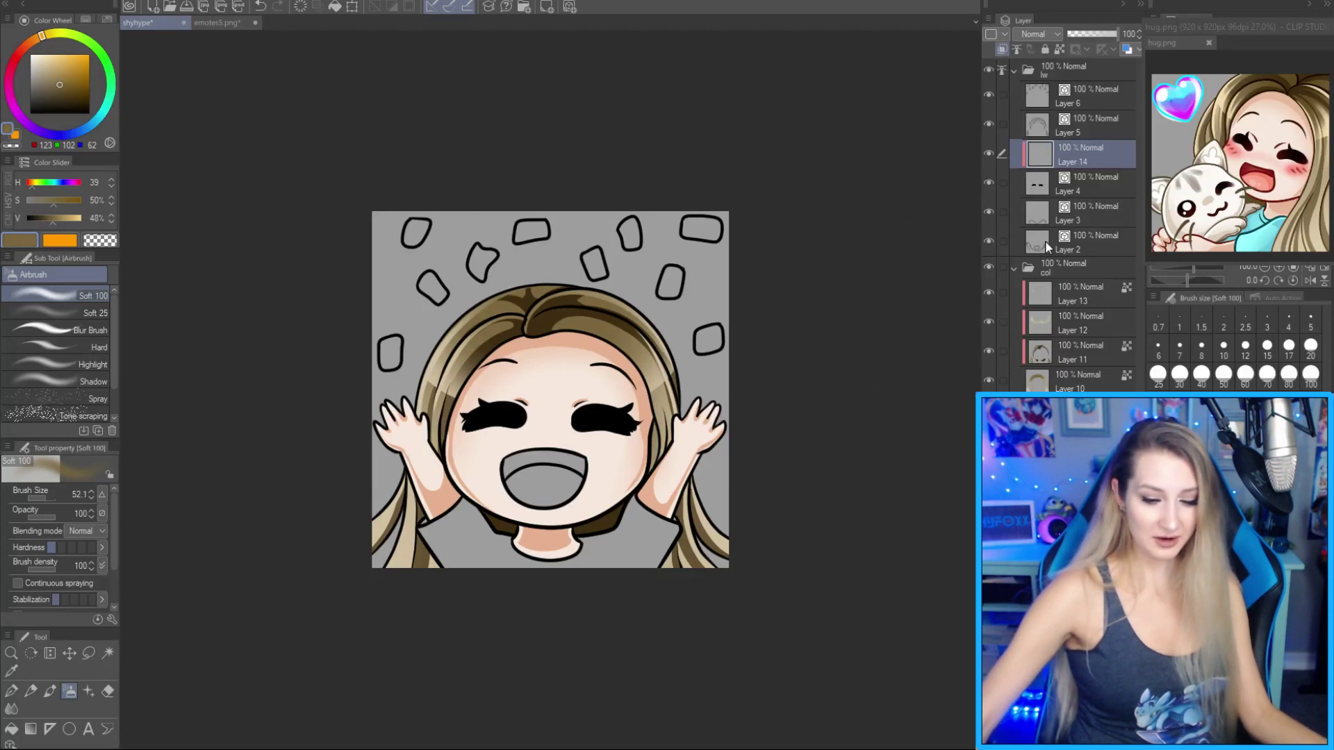
pyautogui.click(89, 83)
pyautogui.click(84, 86)
pyautogui.click(95, 313)
pyautogui.moveTo(362, 327)
pyautogui.mouseDown()
pyautogui.moveTo(565, 744)
pyautogui.moveTo(610, 639)
pyautogui.moveTo(577, 660)
pyautogui.mouseUp()
pyautogui.scroll(5, 537, 432)
pyautogui.scroll(-3, 544, 420)
pyautogui.moveTo(544, 421)
pyautogui.mouseDown()
pyautogui.moveTo(529, 398)
pyautogui.moveTo(528, 409)
pyautogui.moveTo(541, 370)
pyautogui.moveTo(592, 389)
pyautogui.moveTo(563, 441)
pyautogui.mouseUp()
pyautogui.press(']')
pyautogui.moveTo(666, 434); pyautogui.dragTo(659, 423)
pyautogui.moveTo(587, 382); pyautogui.dragTo(578, 393)
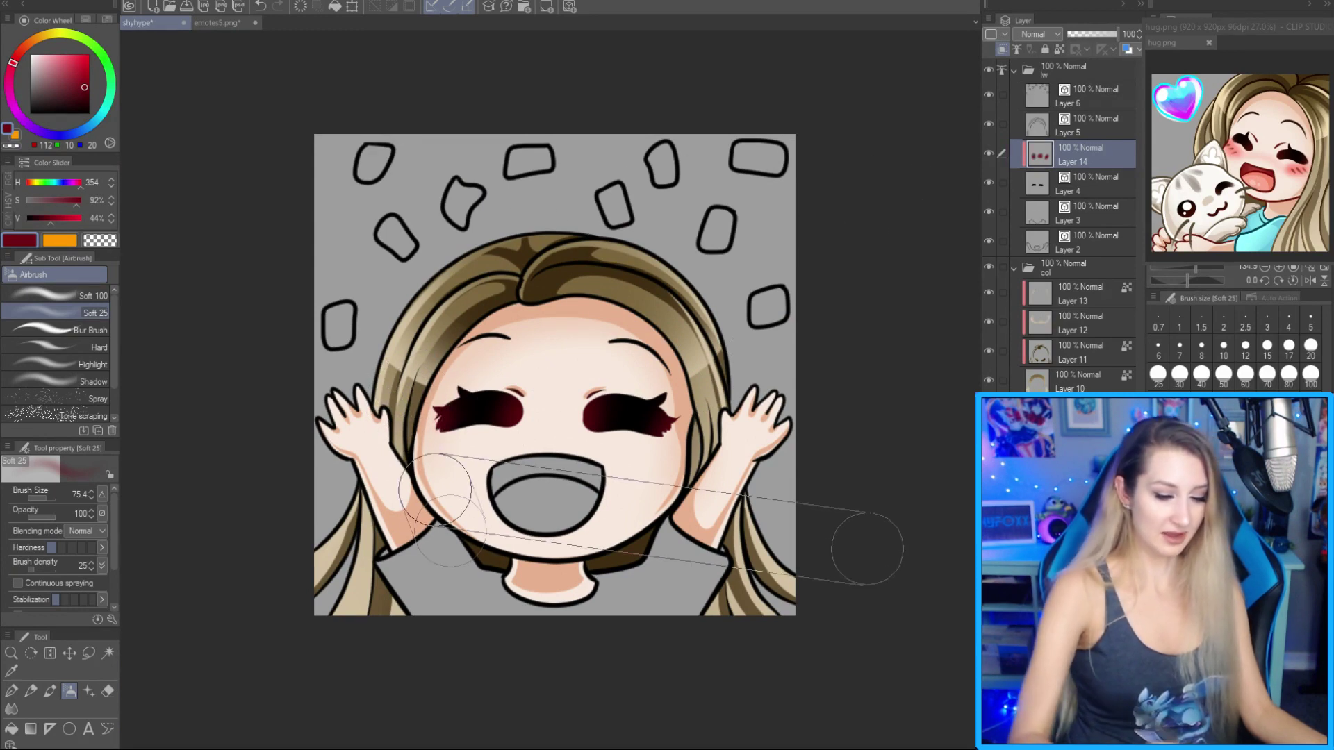
# Add another clipped layer and dab light pink highlights on both eyes with the Opaque watercolor brush.
pyautogui.hotkey('ctrl', 'shift', 'n')
pyautogui.click(47, 60)
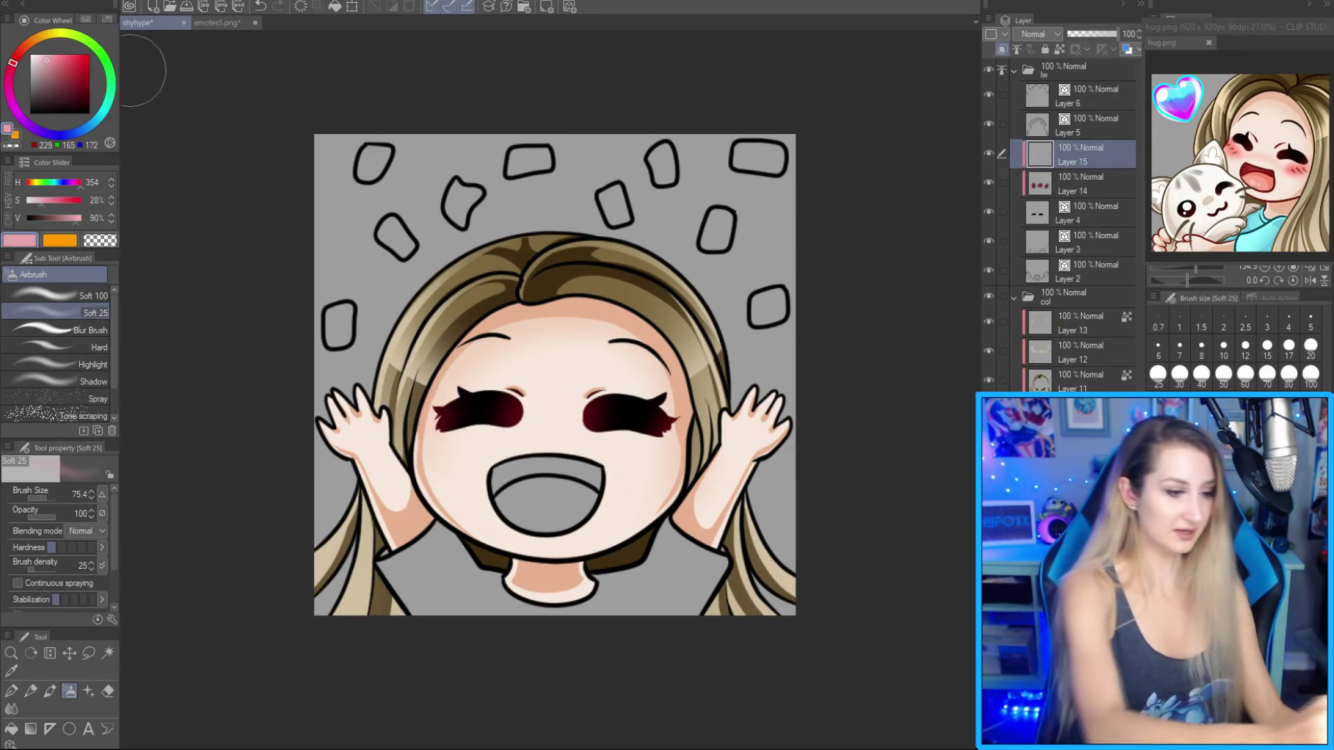
pyautogui.press('b')
pyautogui.click(616, 416)
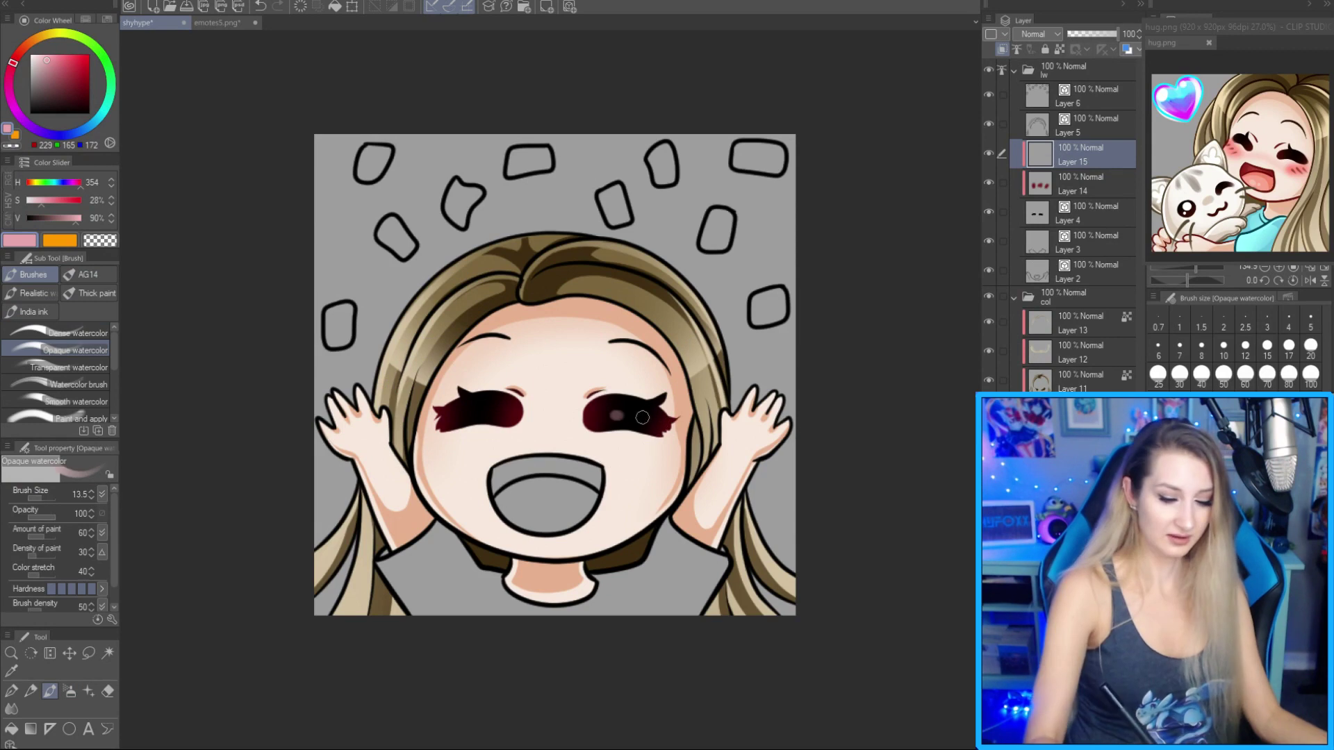
pyautogui.click(488, 409)
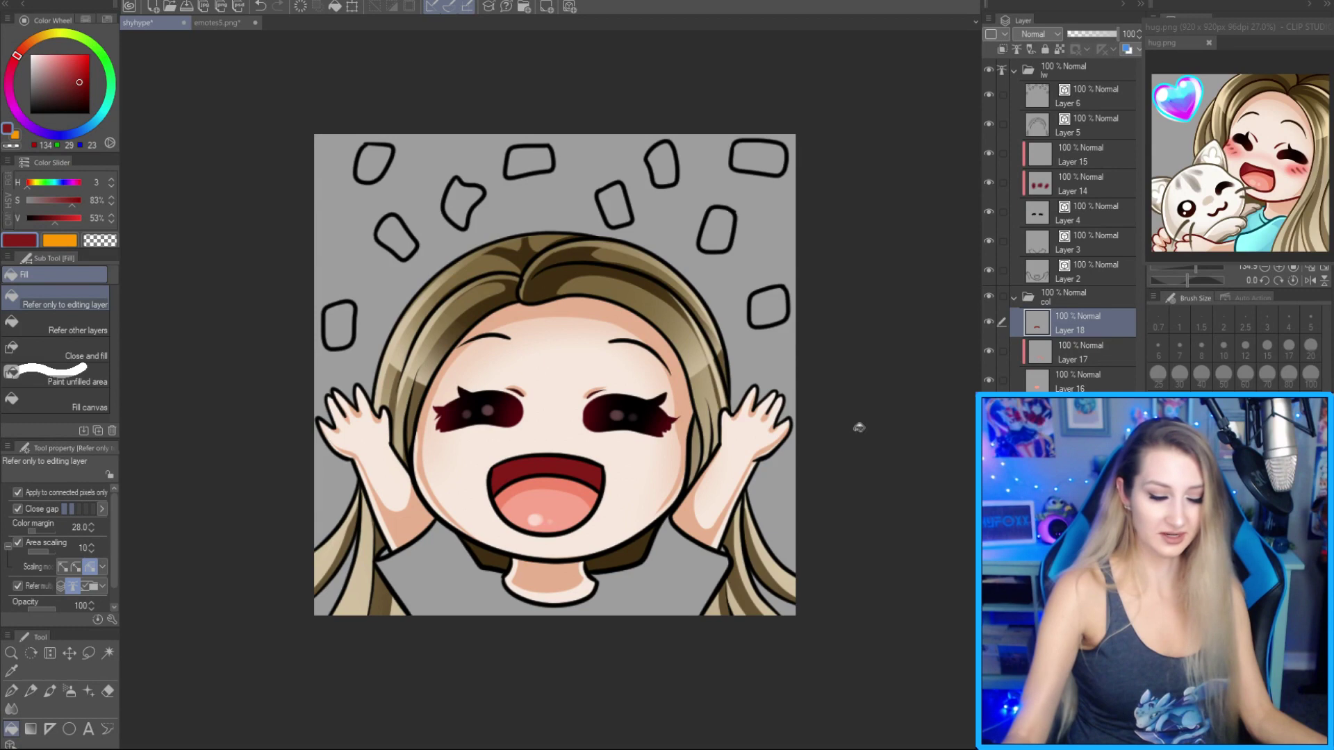
# Sample dark red from the reference emote's mouth, airbrush shading into the mouth interior on Layer 18, and save.
pyautogui.press('i')
pyautogui.click(1261, 164)
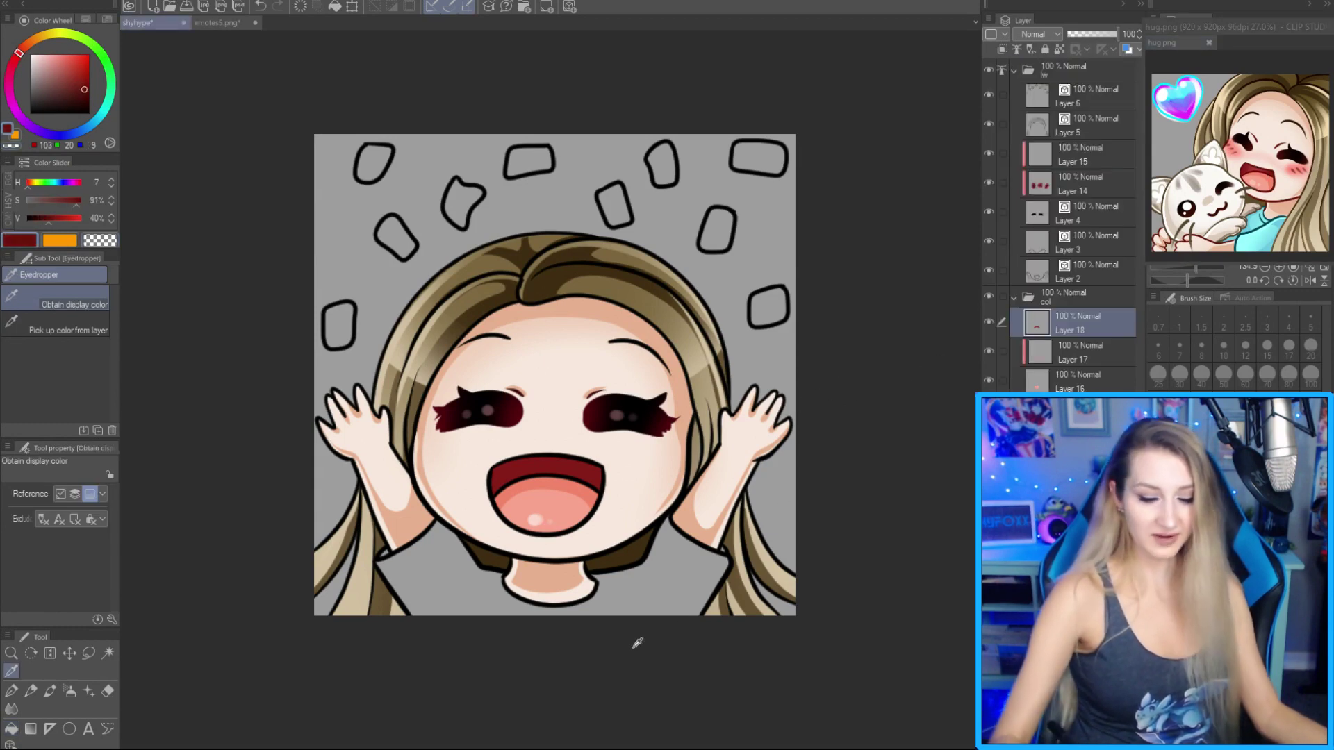
pyautogui.press('b')
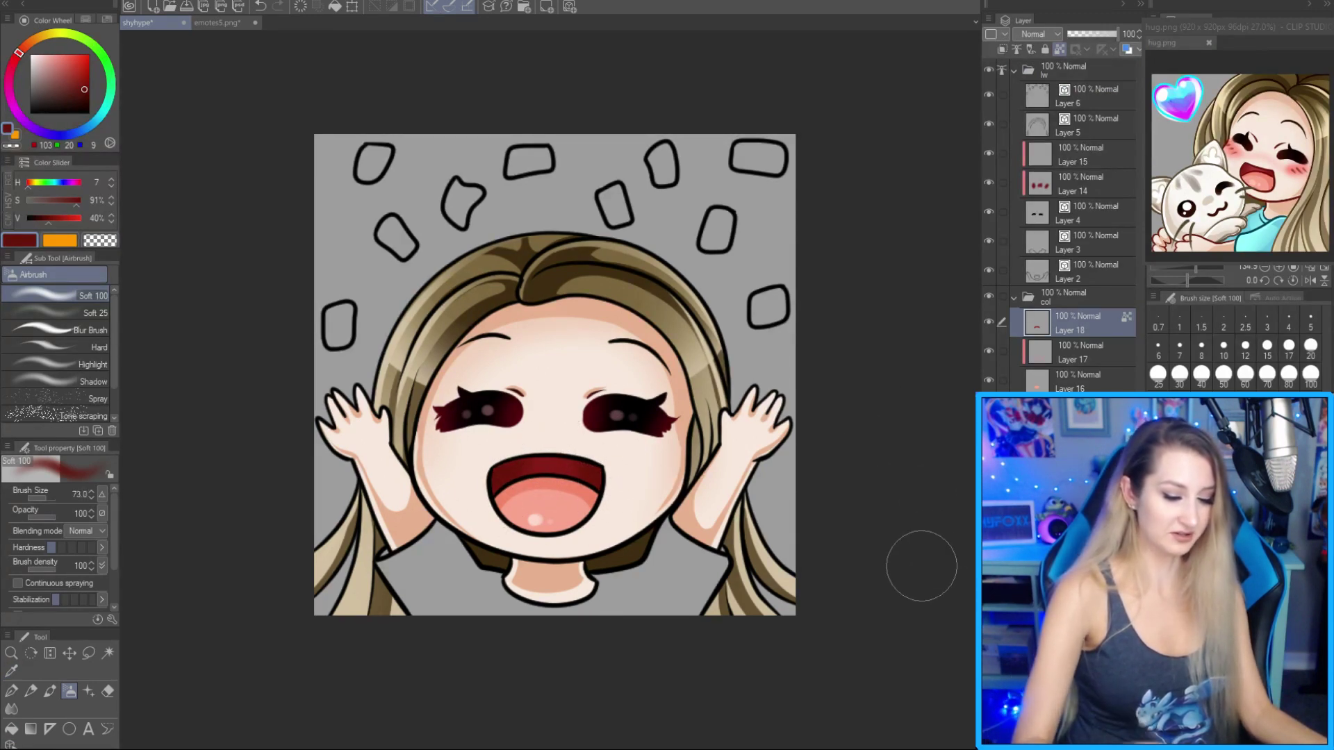
pyautogui.hotkey('ctrl', 's')
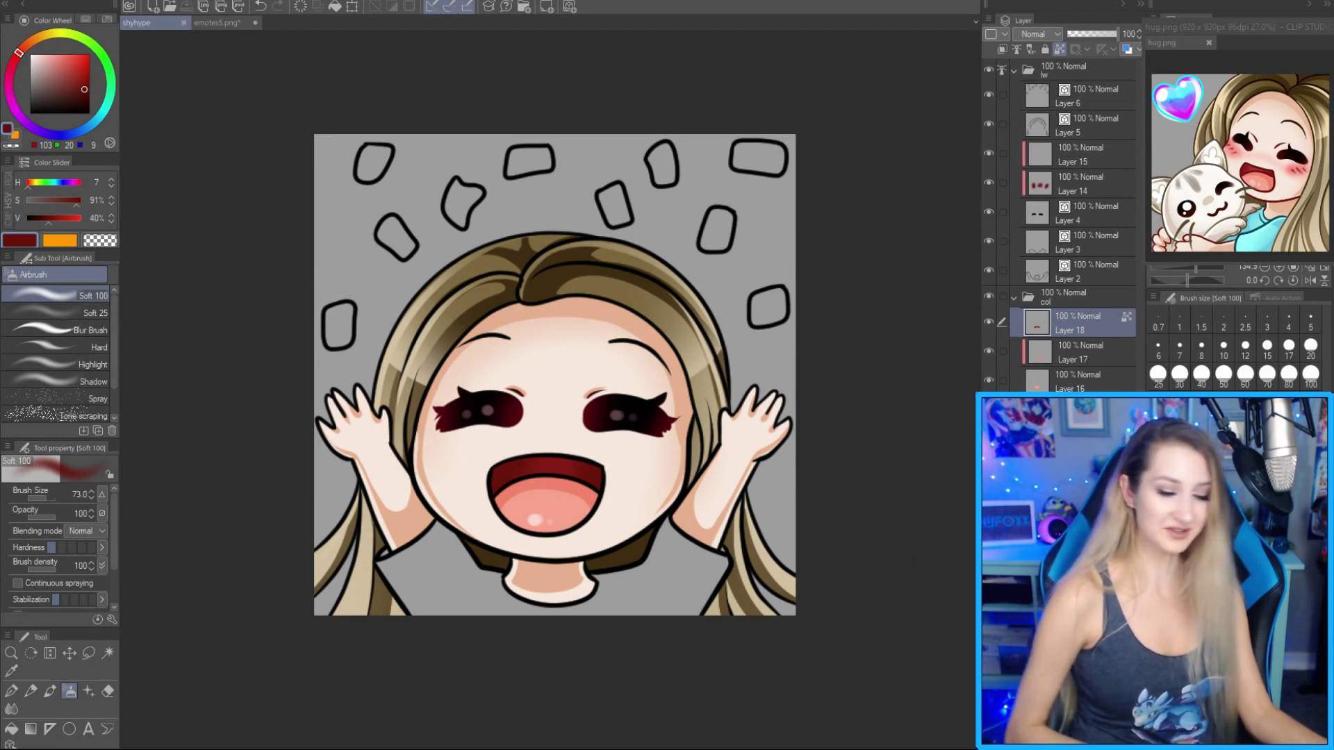
# Add a clipped layer for the tongue shading, and paint pink cheek blush and a light blue shirt using the reference emote's colours.
pyautogui.click(1102, 362)
pyautogui.hotkey('ctrl', 'shift', 'n')
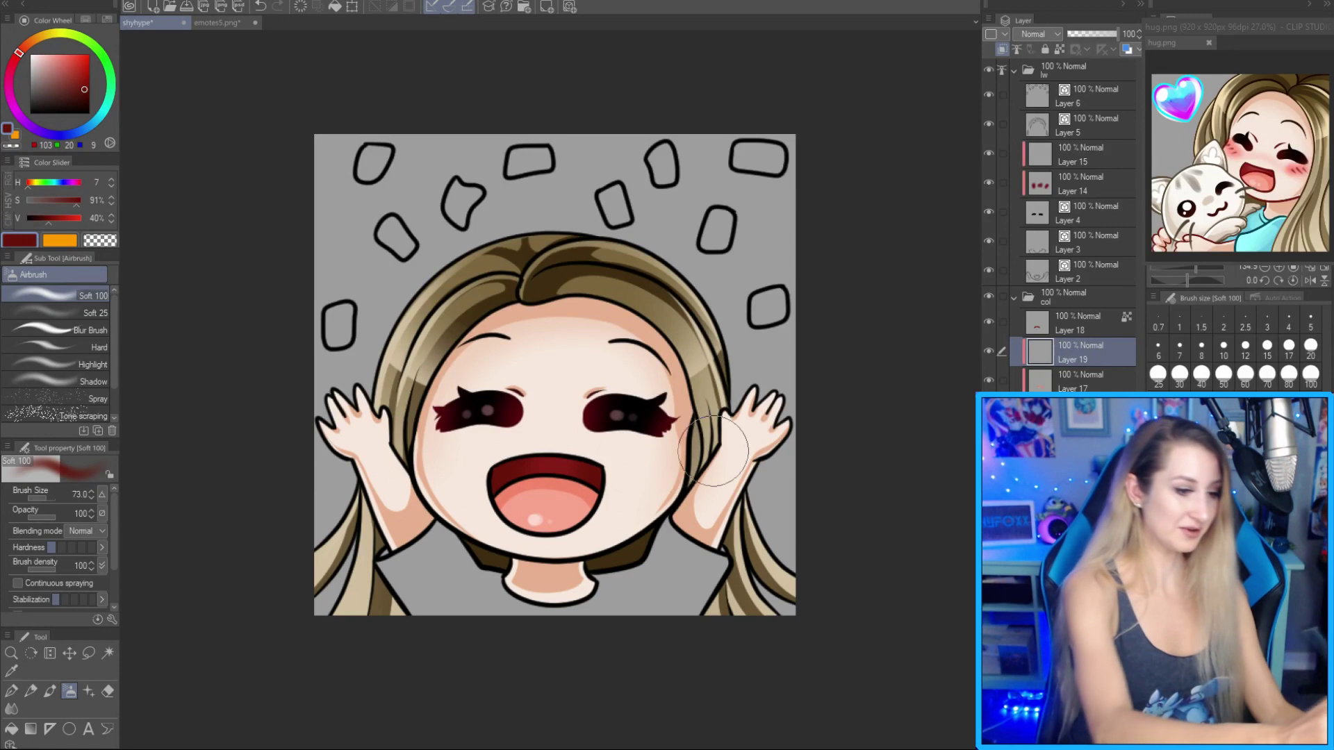
pyautogui.keyDown('alt'); pyautogui.click(549, 497); pyautogui.keyUp('alt')
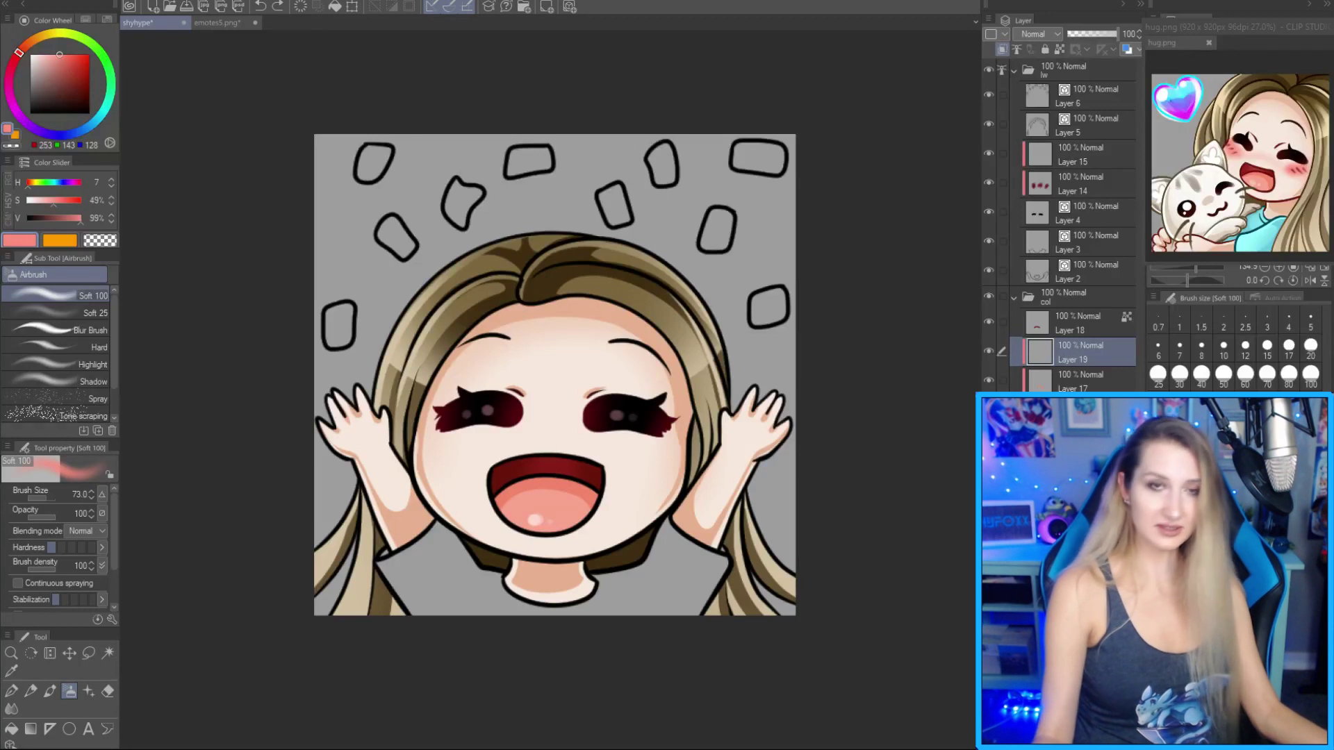
pyautogui.keyDown('alt'); pyautogui.click(1302, 167); pyautogui.keyUp('alt')
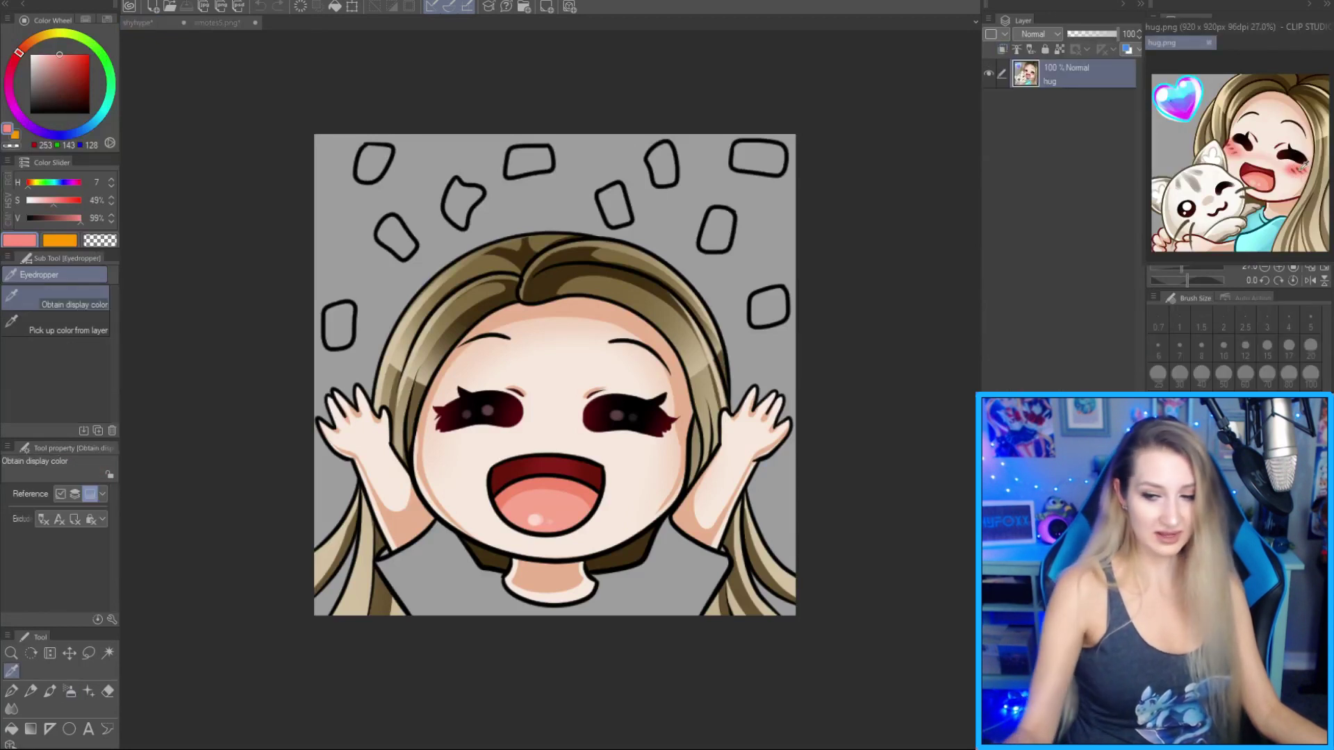
pyautogui.click(1285, 229)
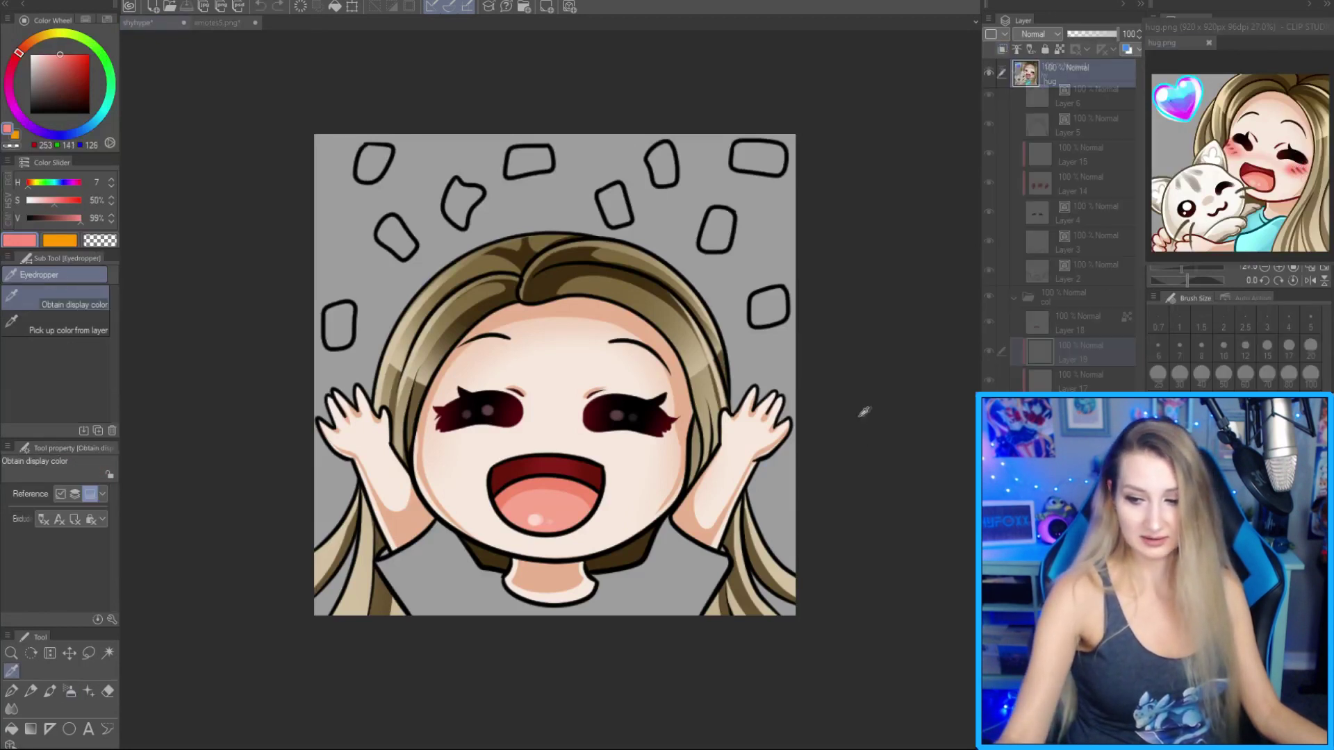
pyautogui.press('p')
# Recolour the face and arm outlines on Layer 2 to very dark red, hex 3C0101.
pyautogui.click(1094, 278)
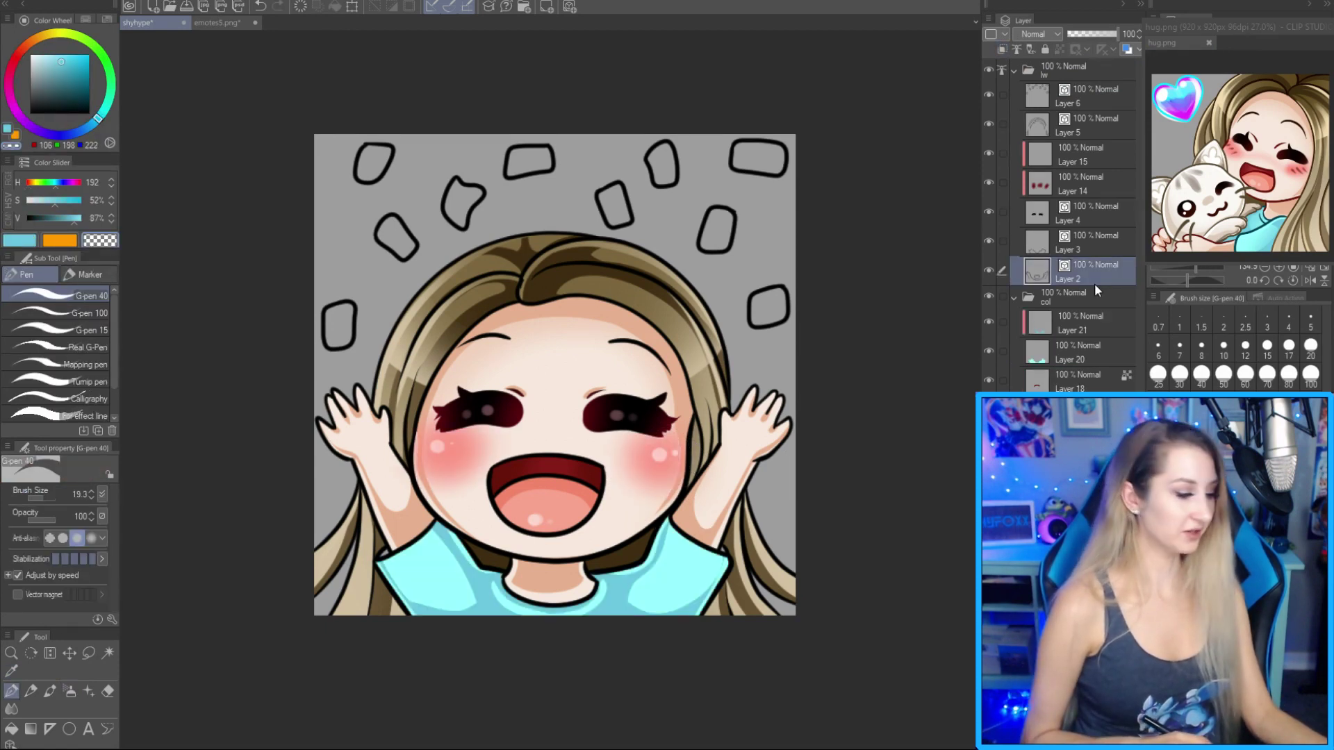
pyautogui.click(989, 272)
pyautogui.click(989, 271)
pyautogui.click(989, 272)
pyautogui.click(990, 272)
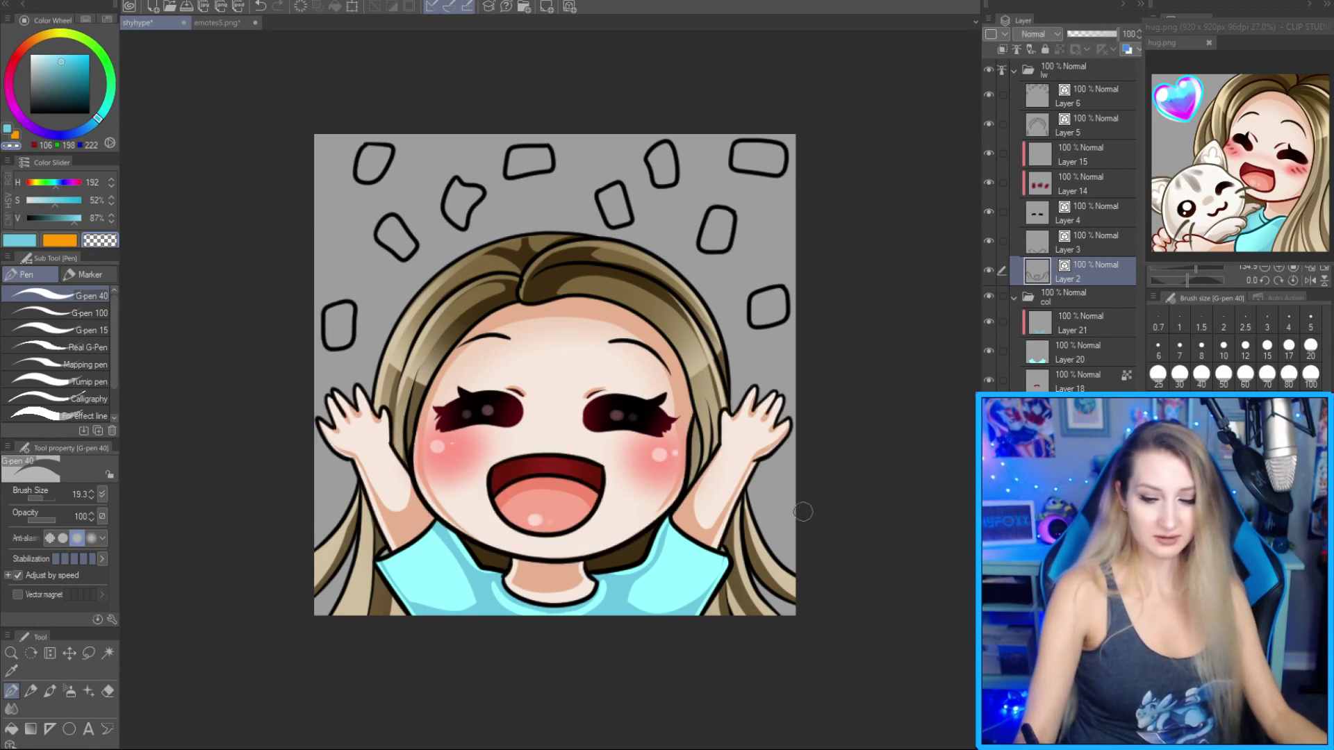
pyautogui.press('y')
pyautogui.click(80, 525)
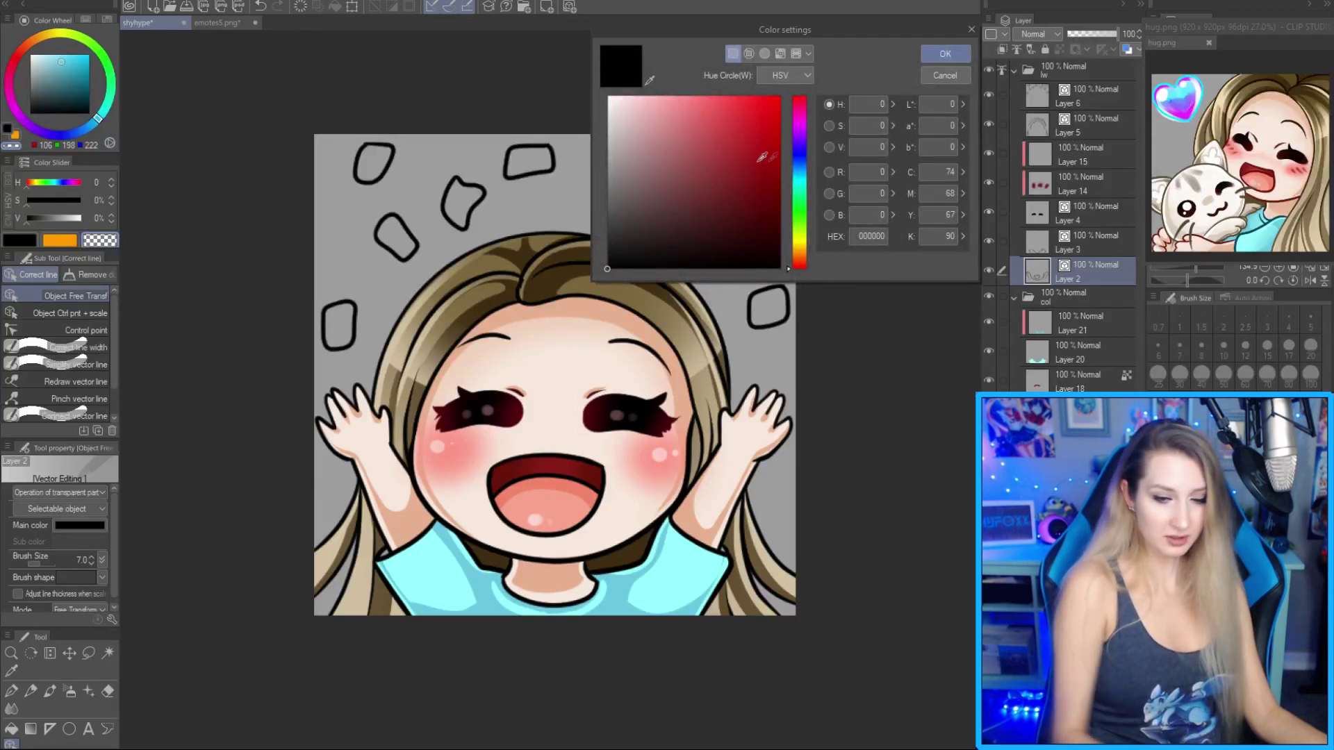
pyautogui.moveTo(768, 207); pyautogui.dragTo(777, 228)
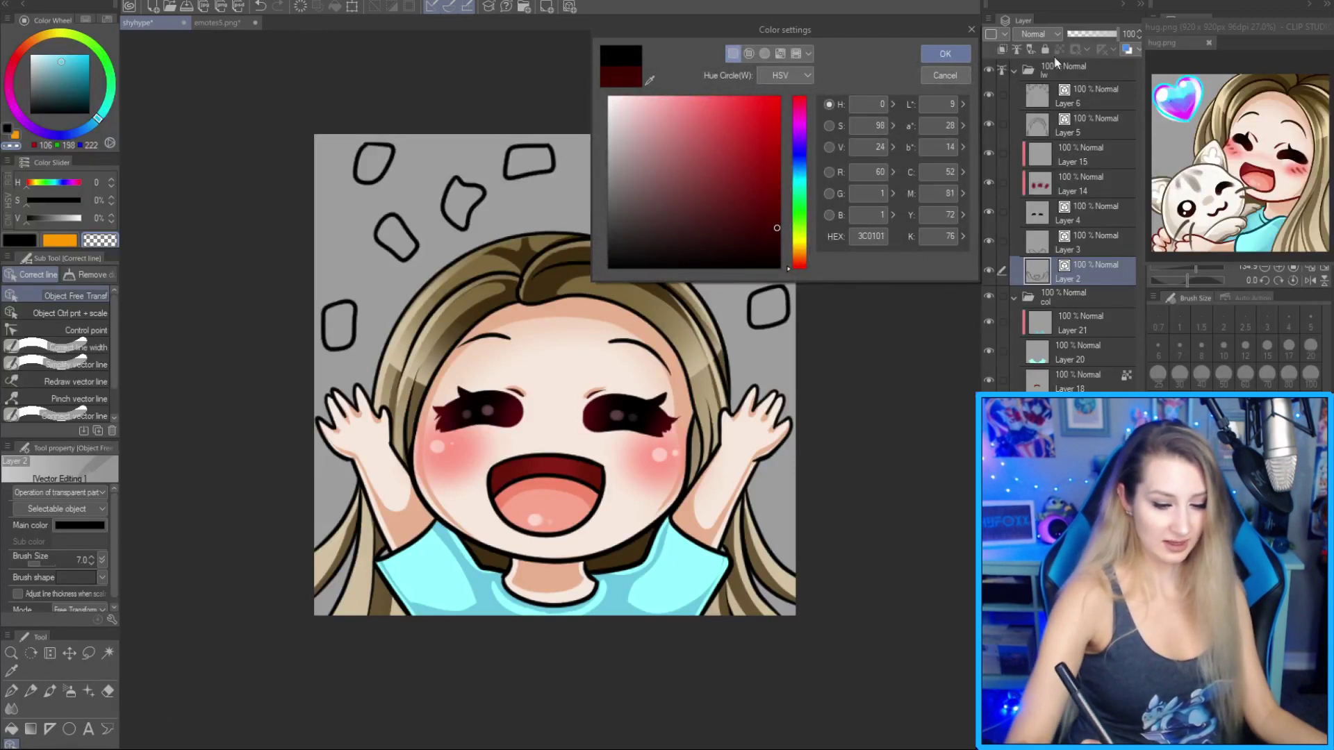
pyautogui.click(946, 54)
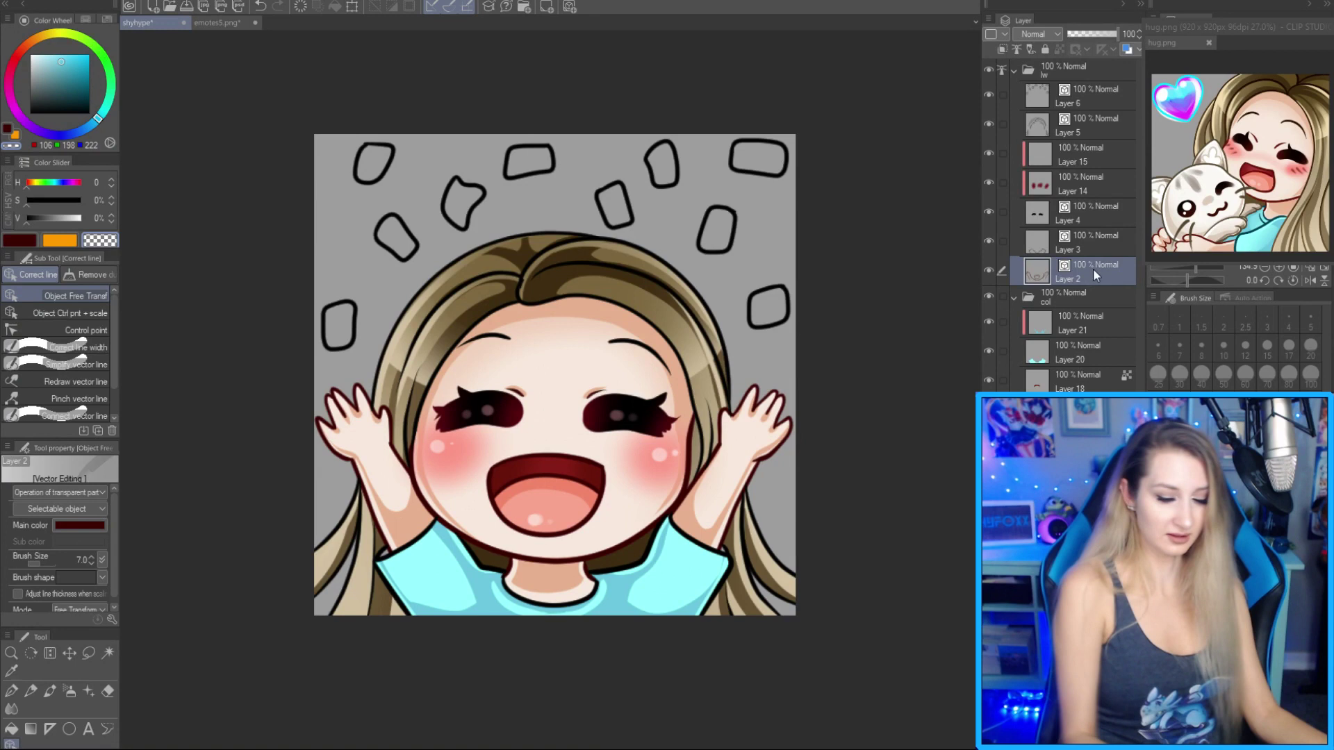
# Recolour the shirt outlines on Layer 3 to dark teal, hex 003D50, sampled from the reference emote's shirt.
pyautogui.click(1100, 247)
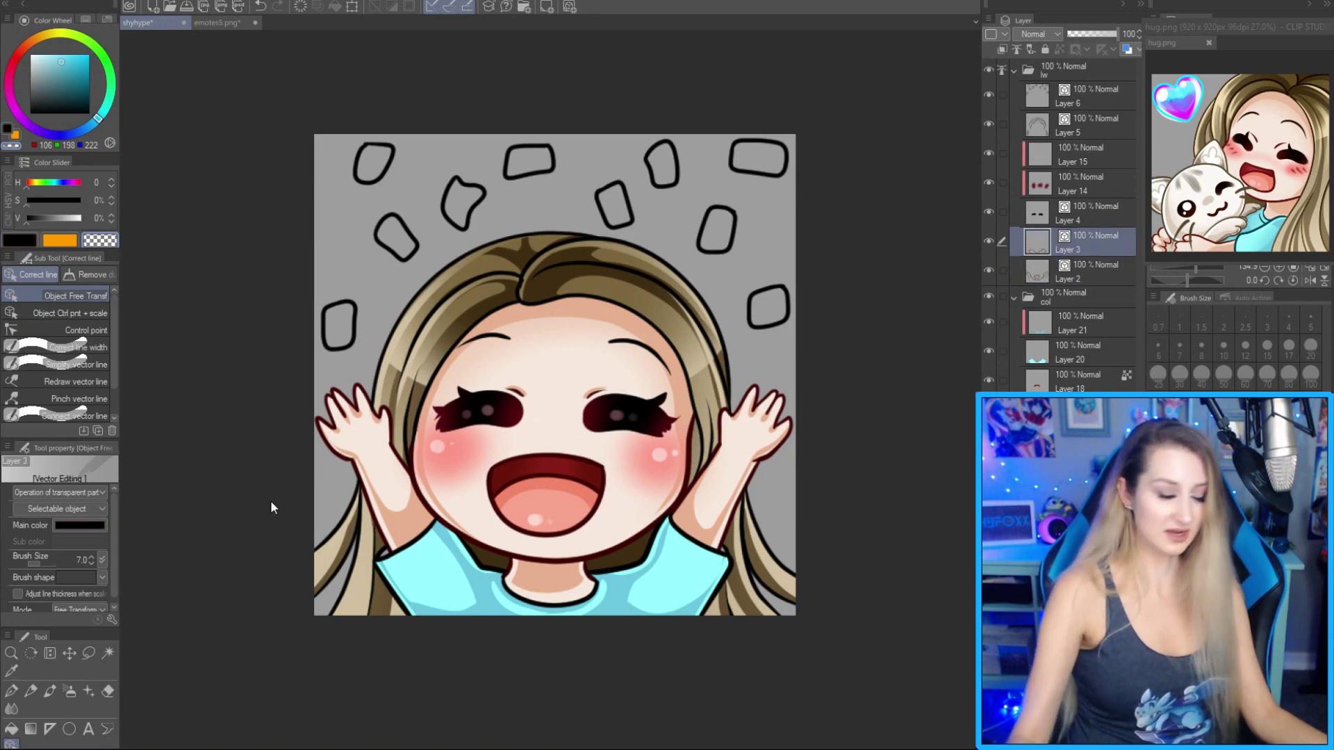
pyautogui.press('o')
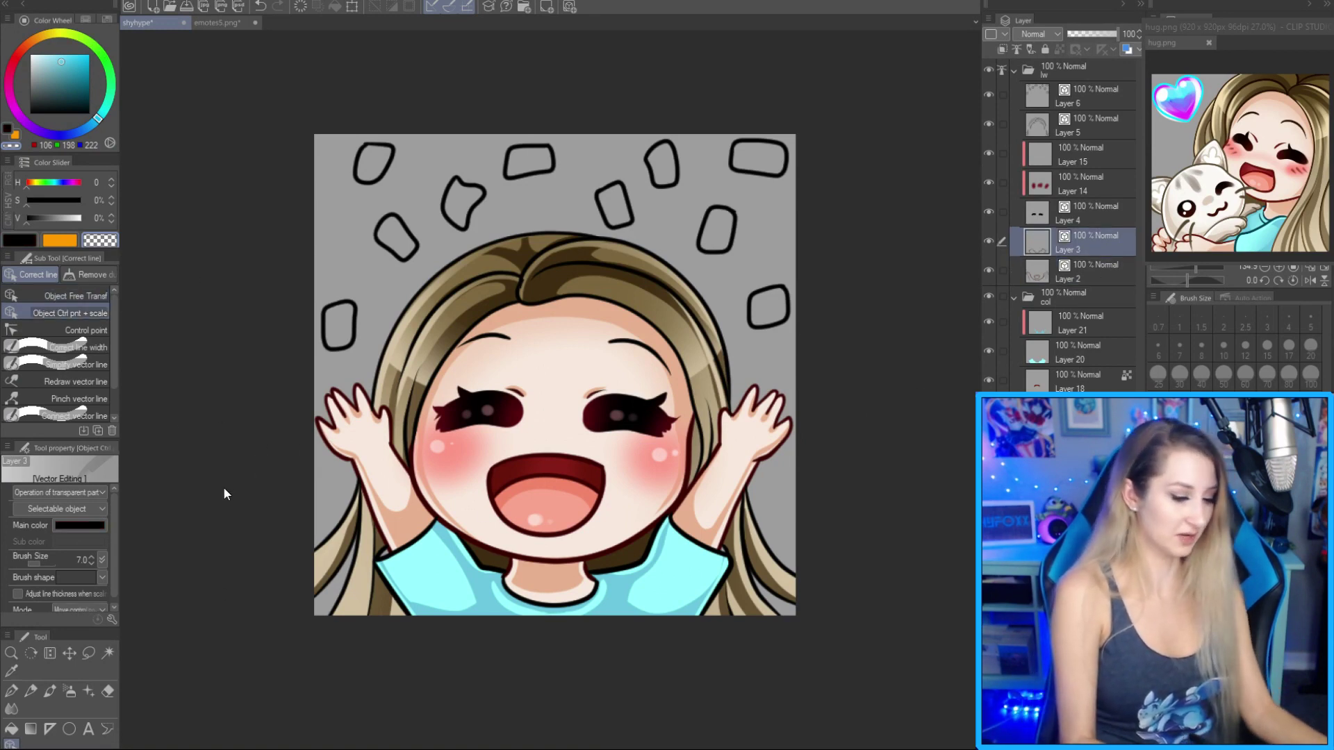
pyautogui.click(80, 525)
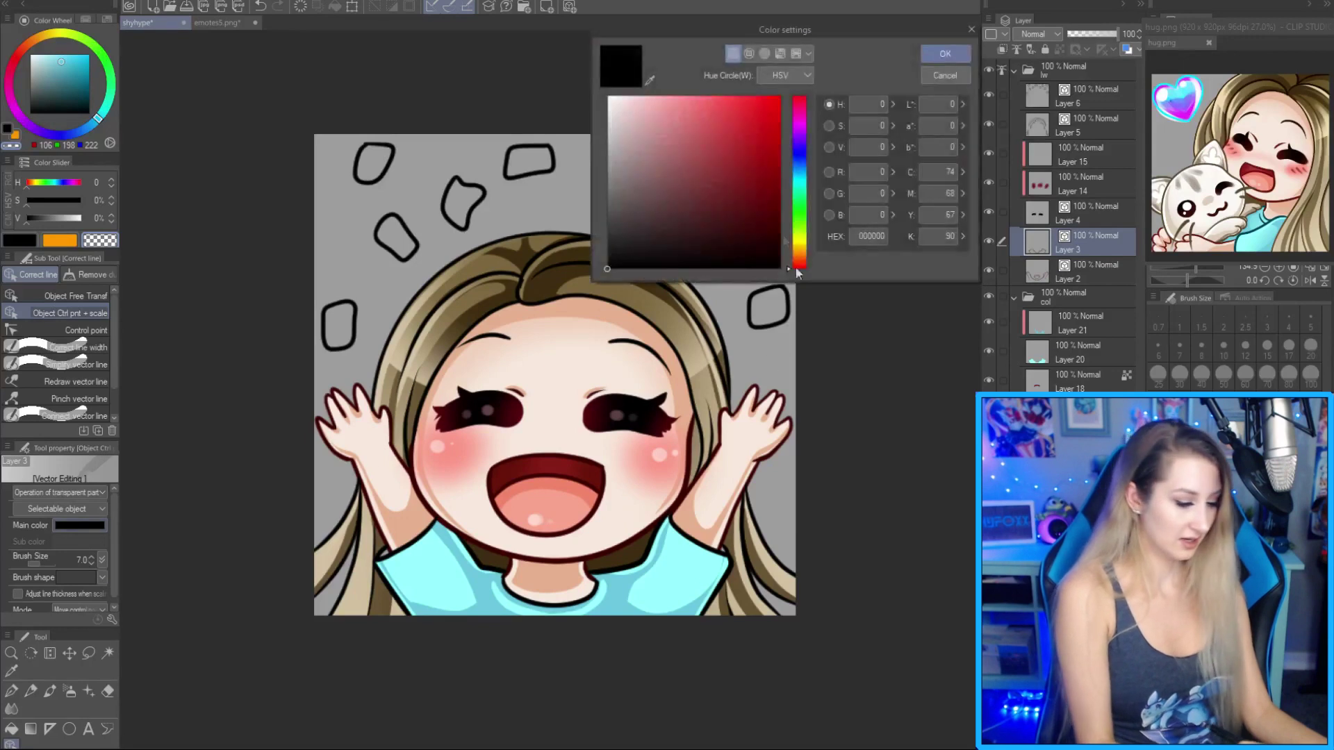
pyautogui.click(650, 82)
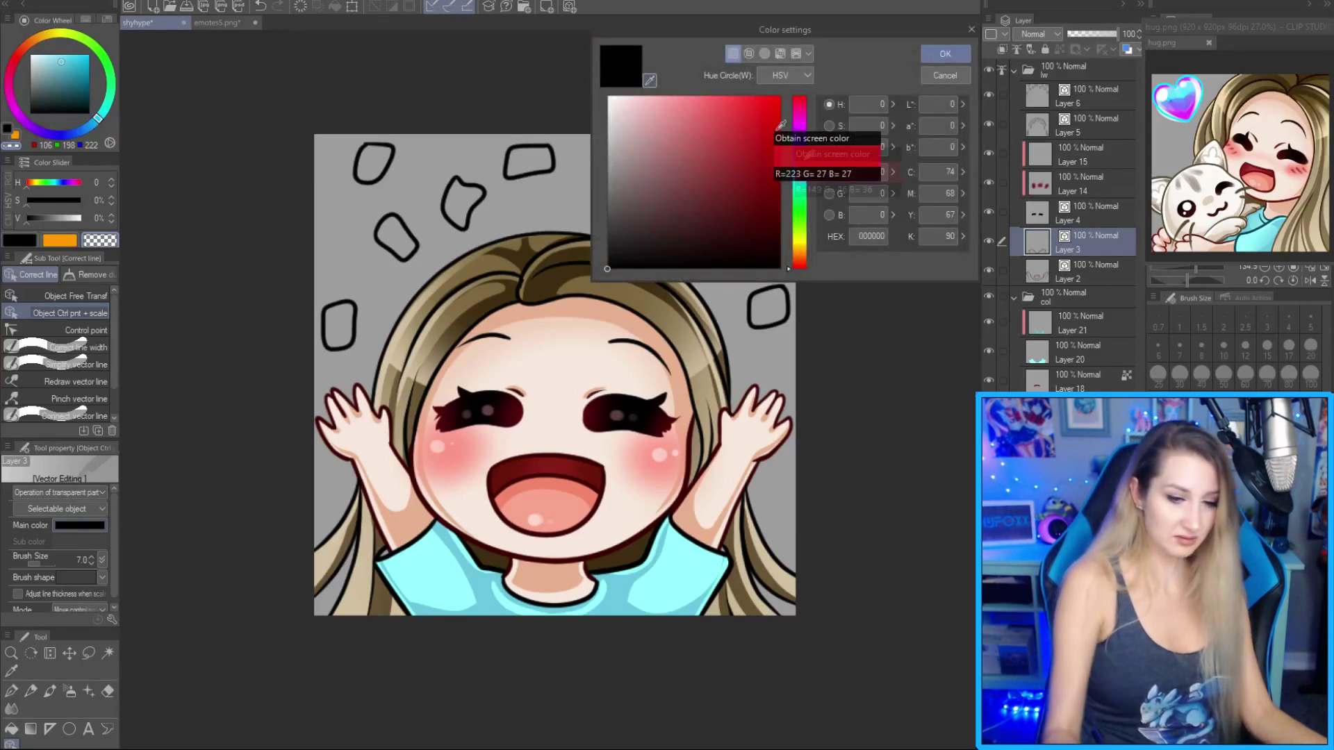
pyautogui.click(1278, 222)
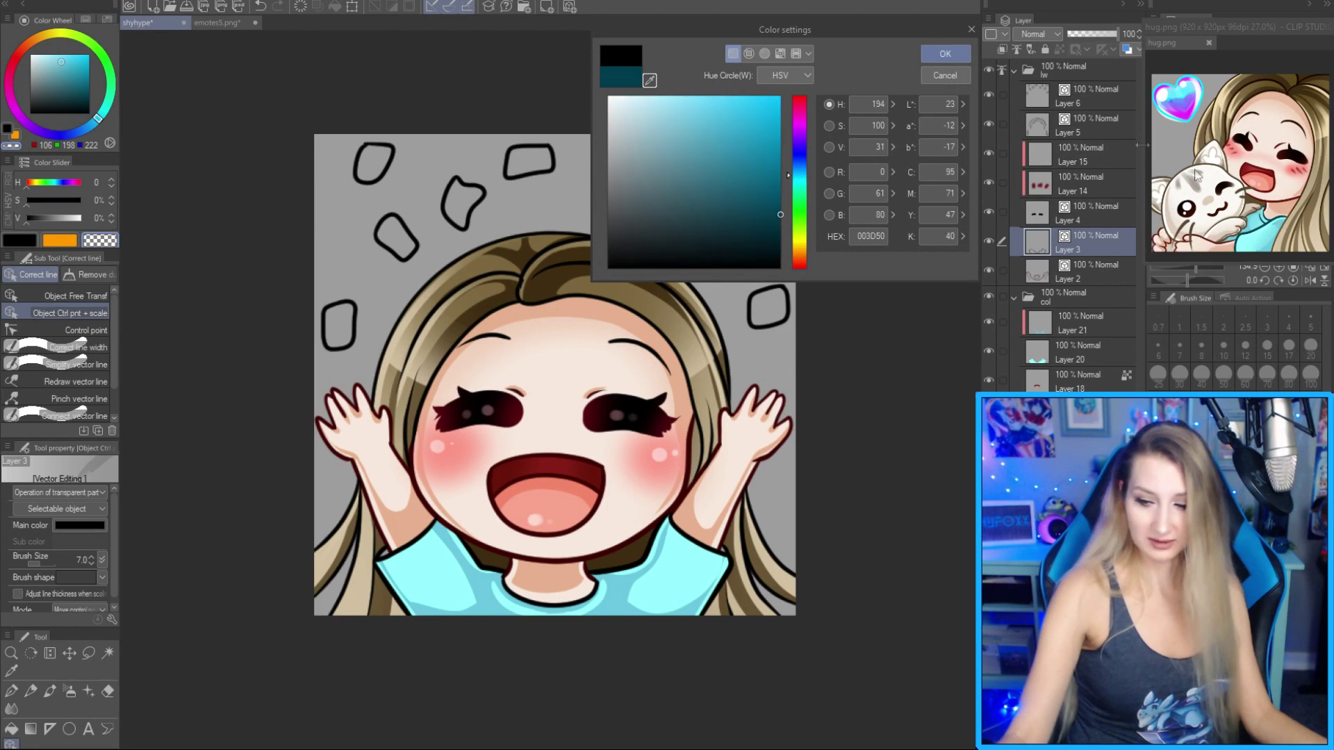
pyautogui.click(945, 56)
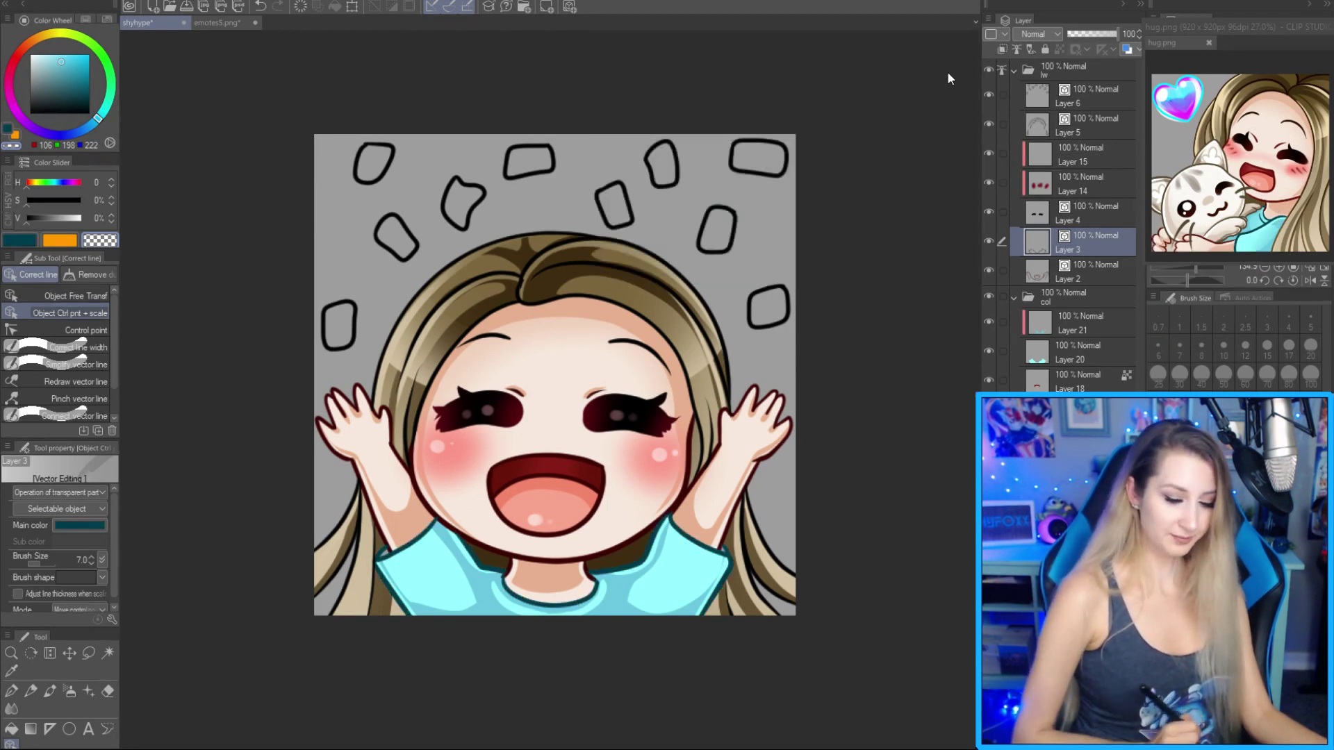
# Darken the teal of the shirt outlines slightly.
pyautogui.click(88, 525)
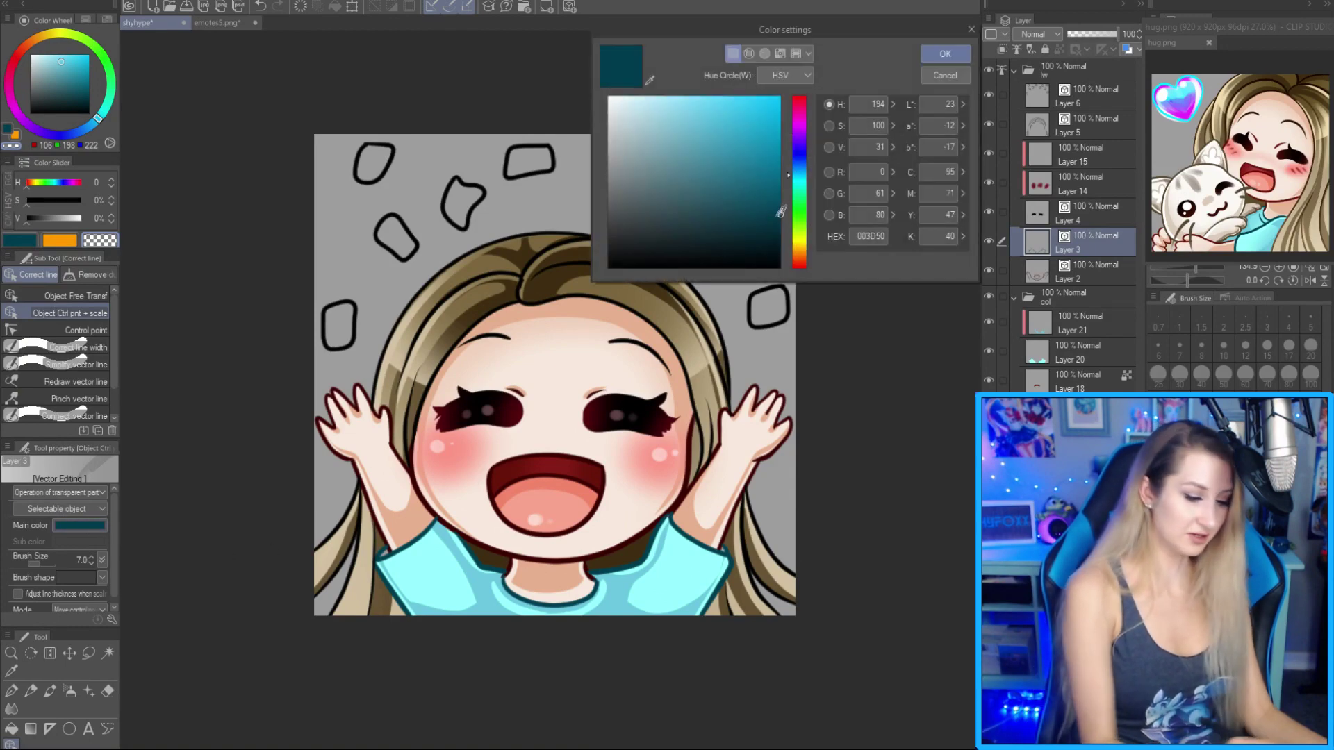
pyautogui.moveTo(781, 213); pyautogui.dragTo(783, 228)
pyautogui.click(961, 56)
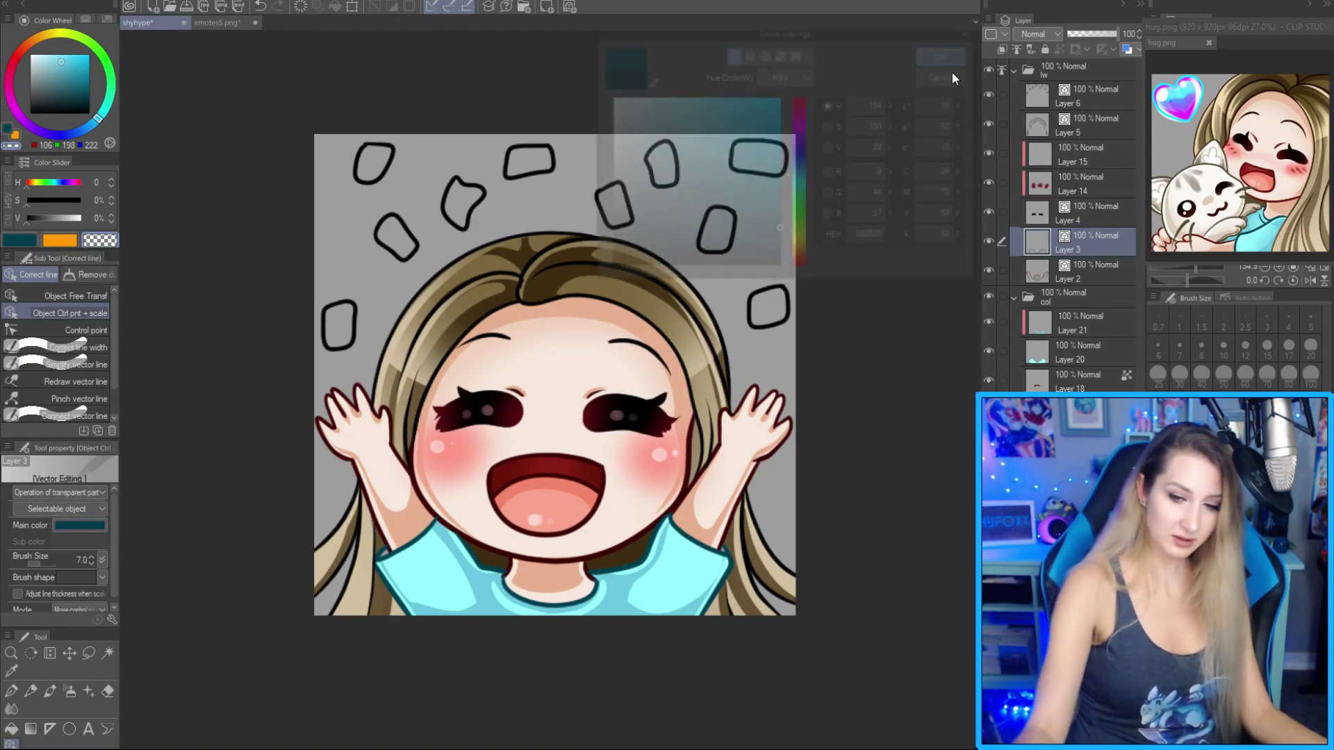
# Fill the confetti with purple, blue, yellow, green and red on a new layer, tint its outlines in matching darker colours, and save.
pyautogui.click(1095, 321)
pyautogui.hotkey('ctrl', 'shift', 'n')
pyautogui.press('g')
pyautogui.click(1077, 70)
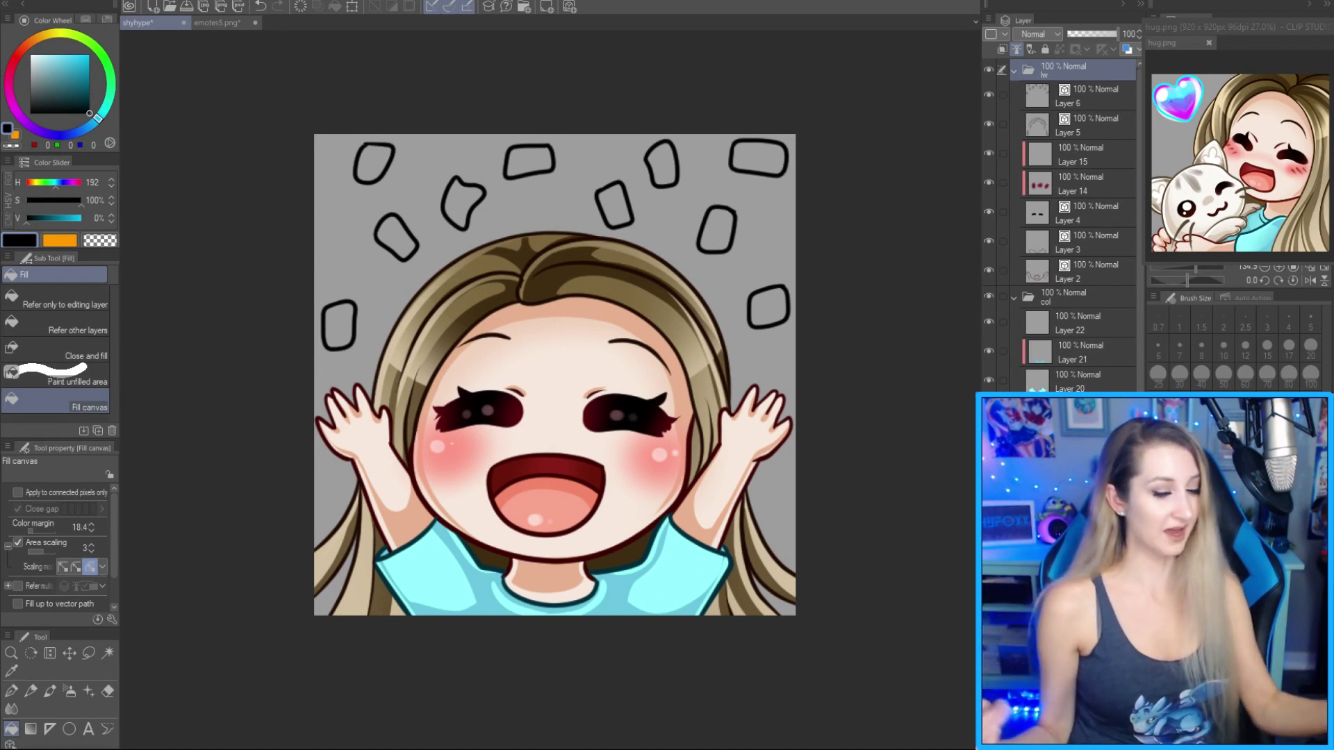
pyautogui.click(1097, 323)
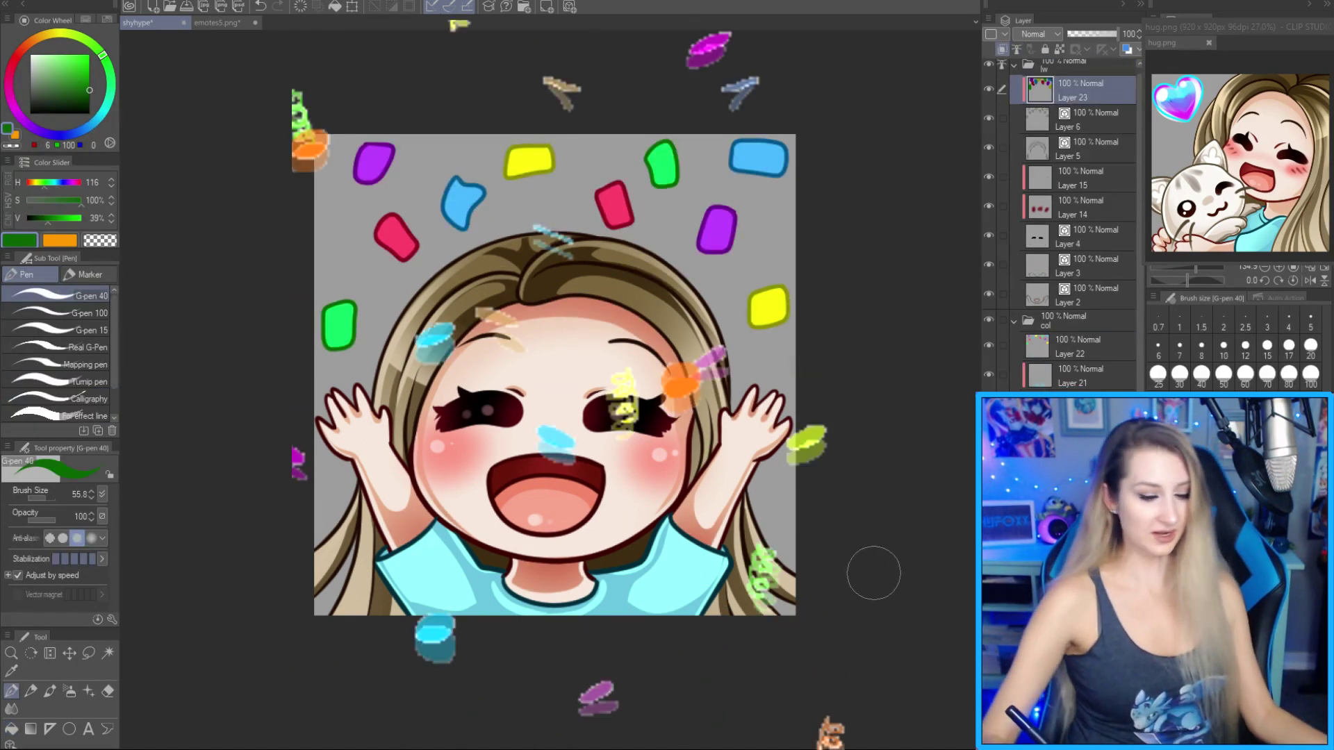
pyautogui.hotkey('ctrl', 's')
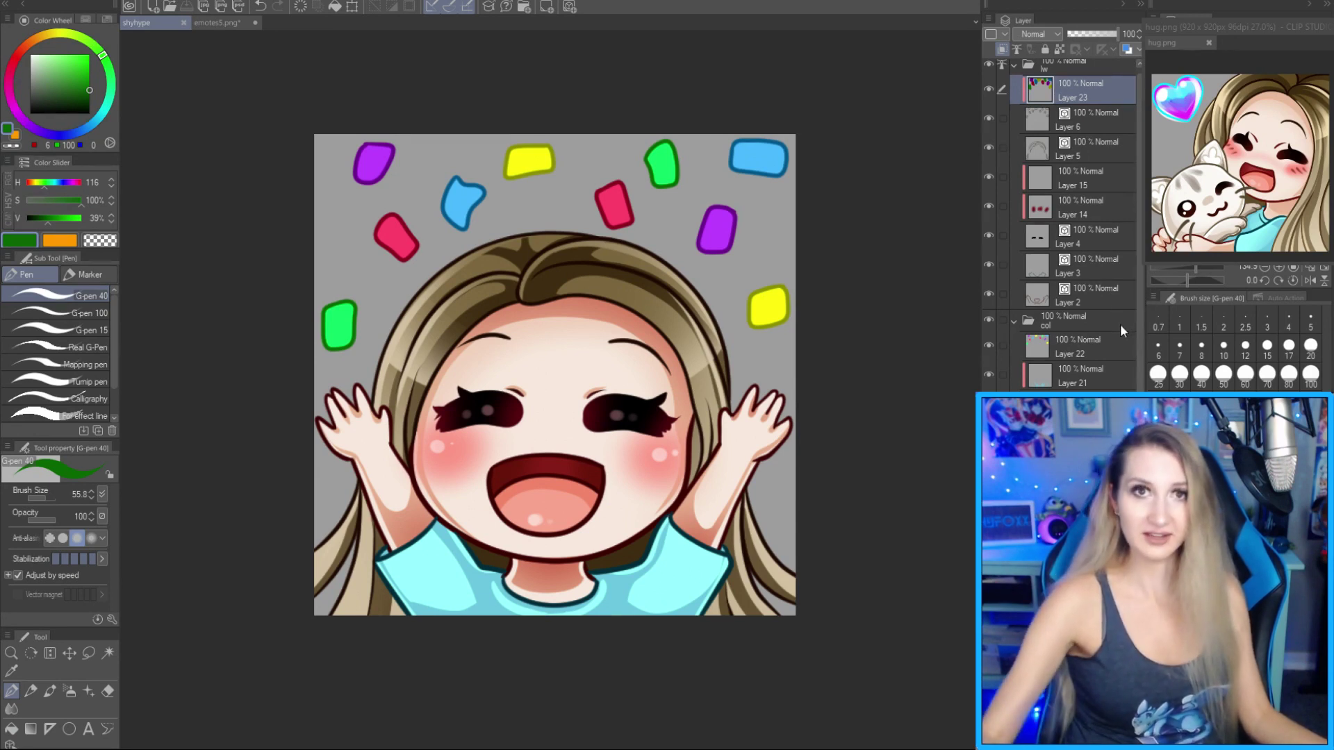
# Thicken the outlines of both arms on Layer 2 with Correct line width, adding 2.0.
pyautogui.click(1134, 306)
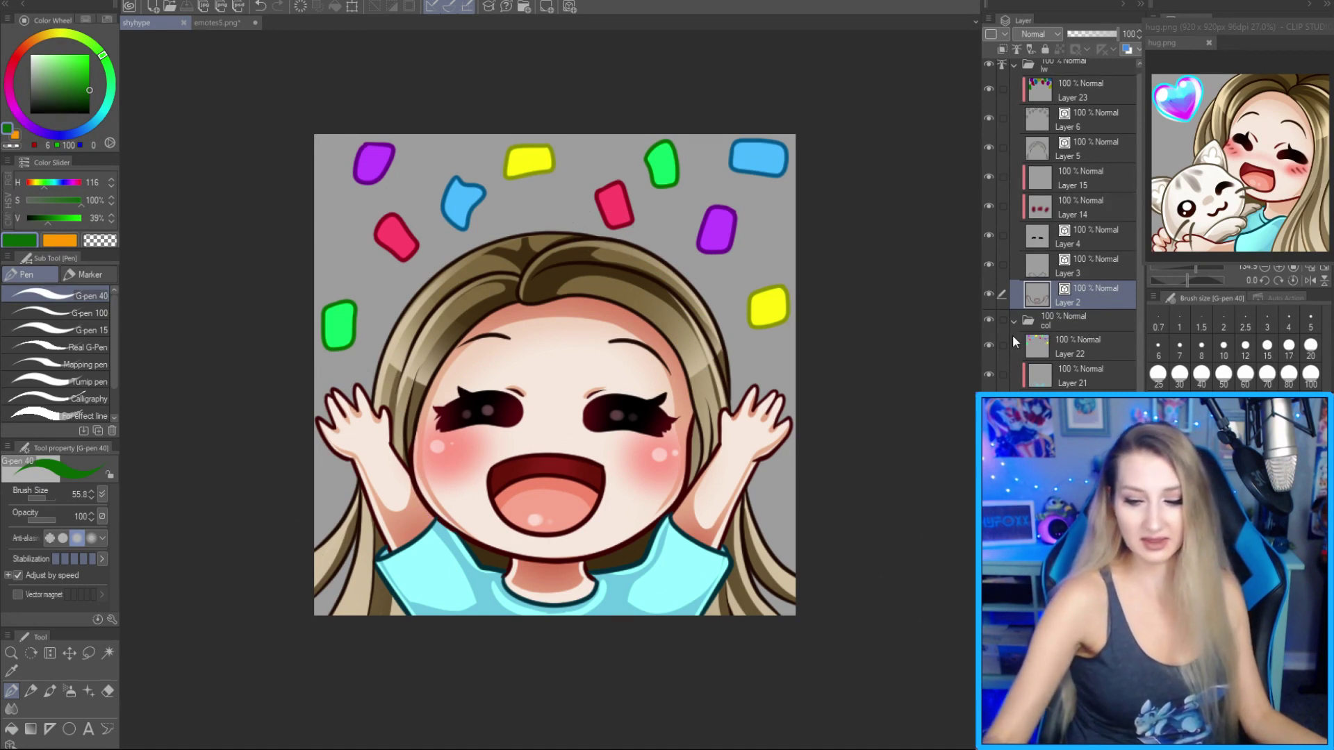
pyautogui.press('o')
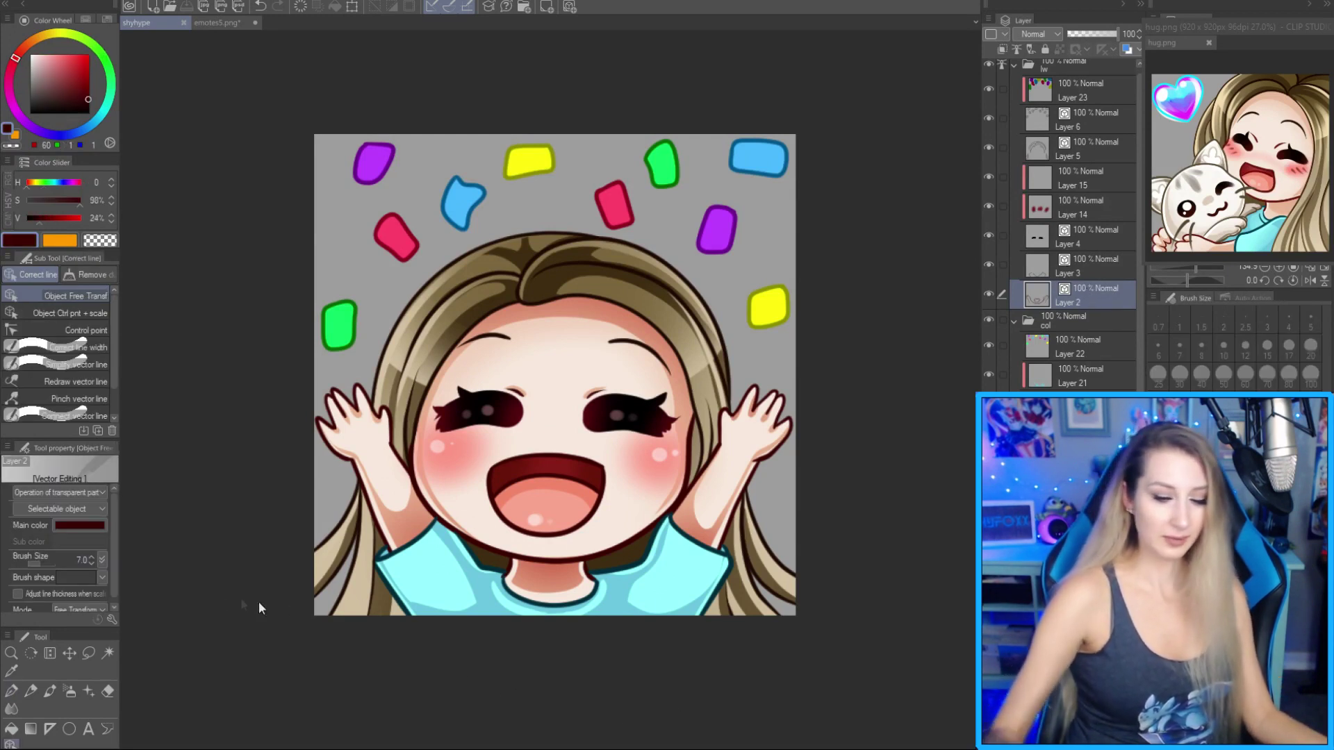
pyautogui.click(102, 345)
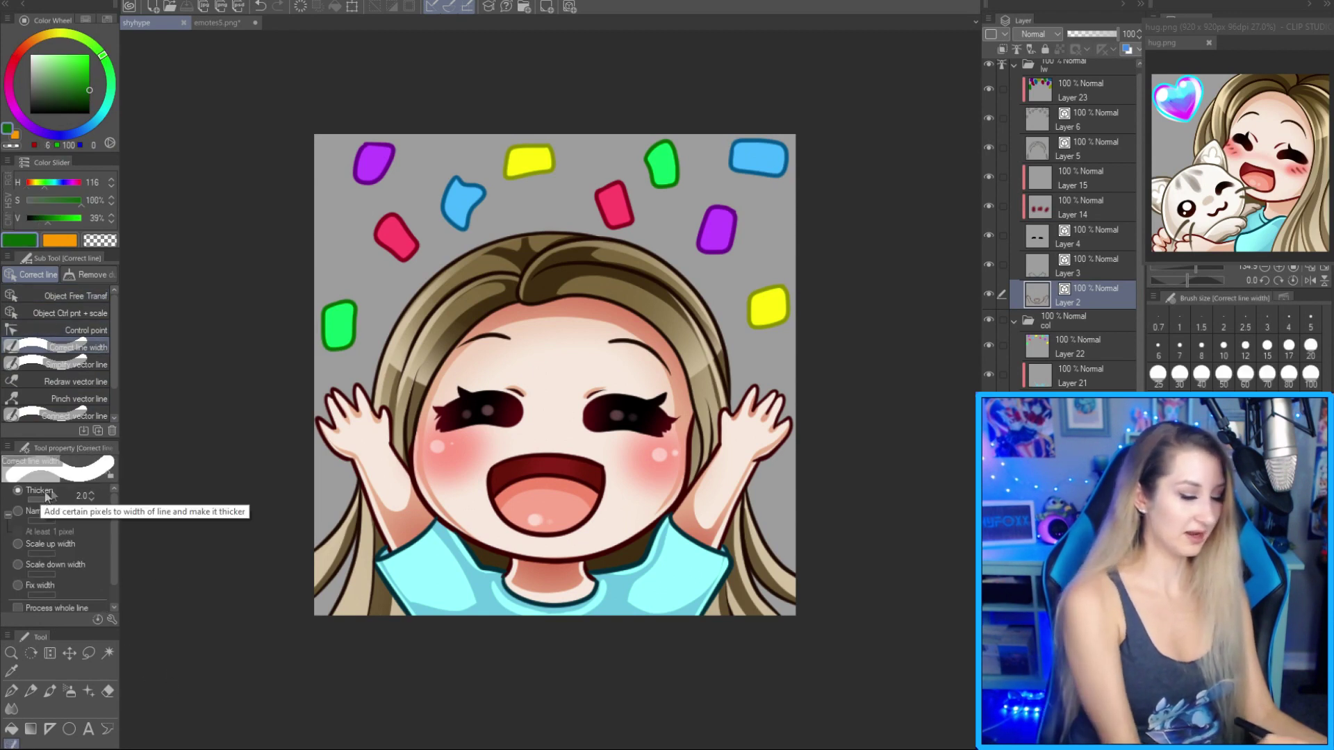
pyautogui.moveTo(751, 489)
pyautogui.mouseDown()
pyautogui.moveTo(785, 428)
pyautogui.moveTo(757, 385)
pyautogui.moveTo(728, 417)
pyautogui.mouseUp()
pyautogui.moveTo(368, 477)
pyautogui.mouseDown()
pyautogui.moveTo(327, 445)
pyautogui.moveTo(327, 403)
pyautogui.moveTo(351, 381)
pyautogui.moveTo(378, 389)
pyautogui.mouseUp()
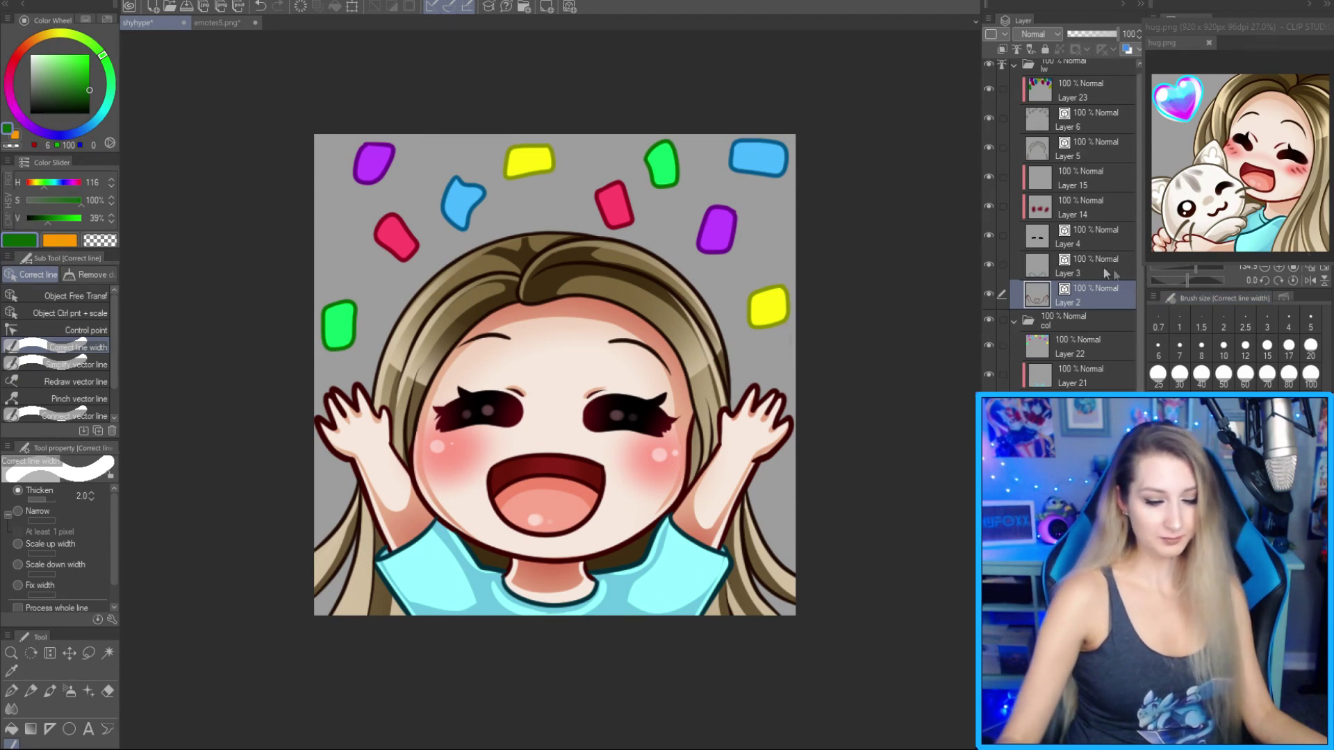
# Thicken the outer hair outlines on Layer 5, including the strands hanging down both sides, by 2.0.
pyautogui.click(1116, 155)
pyautogui.moveTo(731, 373)
pyautogui.mouseDown()
pyautogui.moveTo(599, 233)
pyautogui.moveTo(453, 256)
pyautogui.moveTo(363, 389)
pyautogui.mouseUp()
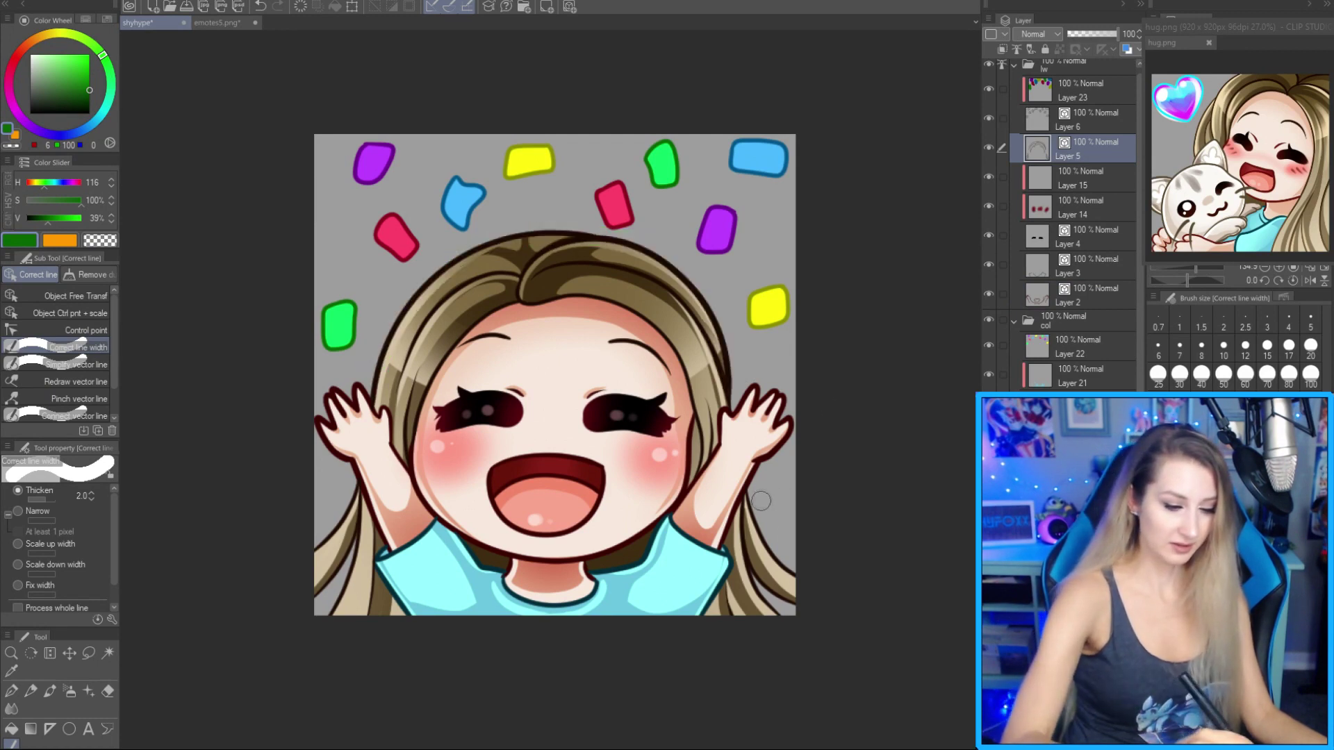
pyautogui.moveTo(771, 499); pyautogui.dragTo(799, 590)
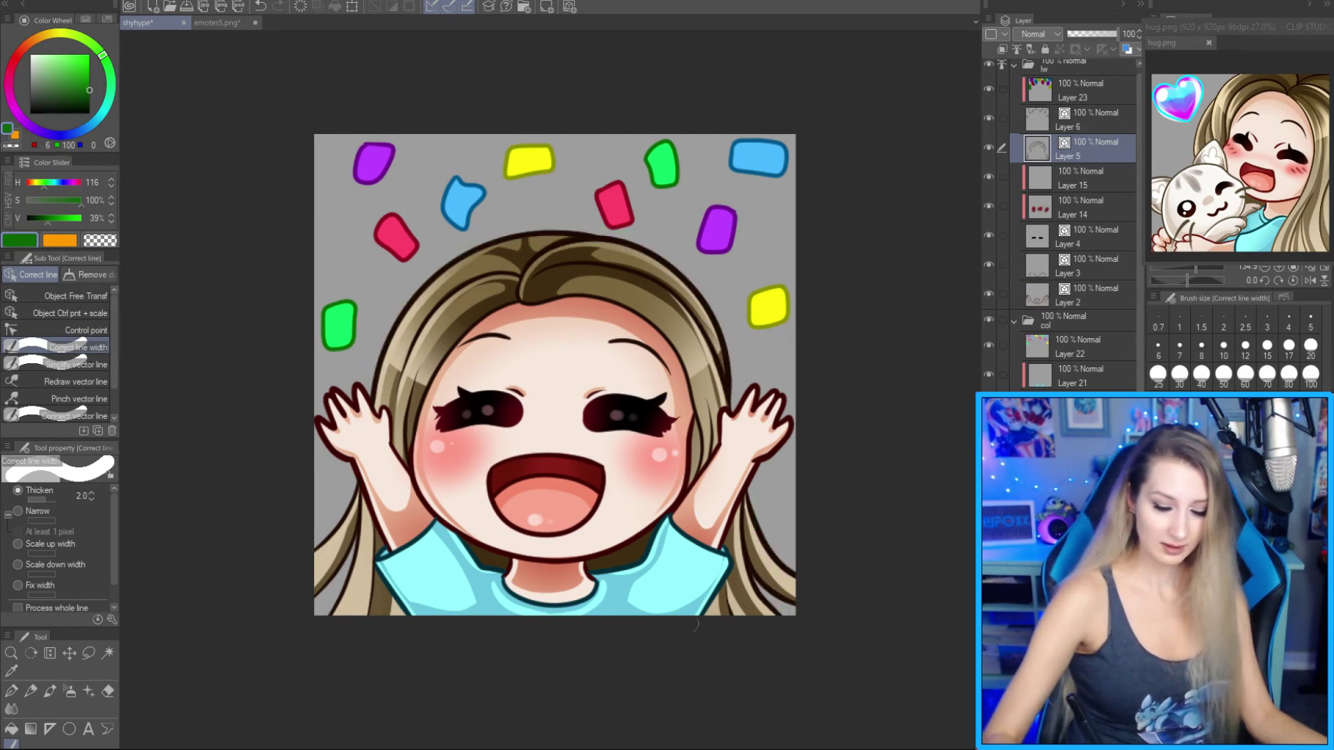
pyautogui.moveTo(326, 493); pyautogui.dragTo(336, 618)
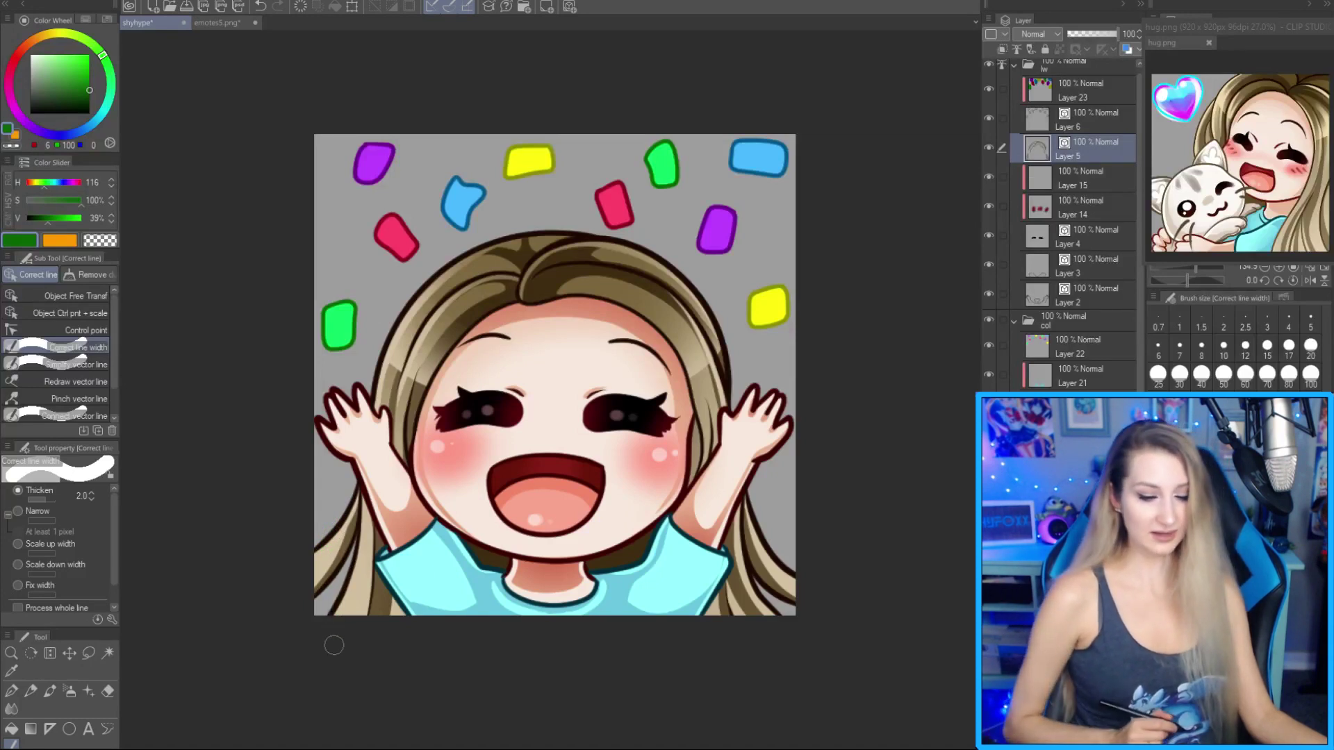
# Thicken the outlines of all the confetti pieces on Layer 6 by 2.0.
pyautogui.click(1104, 129)
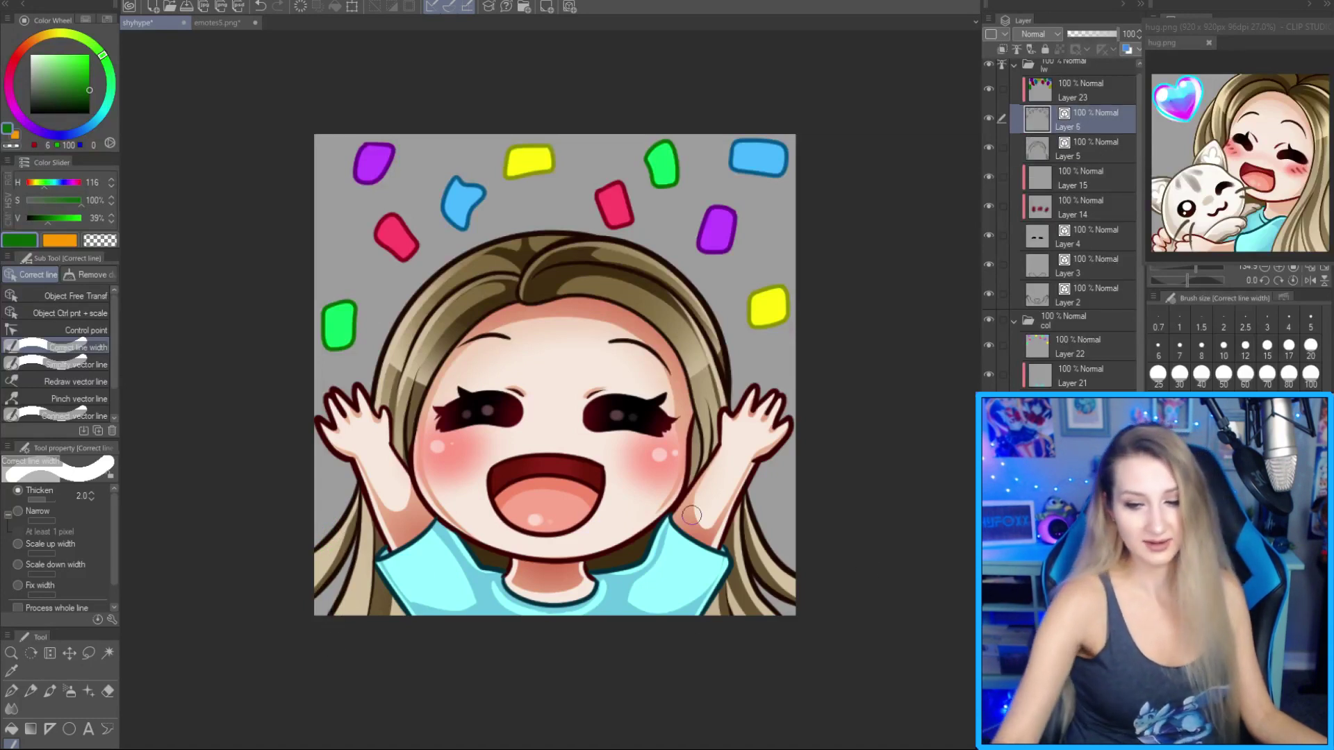
pyautogui.moveTo(785, 288)
pyautogui.mouseDown()
pyautogui.moveTo(746, 309)
pyautogui.moveTo(809, 283)
pyautogui.mouseUp()
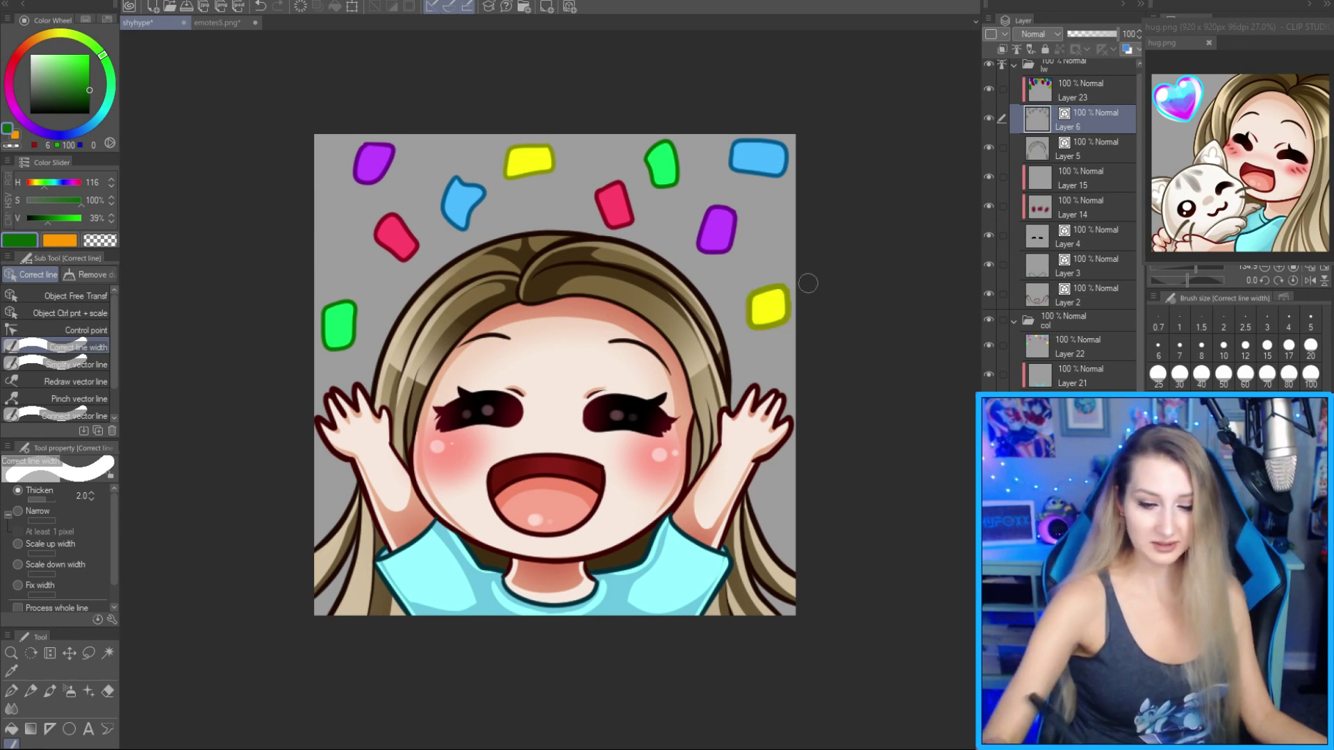
pyautogui.moveTo(722, 205); pyautogui.dragTo(716, 257)
pyautogui.moveTo(765, 177)
pyautogui.mouseDown()
pyautogui.moveTo(748, 141)
pyautogui.moveTo(789, 163)
pyautogui.mouseUp()
pyautogui.moveTo(653, 143)
pyautogui.mouseDown()
pyautogui.moveTo(677, 177)
pyautogui.moveTo(614, 222)
pyautogui.moveTo(605, 184)
pyautogui.mouseUp()
pyautogui.moveTo(553, 149)
pyautogui.mouseDown()
pyautogui.moveTo(460, 182)
pyautogui.moveTo(472, 208)
pyautogui.moveTo(382, 243)
pyautogui.mouseUp()
pyautogui.moveTo(389, 146)
pyautogui.mouseDown()
pyautogui.moveTo(358, 160)
pyautogui.moveTo(362, 180)
pyautogui.mouseUp()
pyautogui.moveTo(334, 358); pyautogui.dragTo(349, 283)
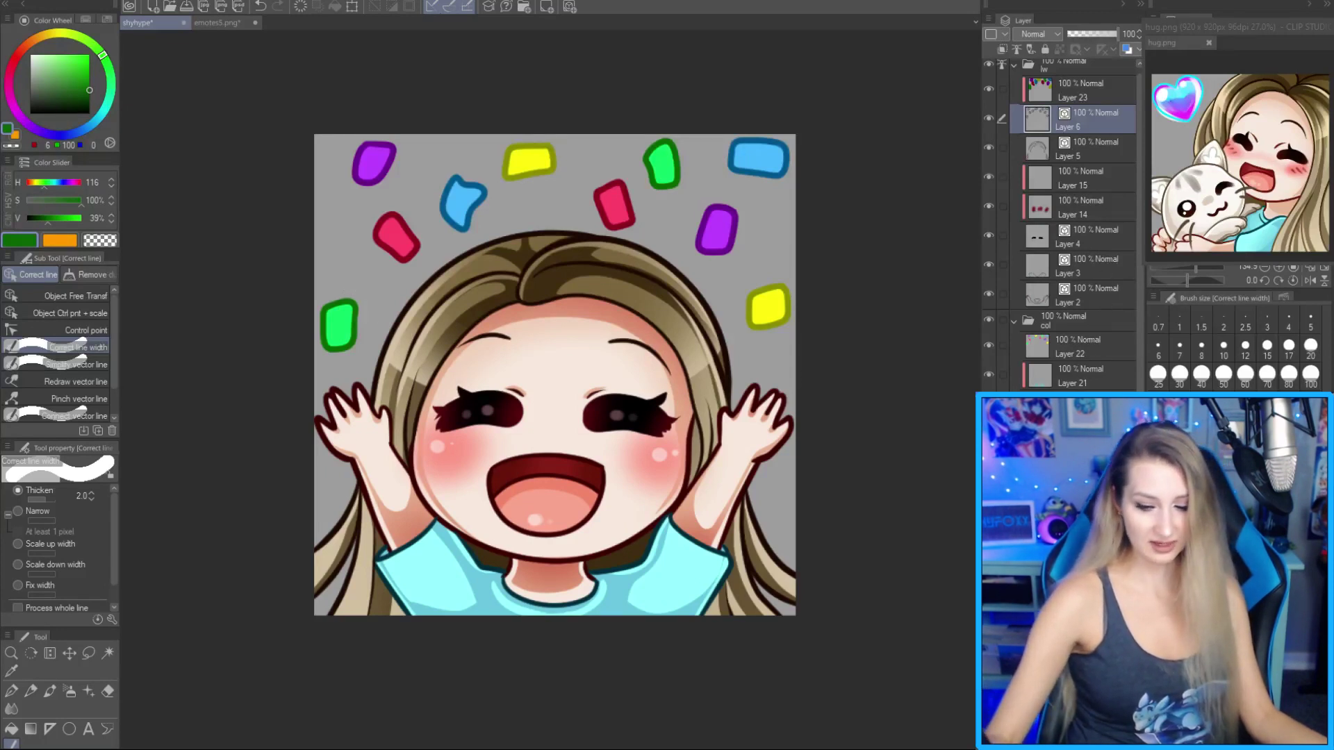
# Thicken the chin and lower face outline on Layer 2 by 2.0.
pyautogui.click(1097, 306)
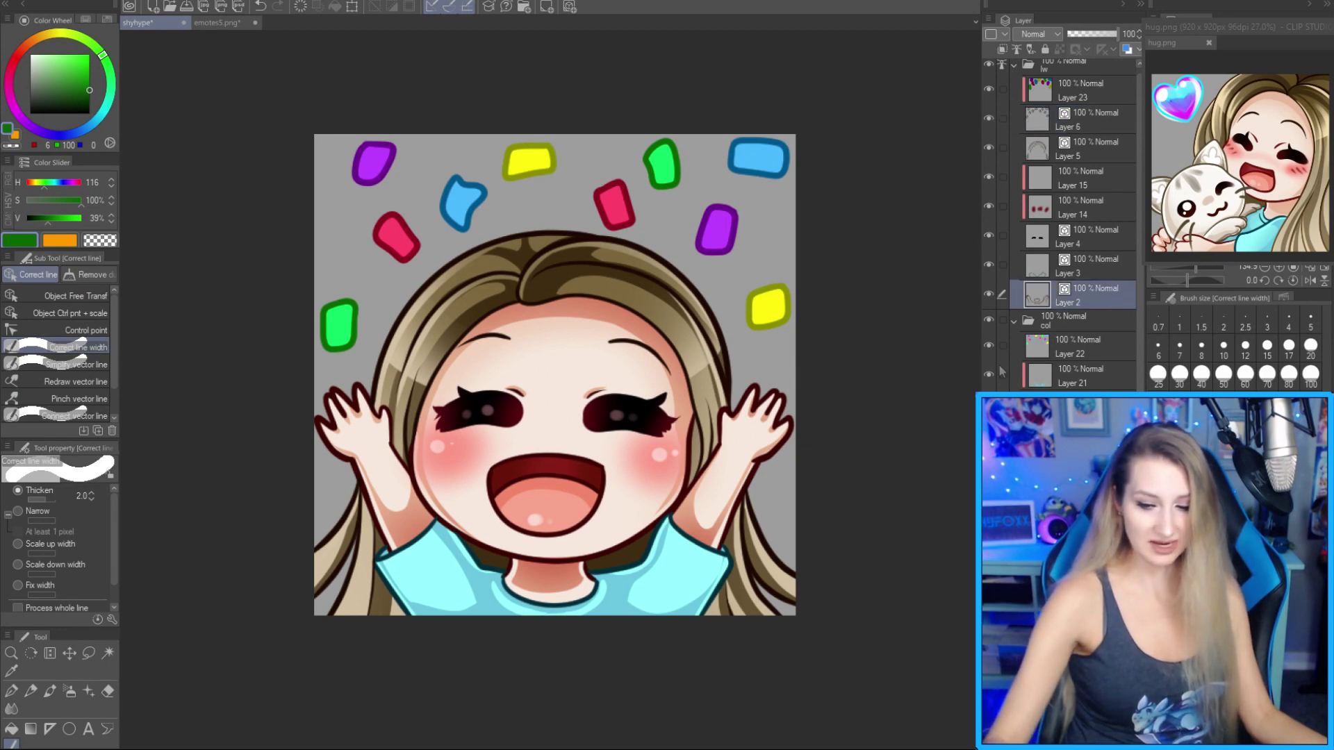
pyautogui.click(543, 551)
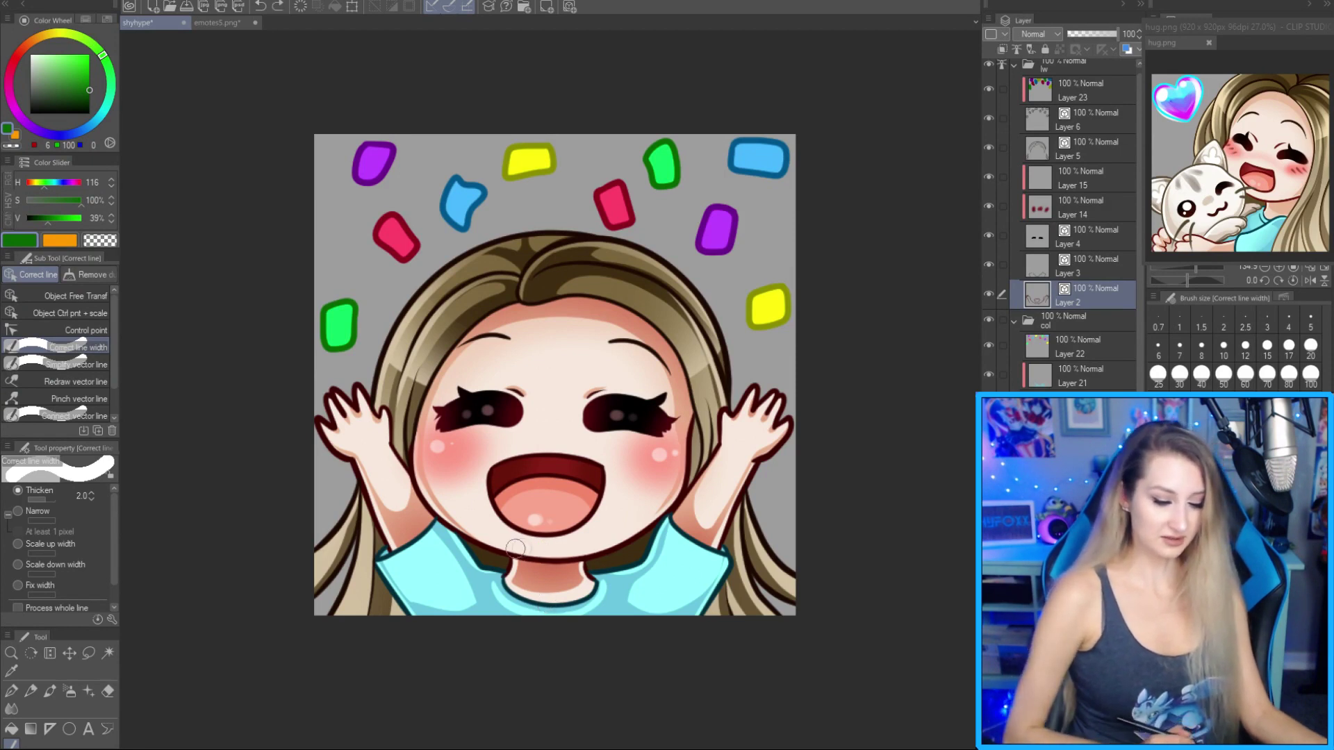
pyautogui.moveTo(467, 528)
pyautogui.mouseDown()
pyautogui.moveTo(521, 549)
pyautogui.moveTo(612, 544)
pyautogui.mouseUp()
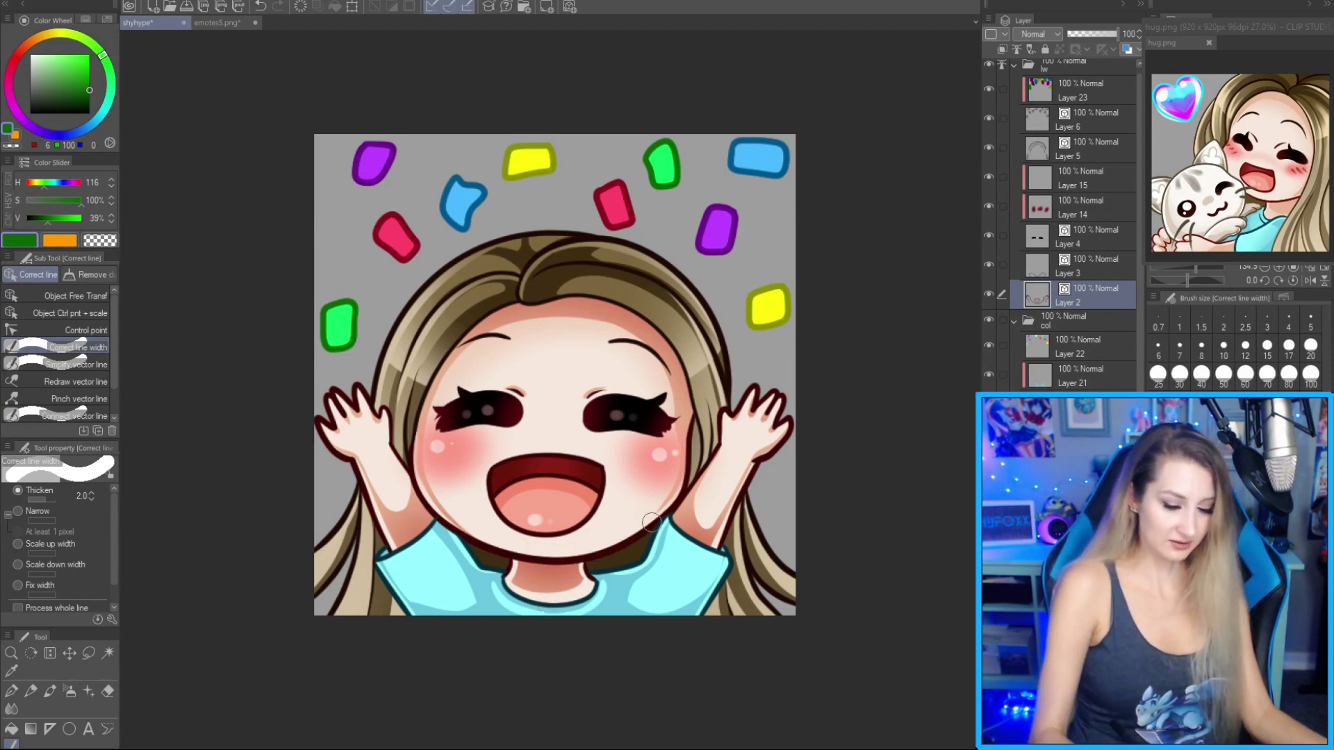
# Thicken the hair outlines around the upper part of the head on Layer 5 and save the file.
pyautogui.moveTo(668, 346); pyautogui.dragTo(587, 290)
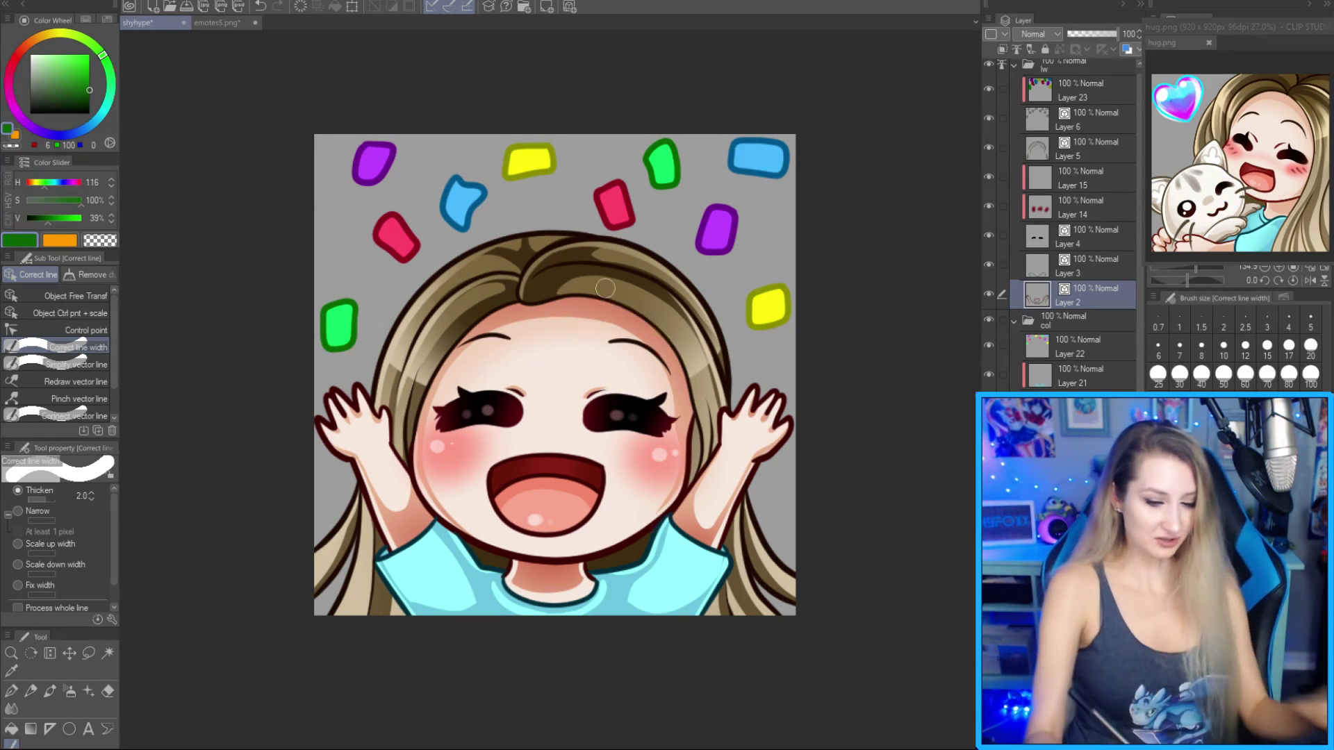
pyautogui.keyDown('ctrl'); pyautogui.keyDown('shift'); pyautogui.click(668, 331); pyautogui.keyUp('shift'); pyautogui.keyUp('ctrl')
pyautogui.moveTo(656, 327); pyautogui.dragTo(719, 288)
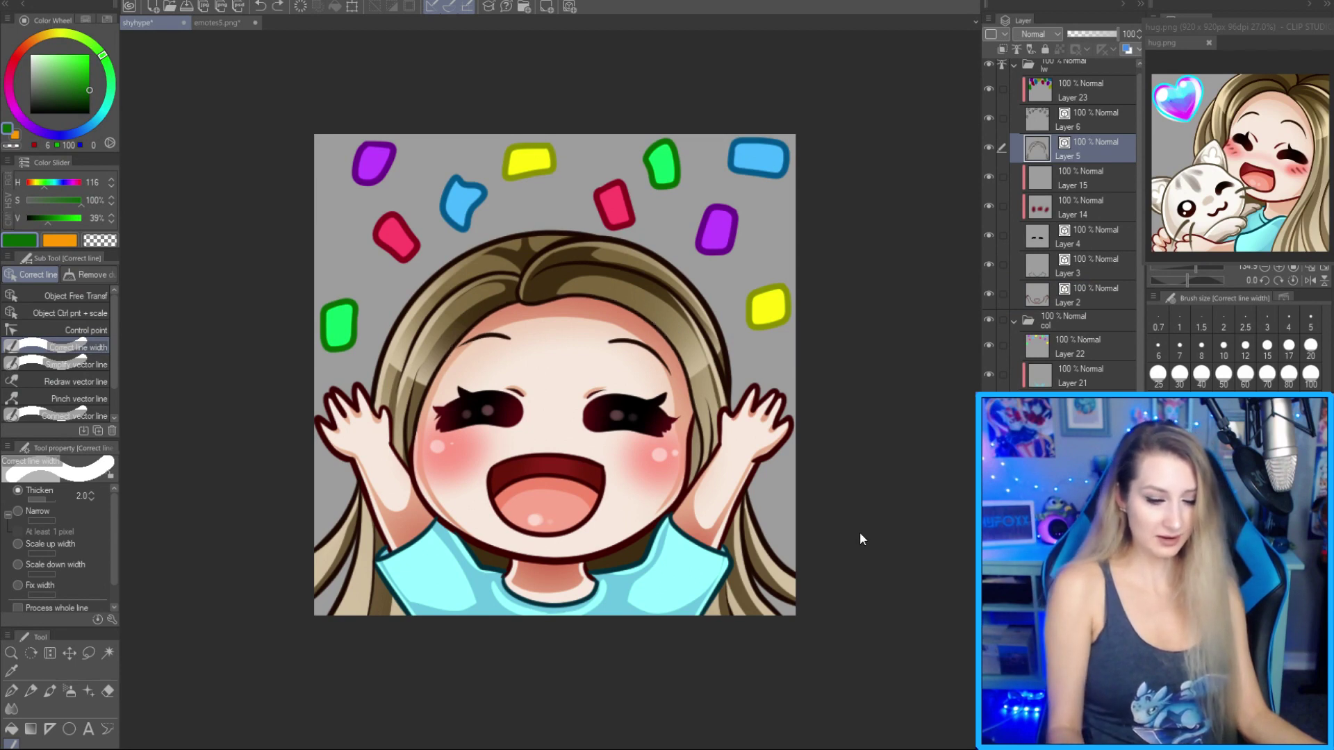
pyautogui.hotkey('ctrl', 's')
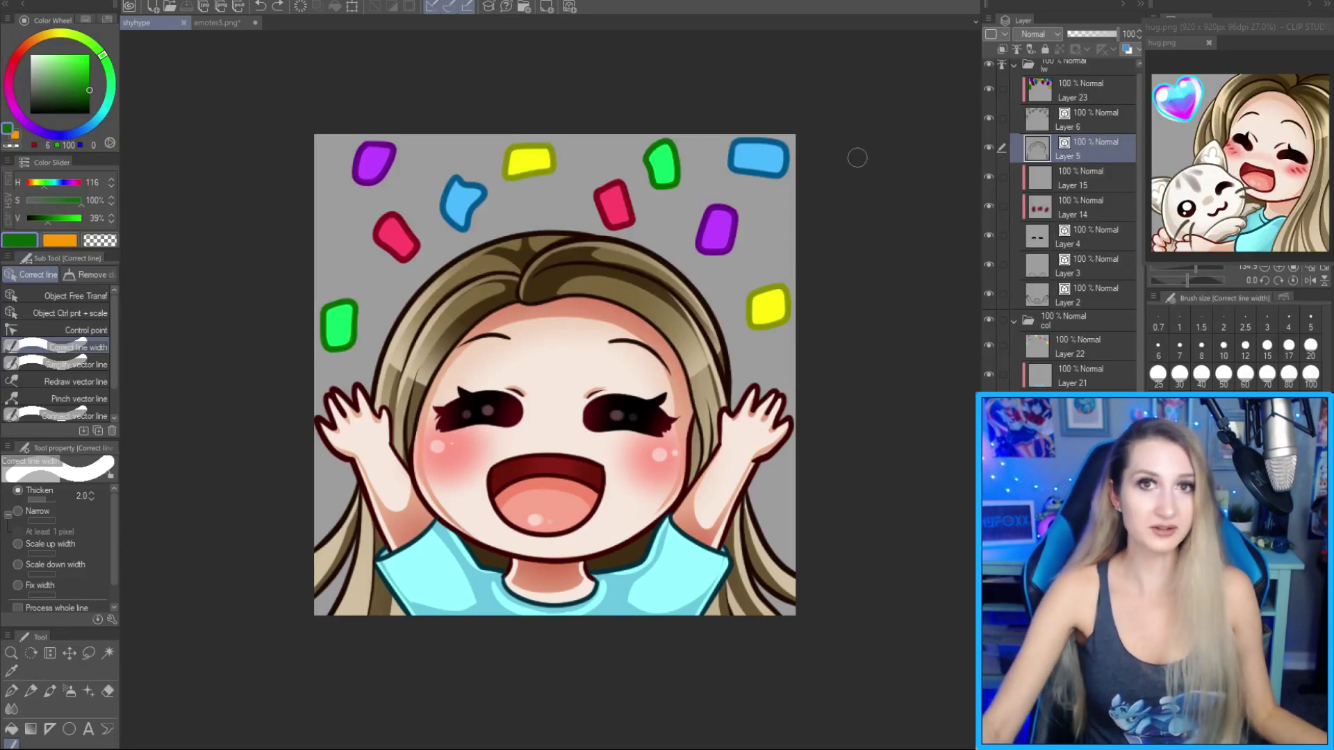
# Merge all visible layers into one and shrink the emote to chat size.
pyautogui.hotkey('ctrl', 'shift', 'e')
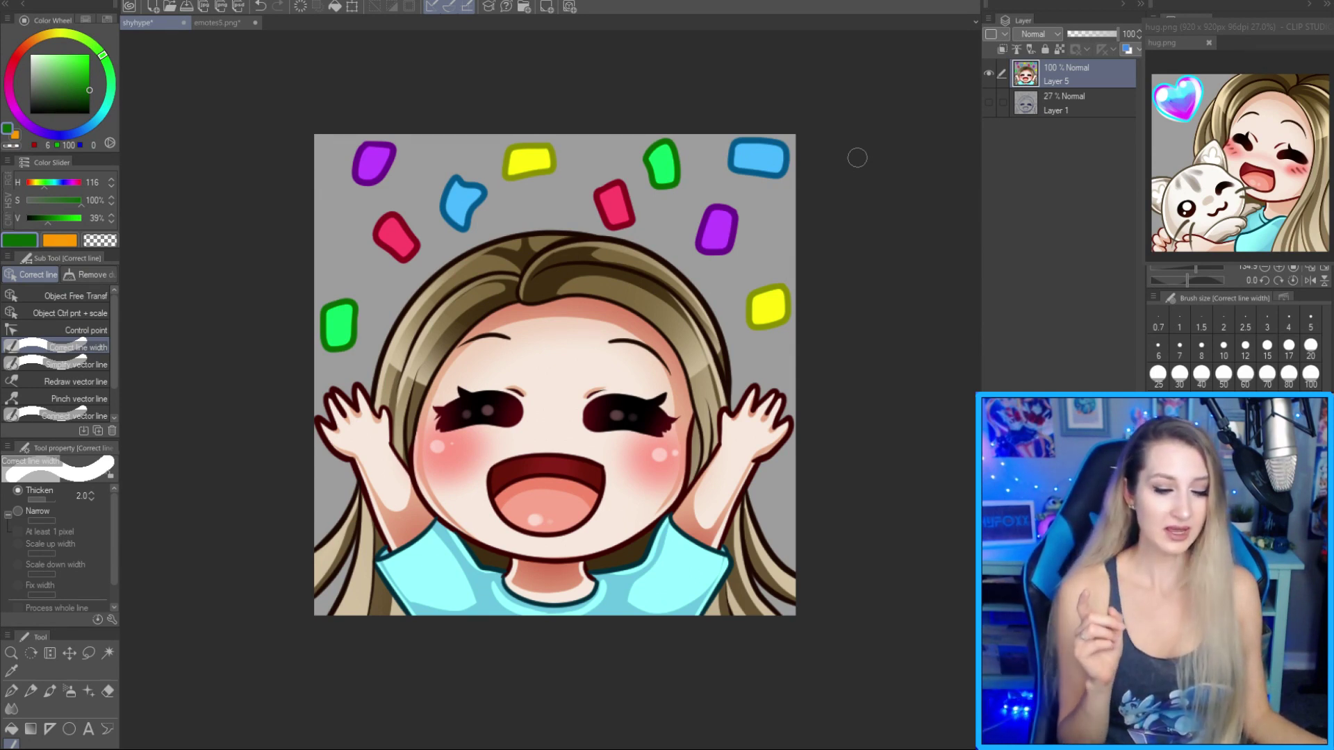
pyautogui.hotkey('ctrl', 'z')
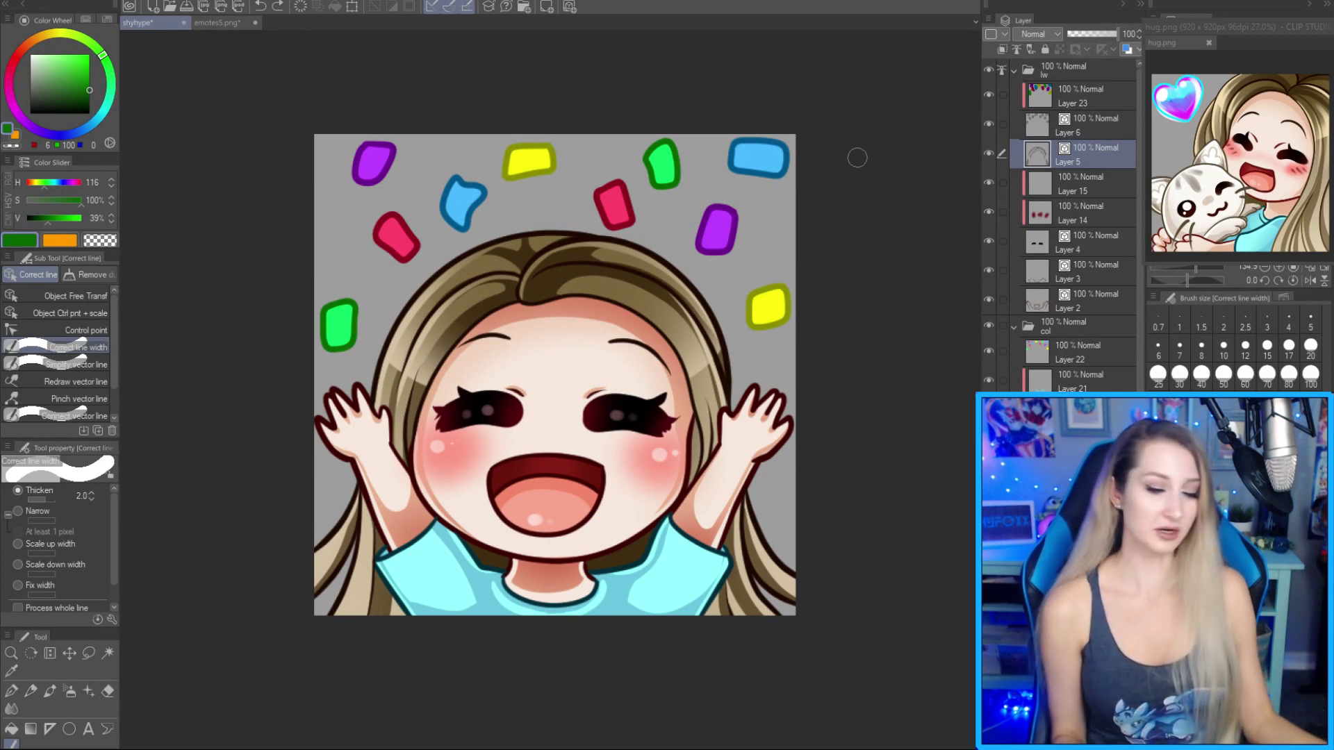
pyautogui.hotkey('ctrl', 'shift', 'e')
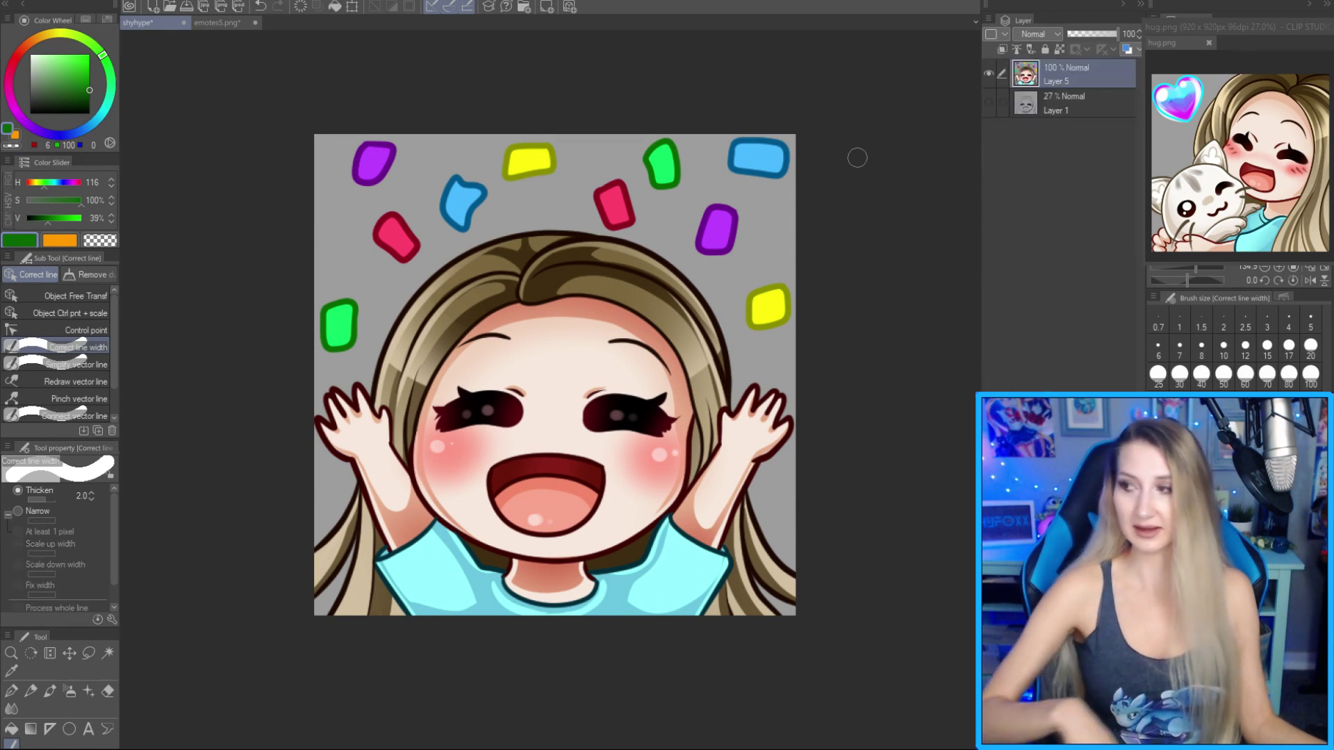
pyautogui.hotkey('ctrl', '-')
pyautogui.hotkey('ctrl', '-')
pyautogui.hotkey('ctrl', '-')
pyautogui.hotkey('ctrl', '-')
pyautogui.hotkey('ctrl', '-')
pyautogui.hotkey('ctrl', '-')
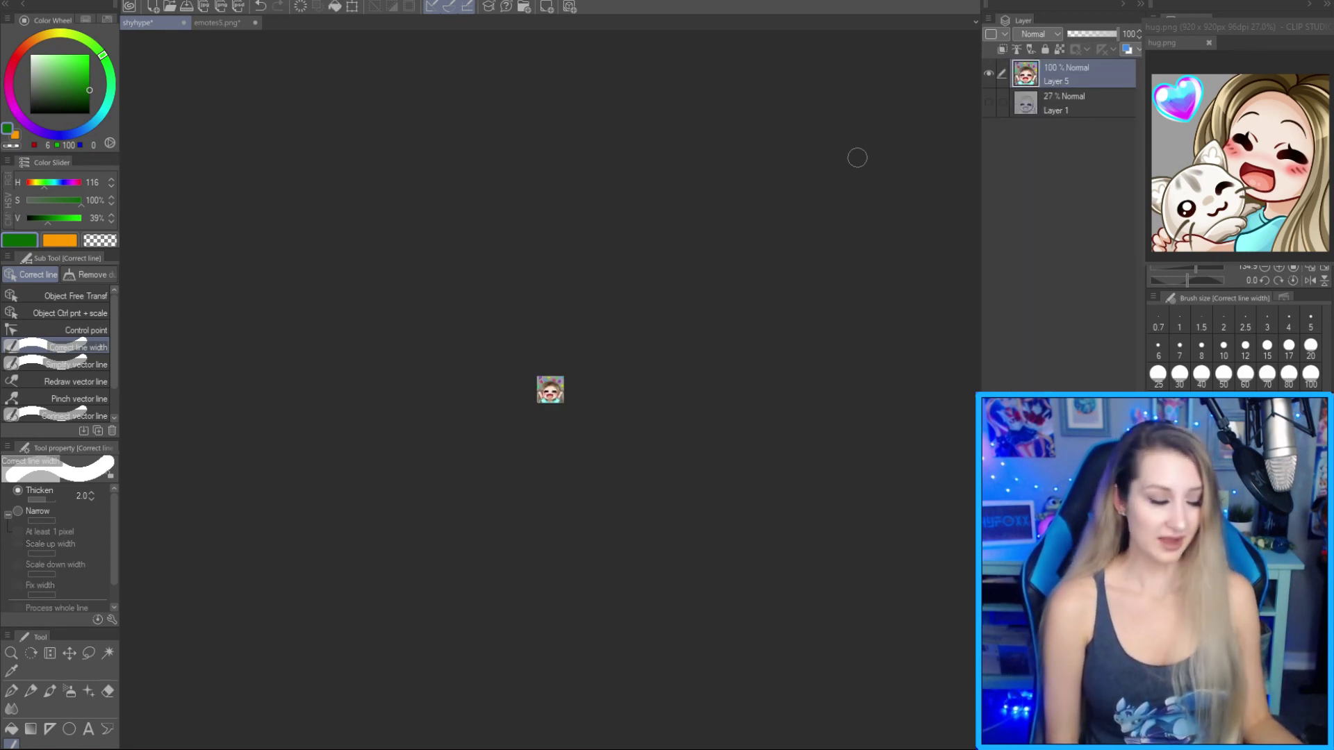
# Copy the whole shrunken emote and paste it into the recent chat test file testt2.png.
pyautogui.hotkey('ctrl', 'a')
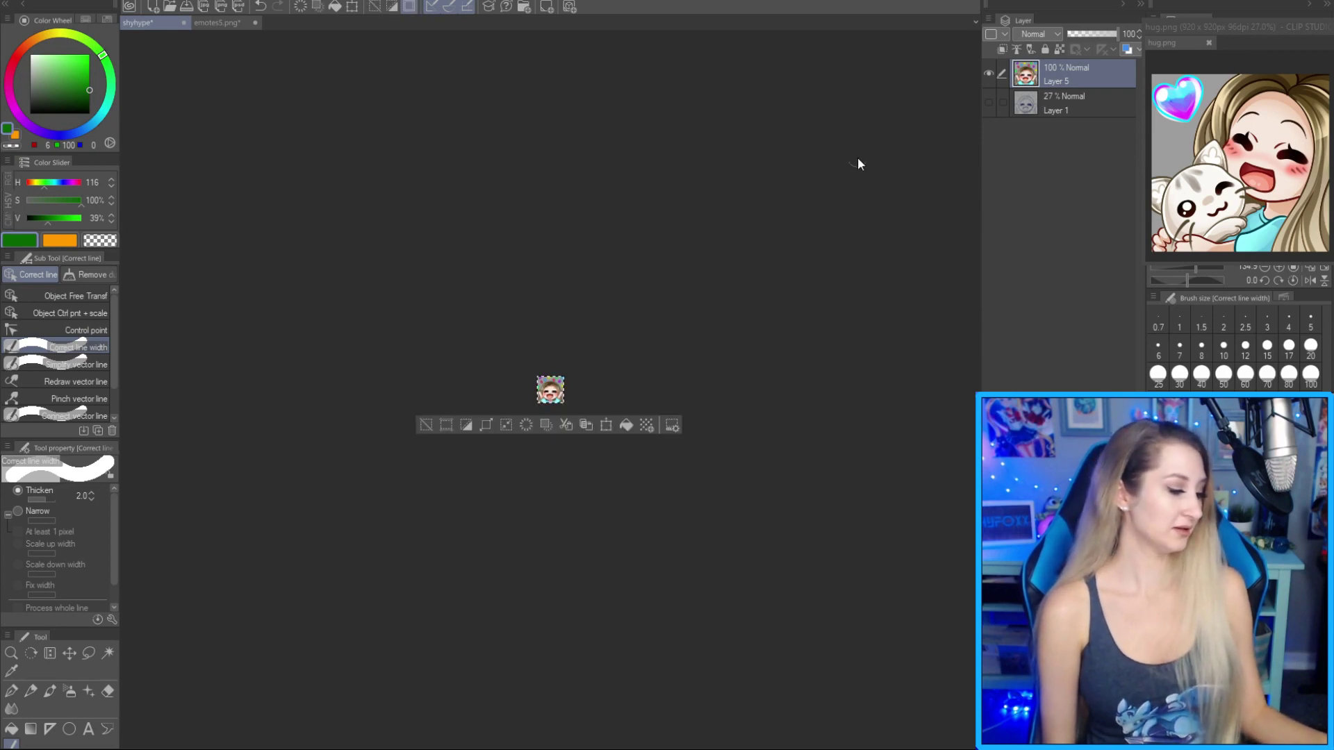
pyautogui.hotkey('ctrl', 'd')
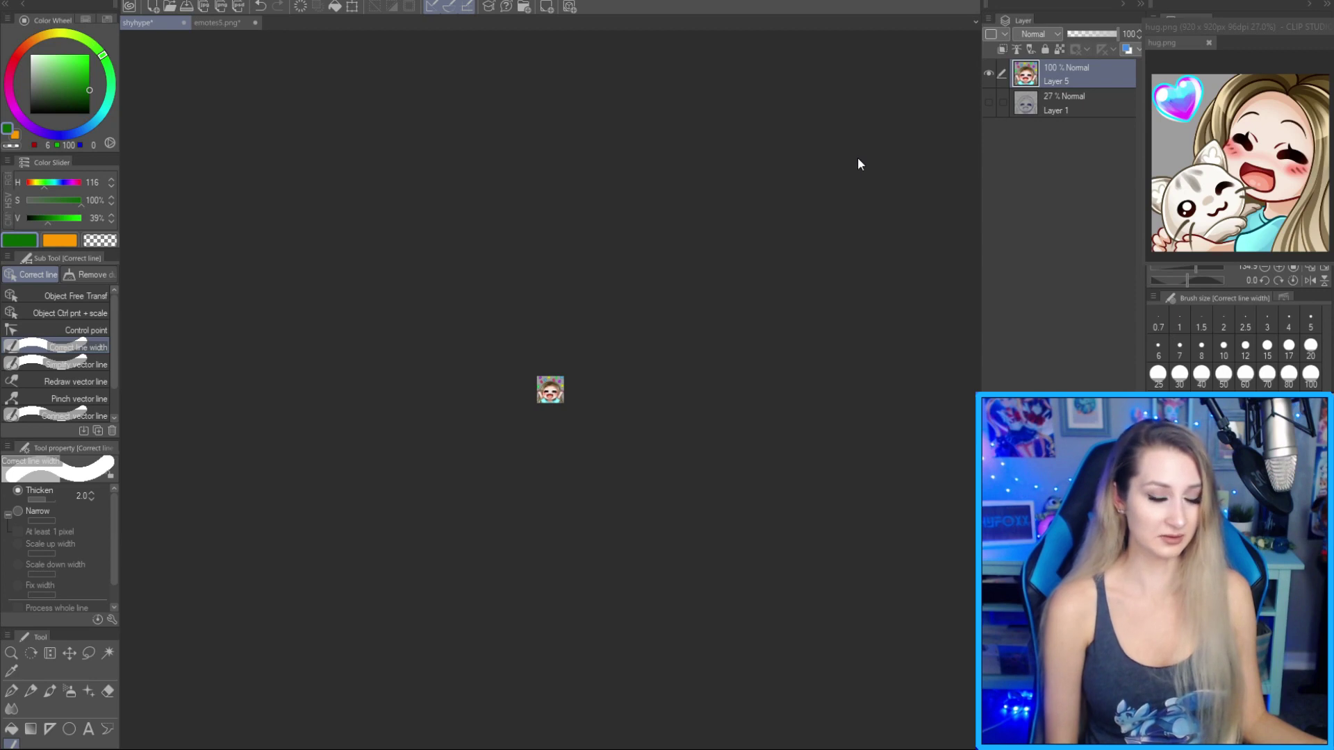
pyautogui.hotkey('ctrl', 'a')
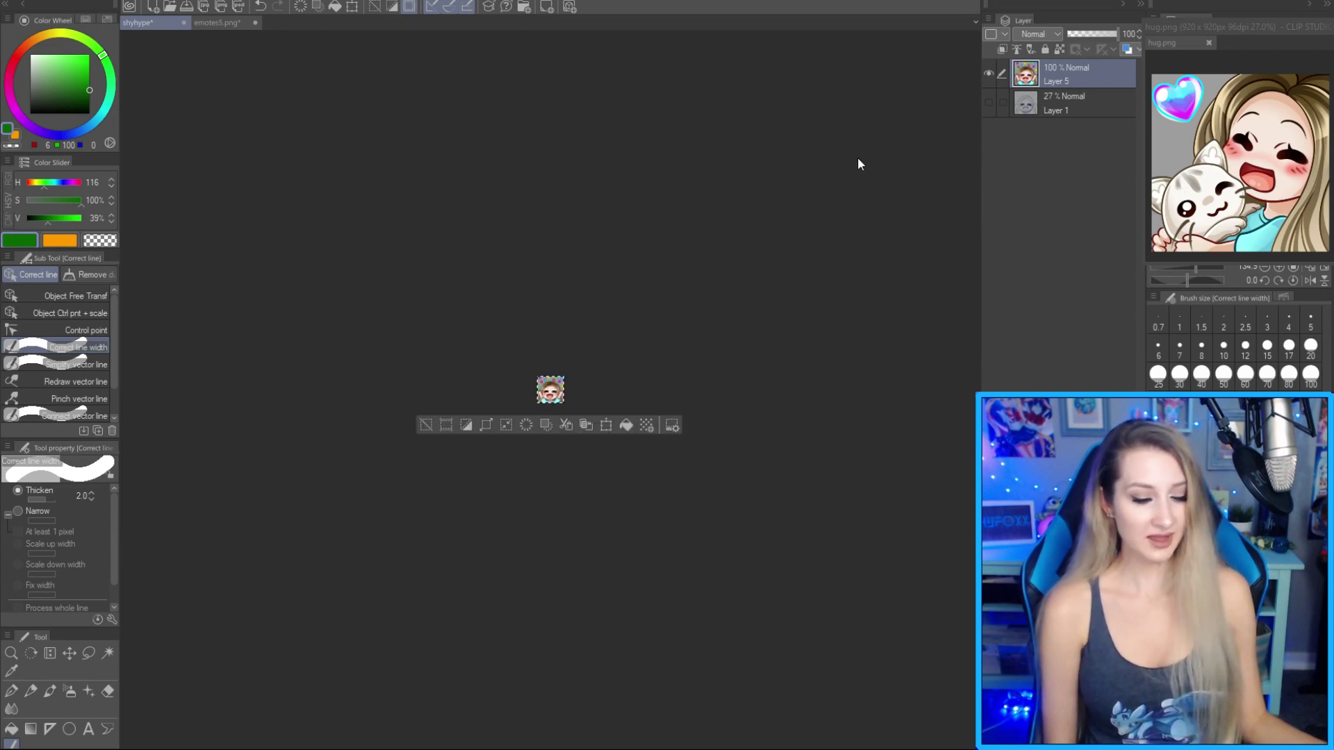
pyautogui.click(14, 2)
pyautogui.moveTo(59, 61)
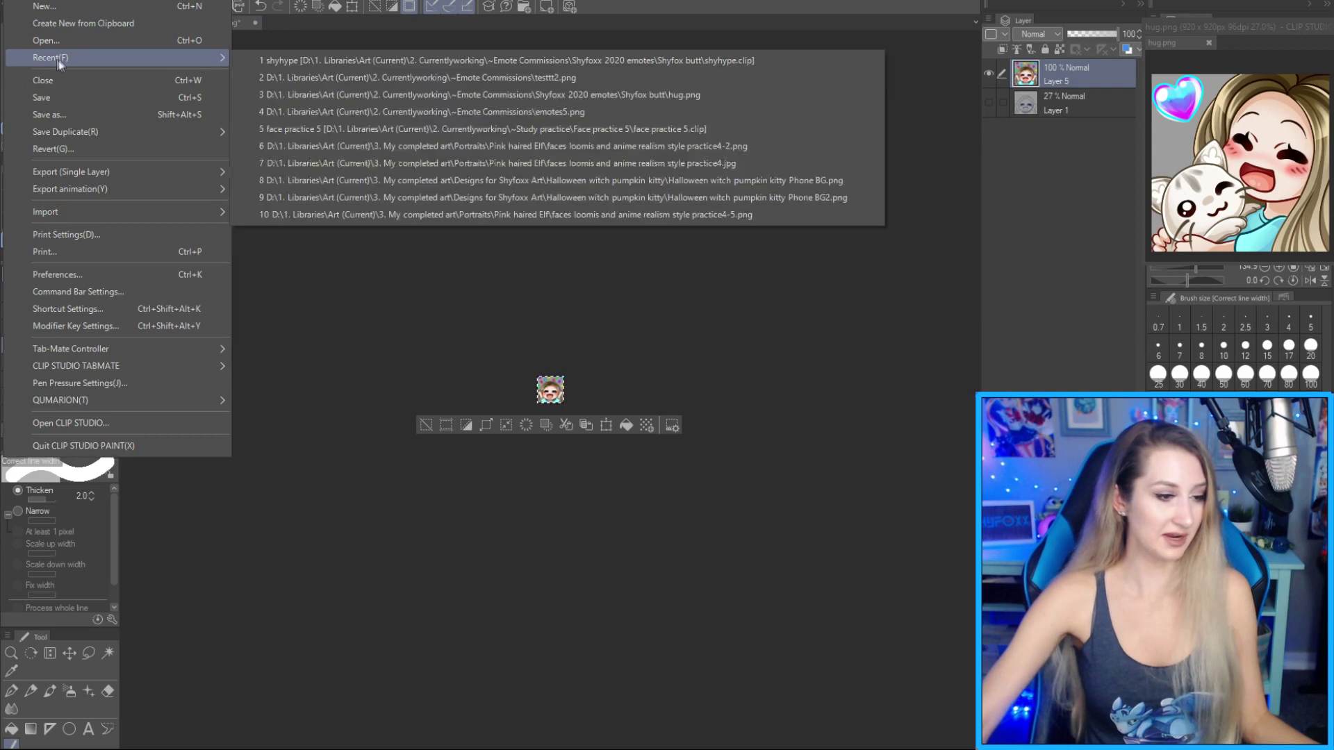
pyautogui.click(614, 75)
pyautogui.hotkey('ctrl', 'v')
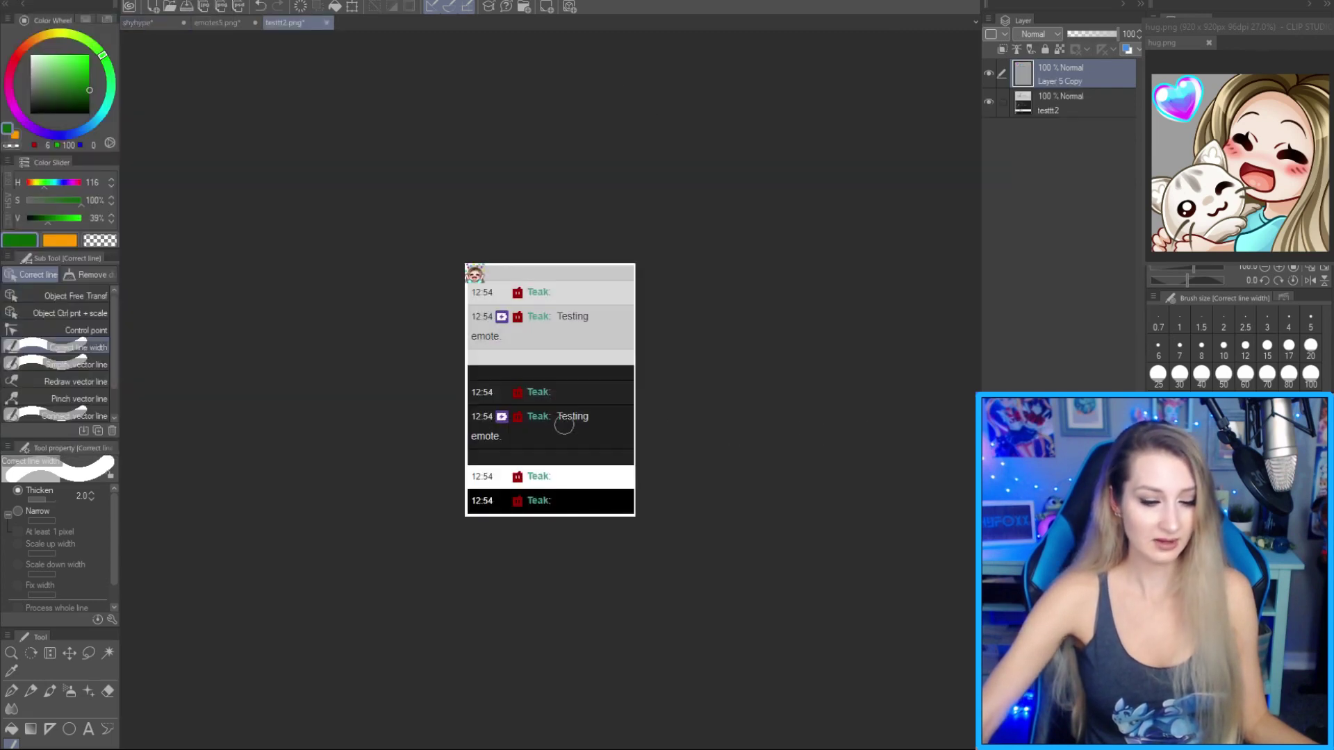
# Move the pasted emote into the sample chat messages to check its readability, and return to the shyhype drawing.
pyautogui.press('k')
pyautogui.moveTo(580, 380); pyautogui.dragTo(617, 576)
pyautogui.hotkey('ctrl', 'Tab')
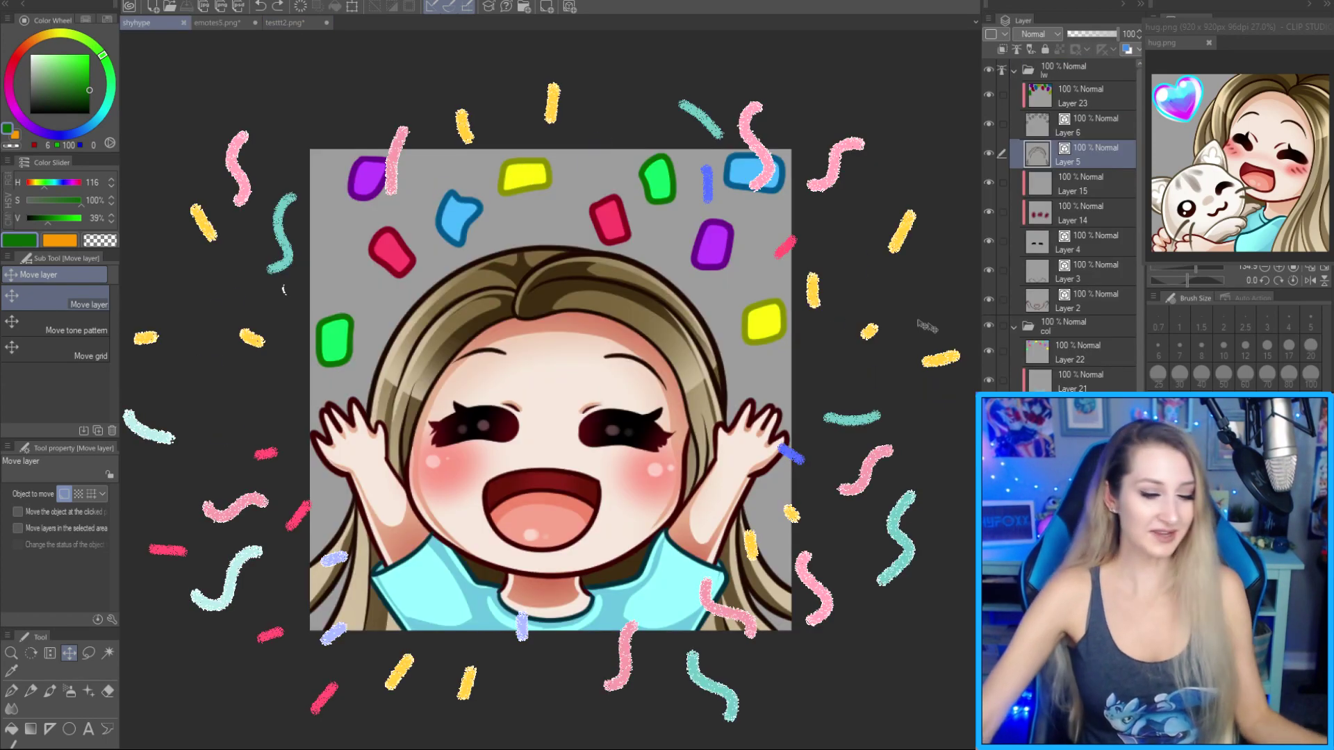